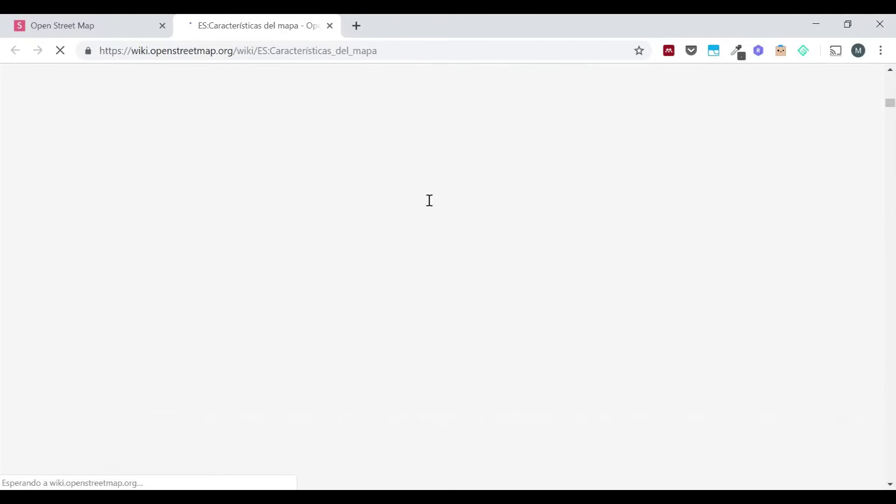
Examine the amenity tag tables in the Equipamientos section, including the food, education and transport values such as bus_station
scroll(428, 201, down, 3)
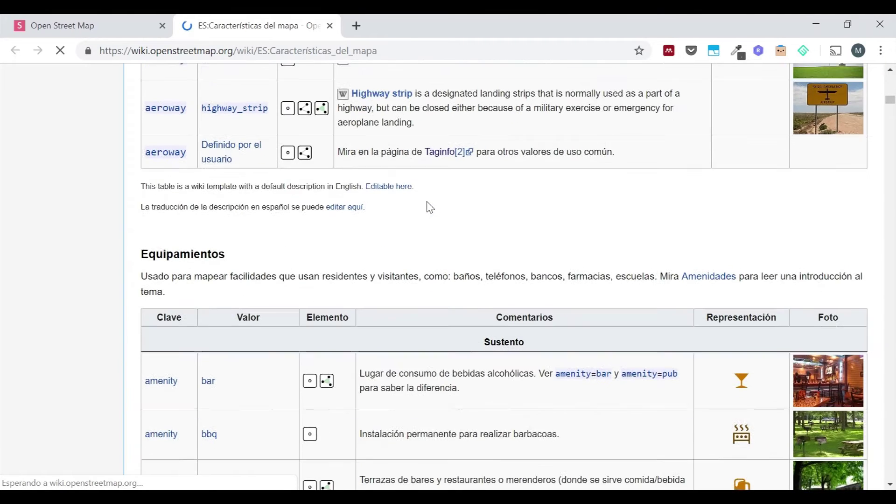
scroll(427, 203, down, 3)
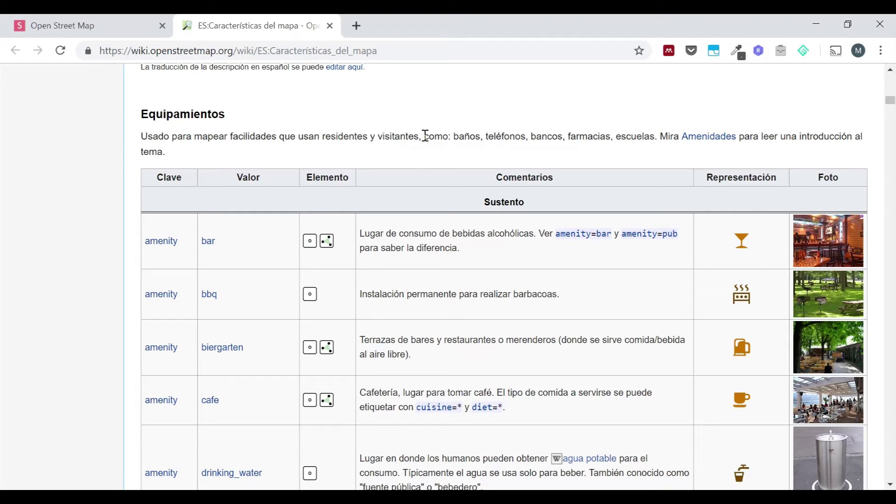
scroll(423, 161, down, 1)
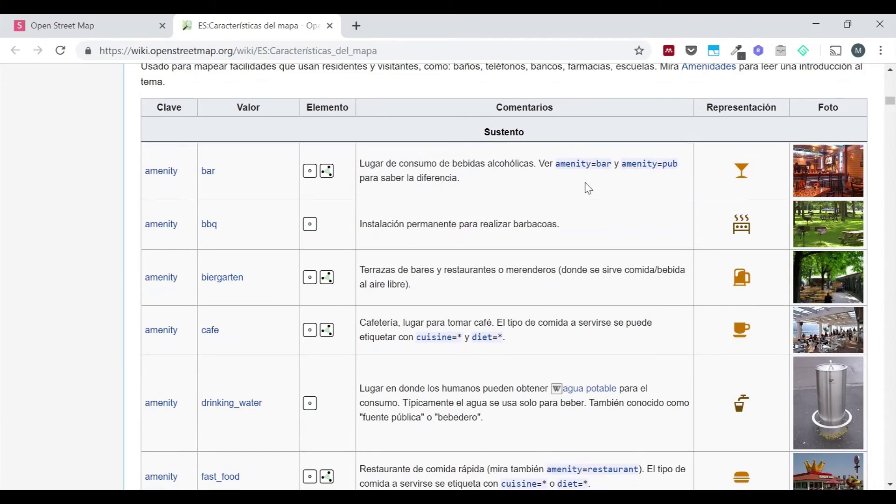
scroll(280, 163, down, 1)
scroll(274, 169, down, 10)
scroll(278, 158, up, 4)
scroll(405, 159, down, 1)
scroll(407, 158, down, 3)
scroll(409, 161, down, 5)
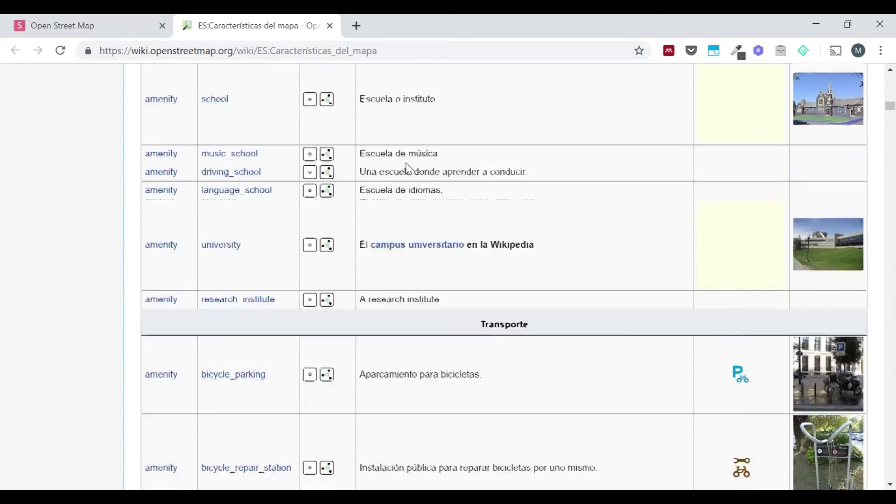
scroll(407, 168, down, 14)
scroll(404, 175, up, 4)
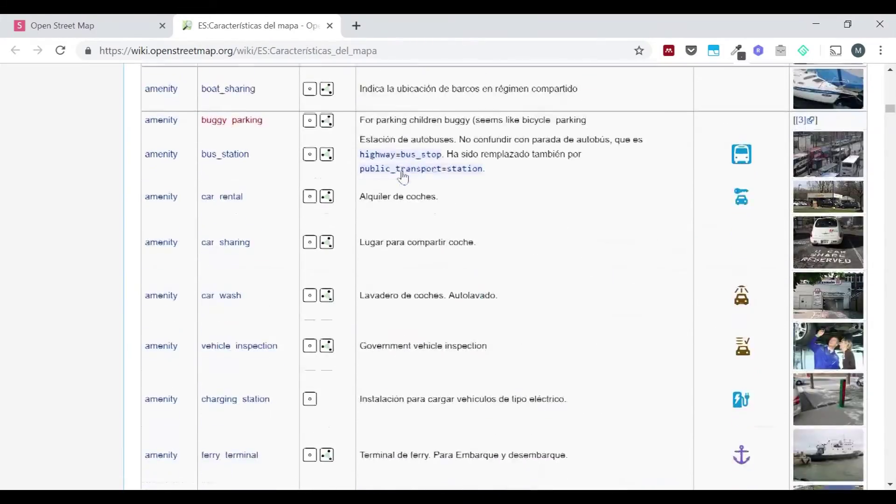
scroll(404, 178, up, 3)
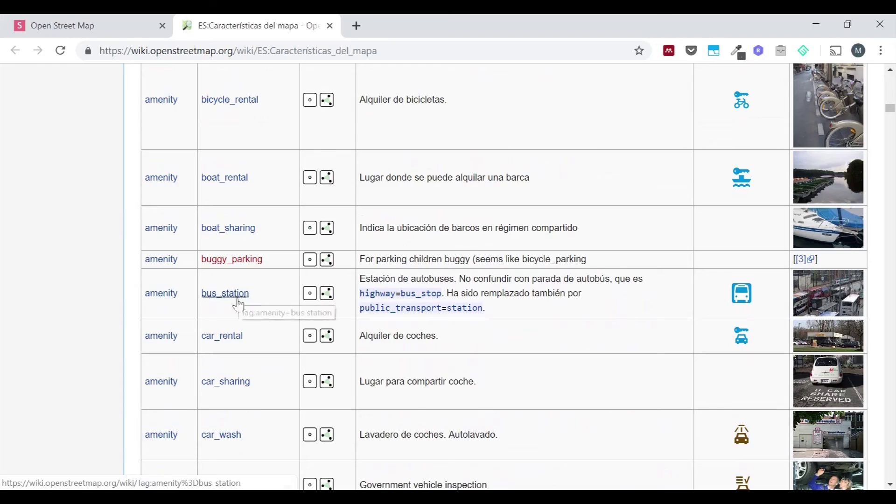
scroll(353, 229, down, 6)
scroll(352, 228, down, 20)
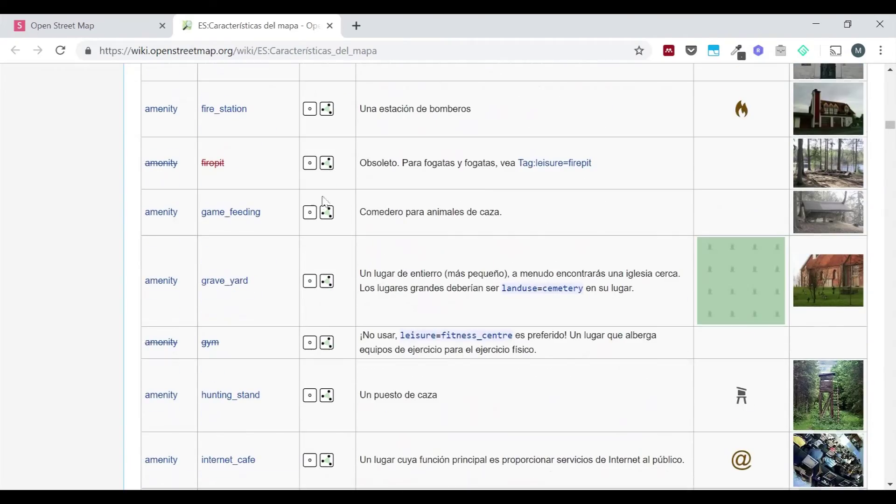
Examine the building tag values on the map features page, from the residential and commercial types through the Otros group
drag(891, 126, 890, 162)
scroll(230, 239, up, 20)
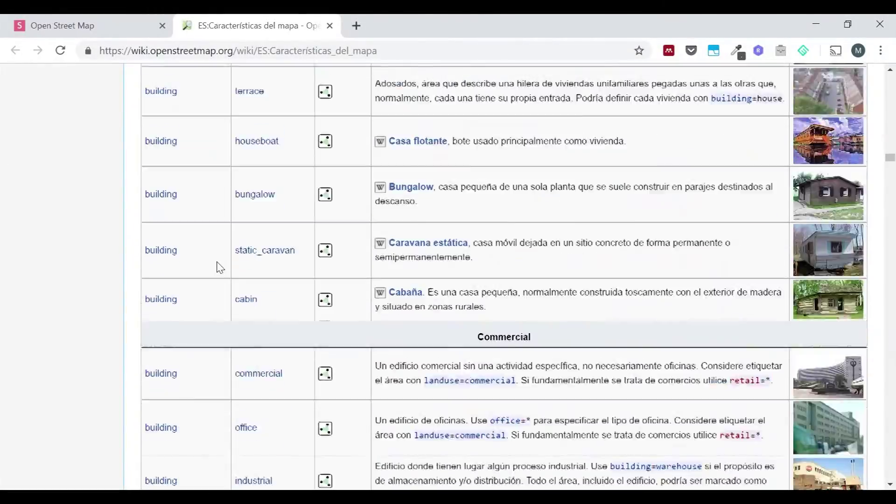
scroll(271, 299, up, 2)
scroll(271, 280, down, 20)
scroll(261, 266, down, 20)
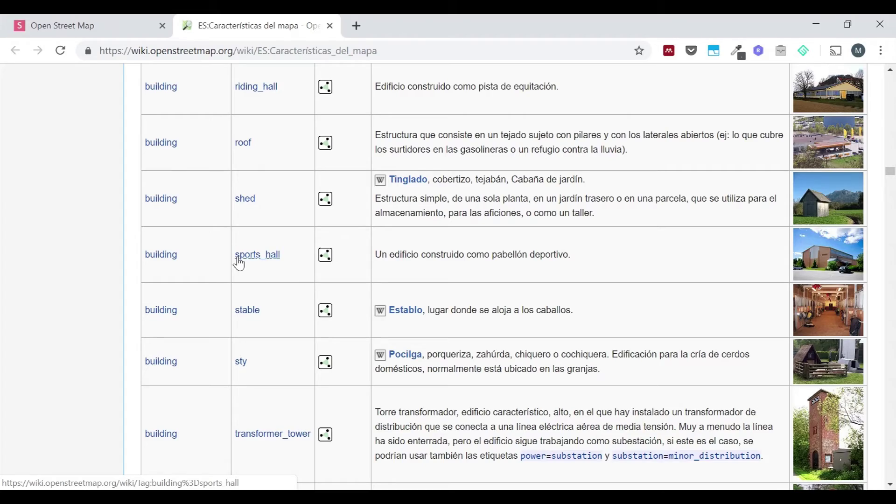
scroll(253, 261, down, 20)
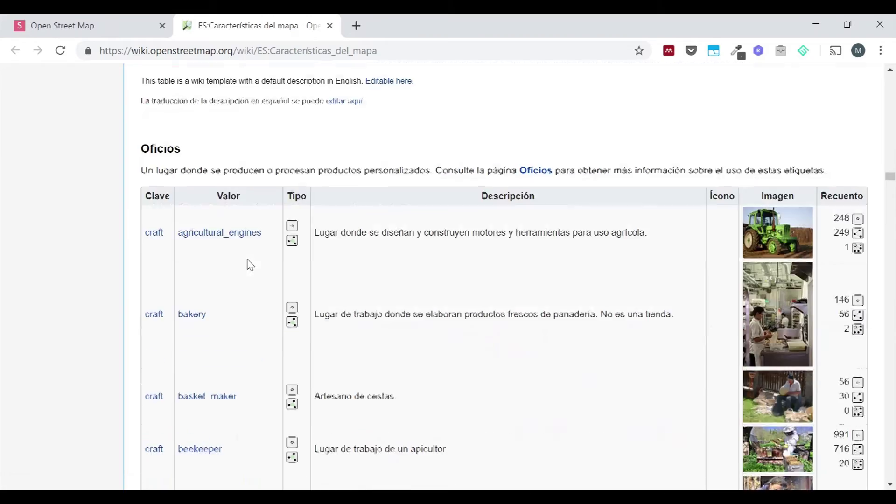
scroll(251, 263, up, 20)
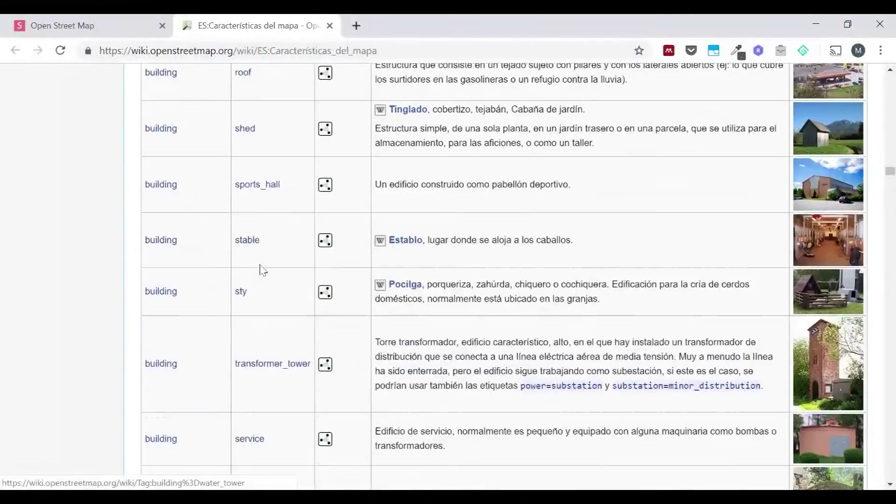
scroll(260, 279, up, 14)
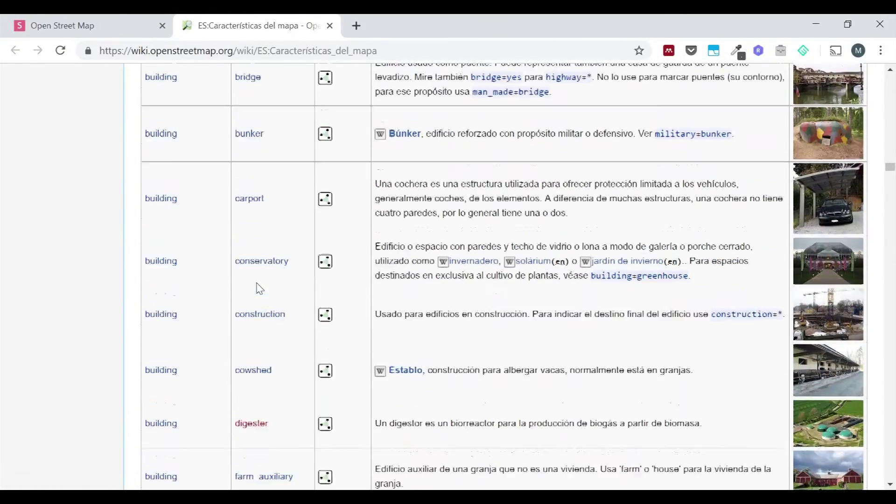
scroll(259, 289, up, 5)
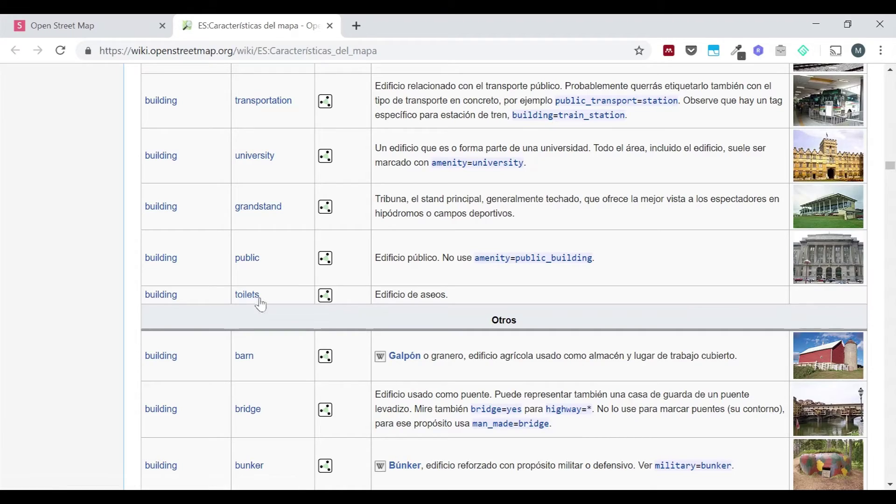
scroll(258, 300, up, 5)
scroll(265, 299, down, 20)
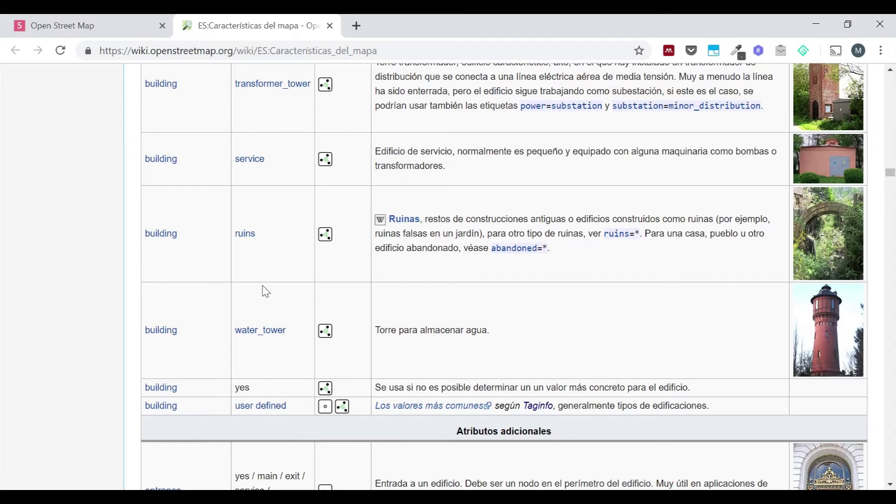
Close the map features page and advance the presentation to the slide listing the OSM editors by platform
click(329, 25)
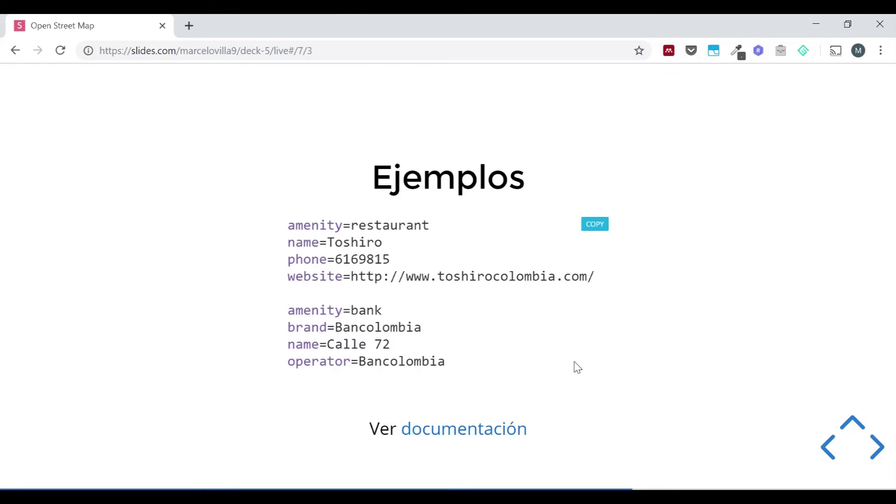
key(Right)
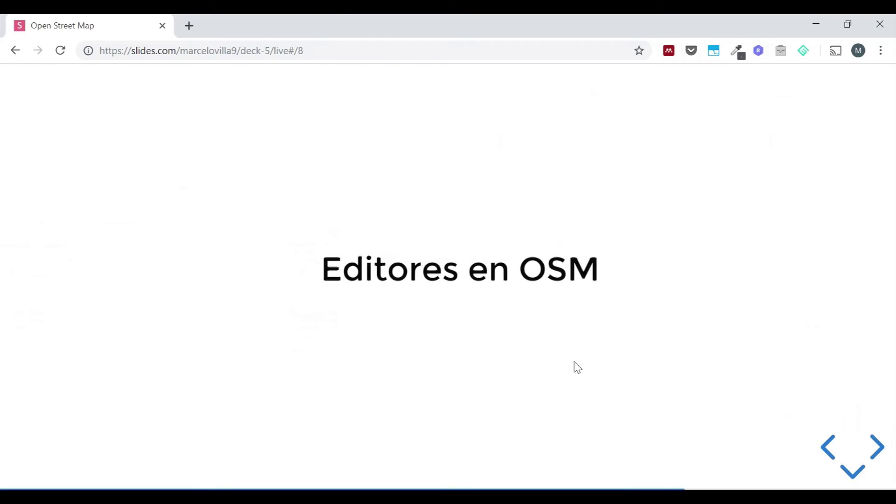
key(Down)
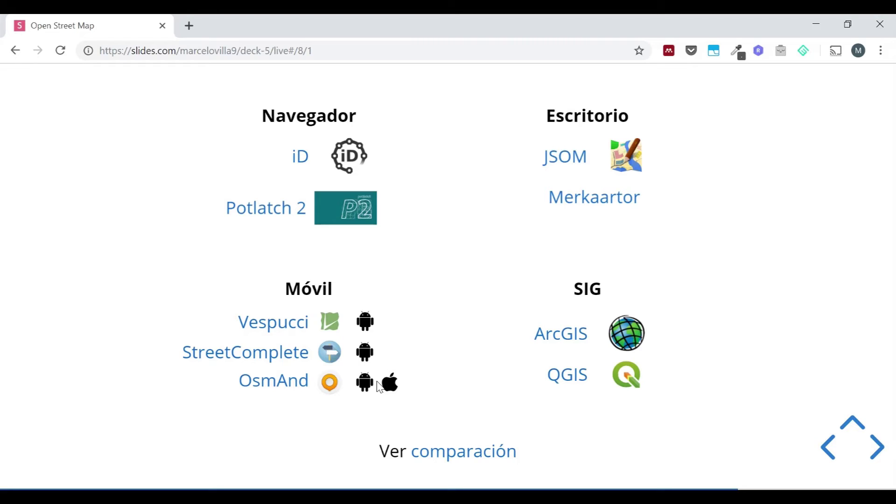
Open the linked editor comparison page and review its iD, Potlatch 2 and JOSM sections before closing it
click(475, 459)
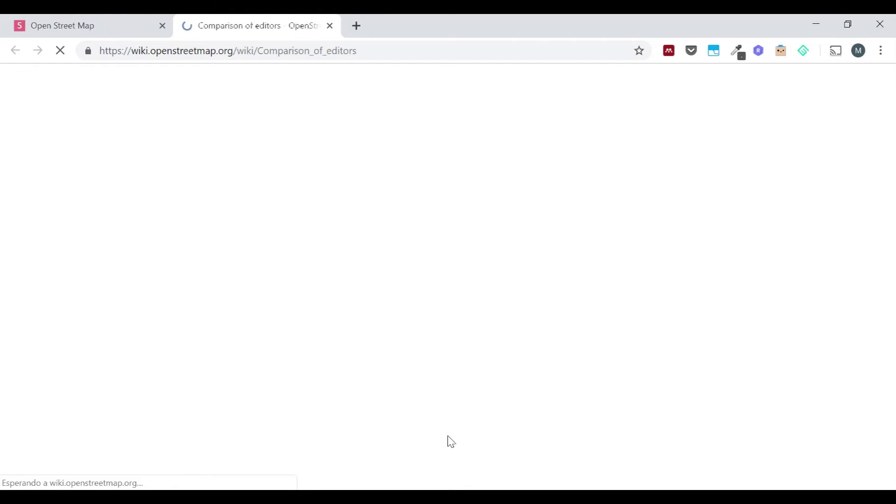
scroll(446, 412, down, 10)
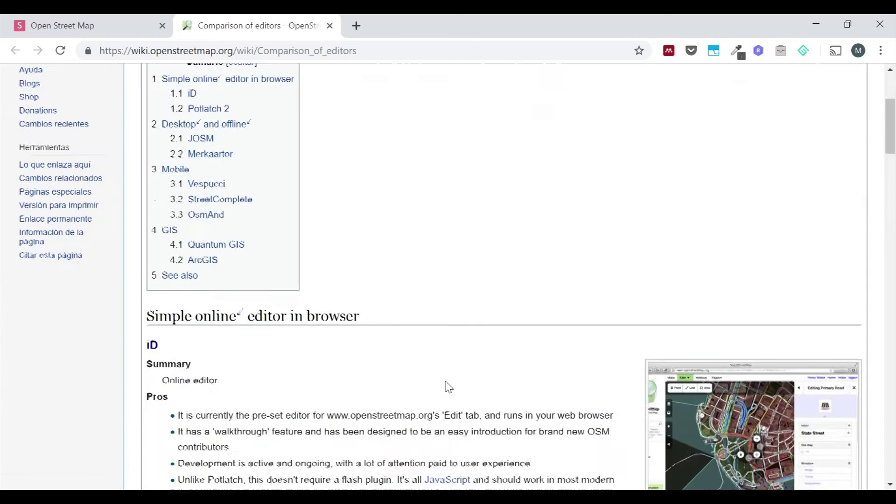
scroll(448, 387, up, 2)
scroll(447, 388, down, 12)
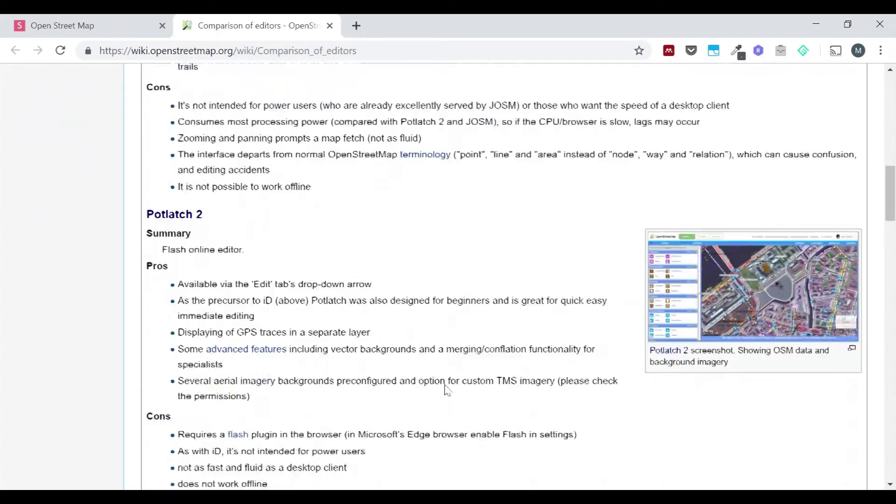
scroll(447, 388, down, 3)
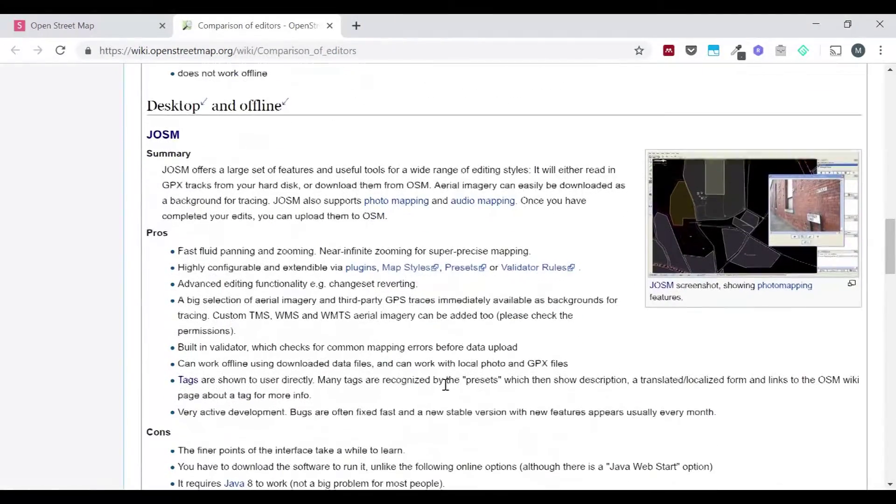
click(330, 26)
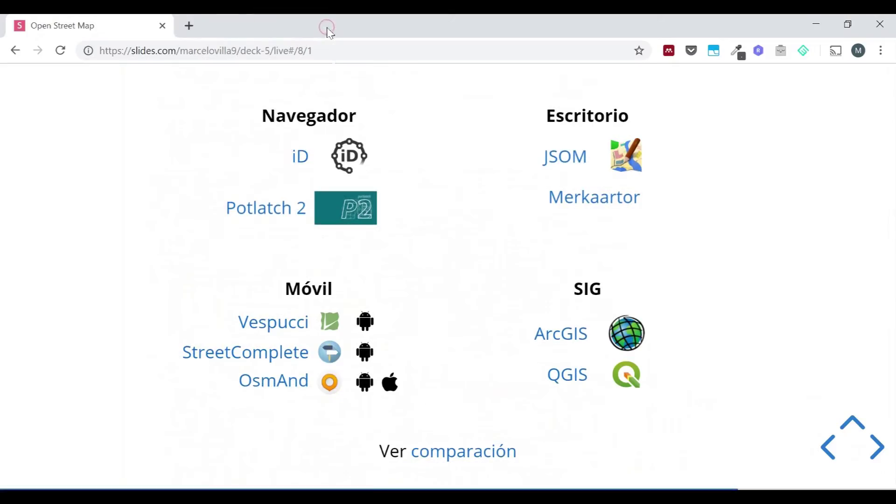
Advance to the Demo 2 slide and open its OSM link to show the map around Calle 92
click(879, 449)
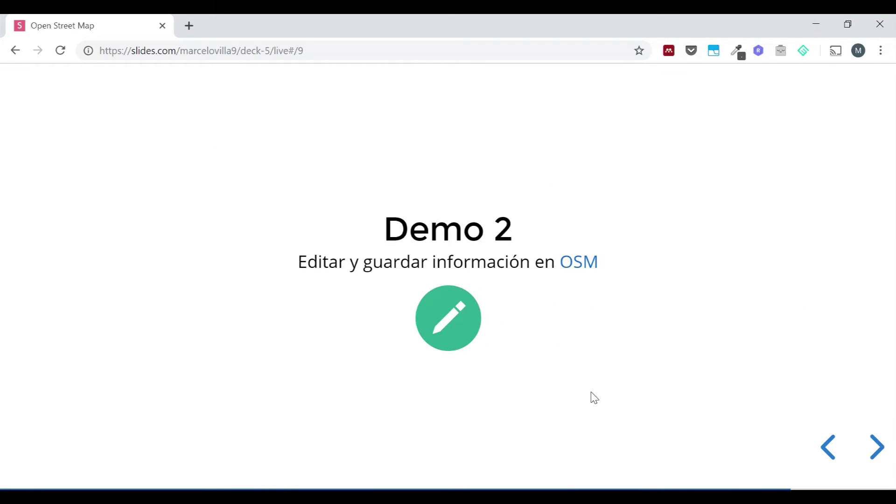
click(578, 264)
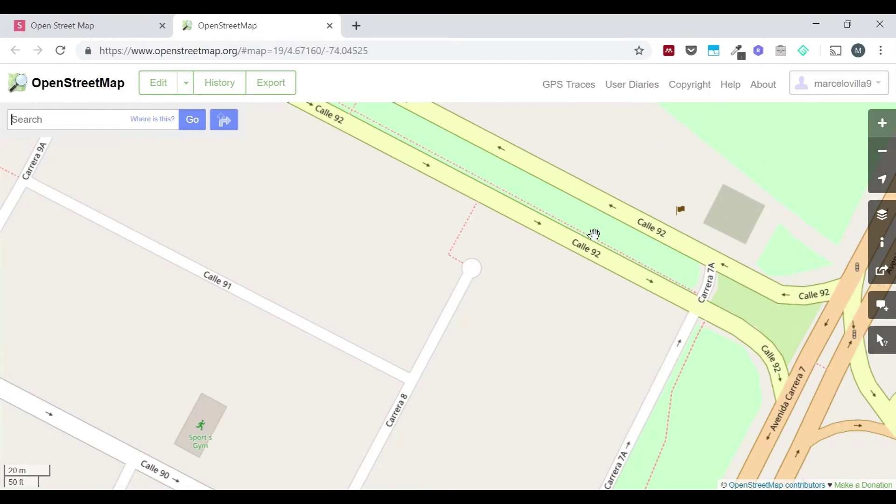
scroll(540, 233, down, 1)
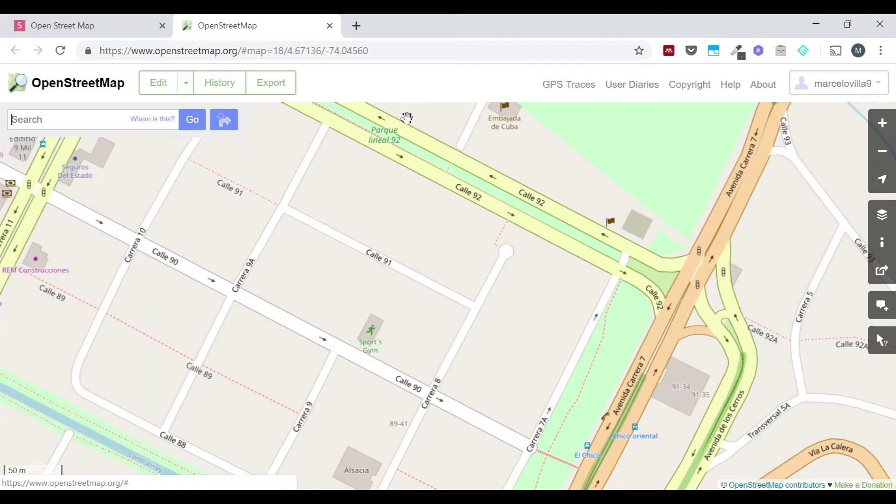
Open the displayed map area in the in-browser editor and discard the unsaved changes from the previous session
click(185, 89)
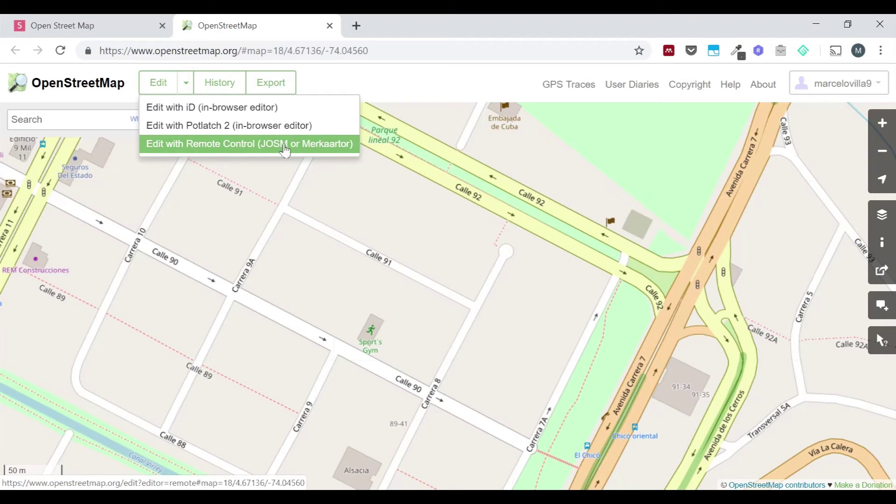
click(160, 84)
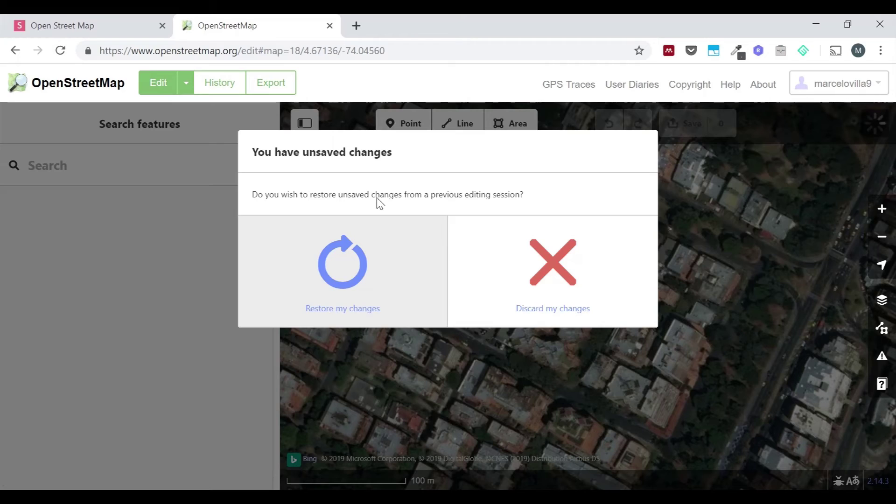
click(545, 266)
Select the Embajada de Panamá point beside Calle 92 to show its feature details
drag(568, 311, 604, 301)
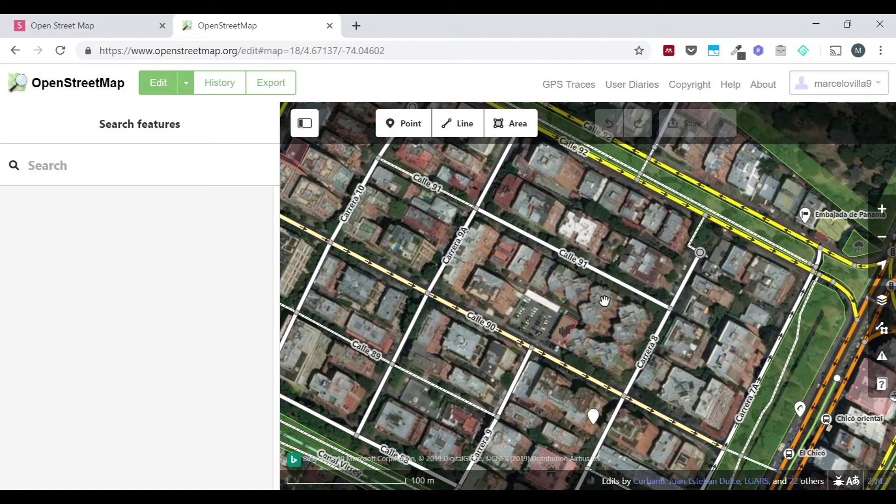
drag(756, 318, 651, 322)
click(700, 217)
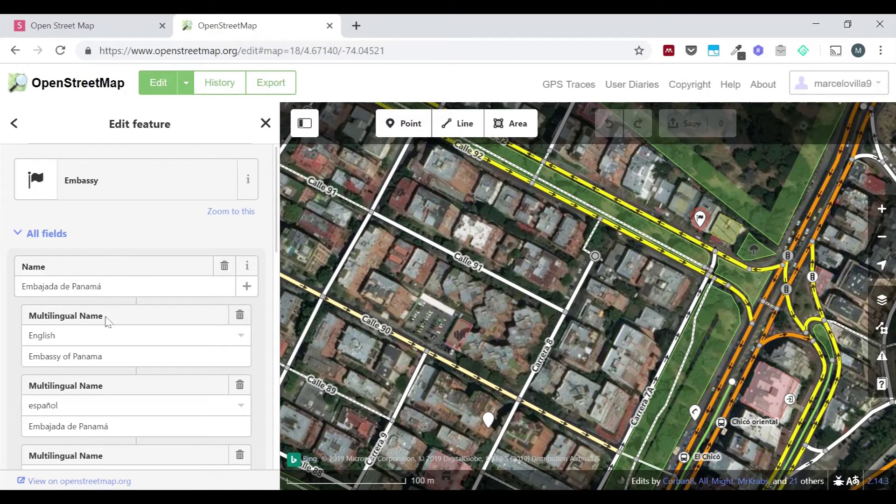
Examine the embassy's name, multilingual name, country and address fields without changing them
click(109, 287)
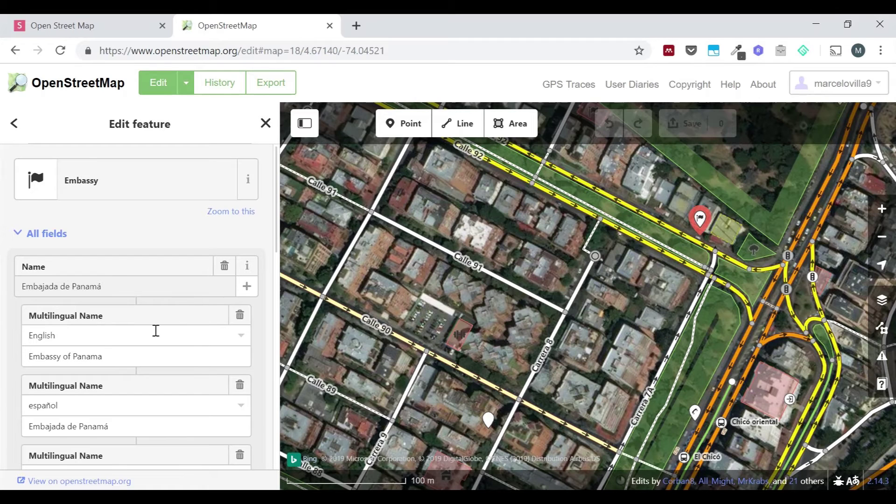
click(150, 287)
scroll(150, 317, down, 3)
scroll(146, 326, down, 3)
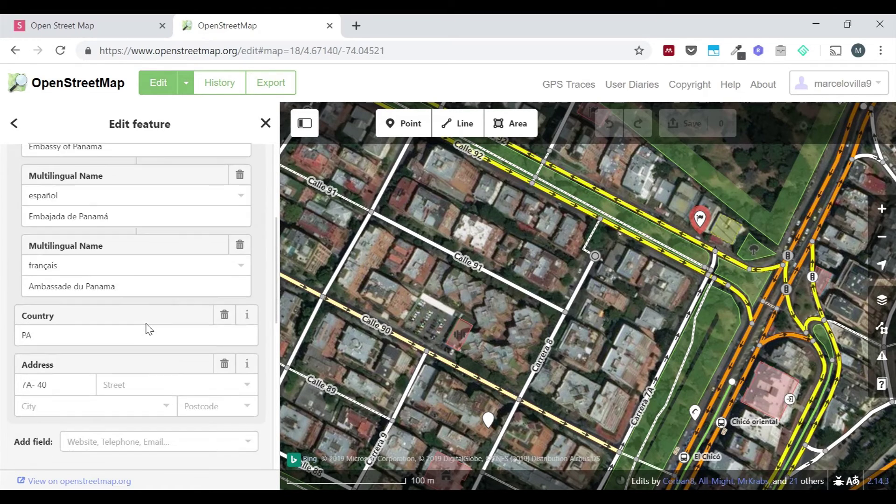
scroll(147, 322, up, 2)
click(140, 331)
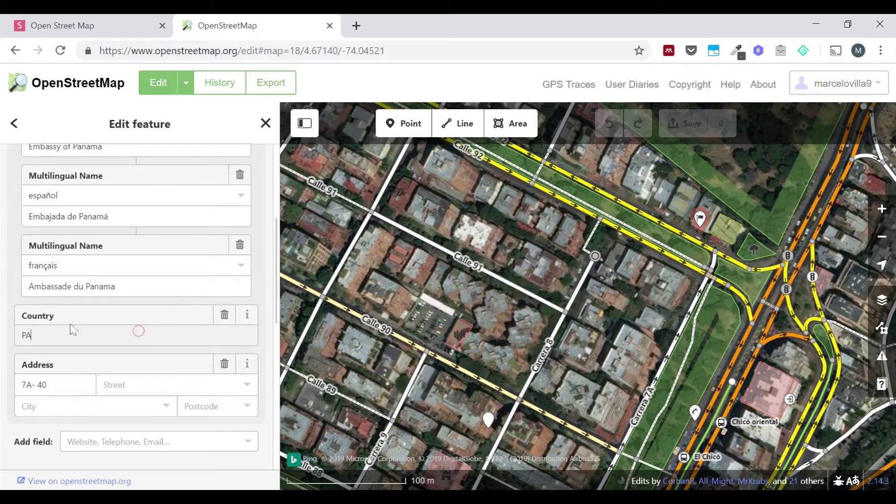
click(156, 274)
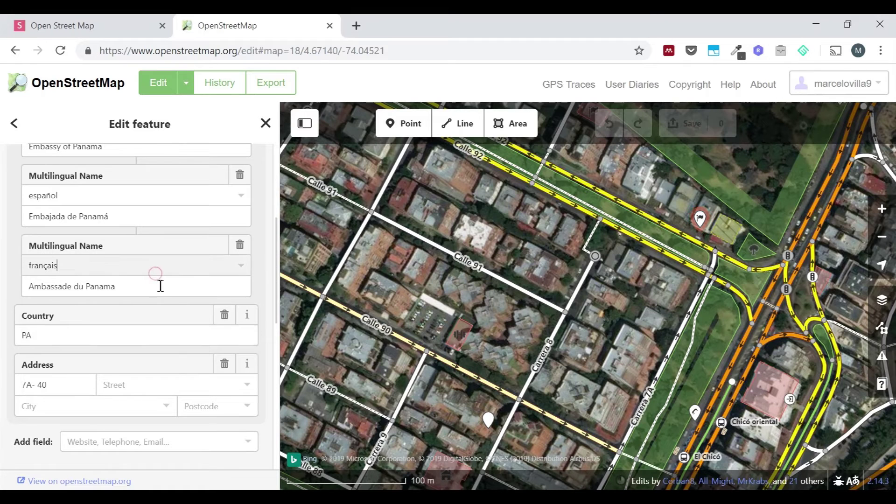
click(13, 235)
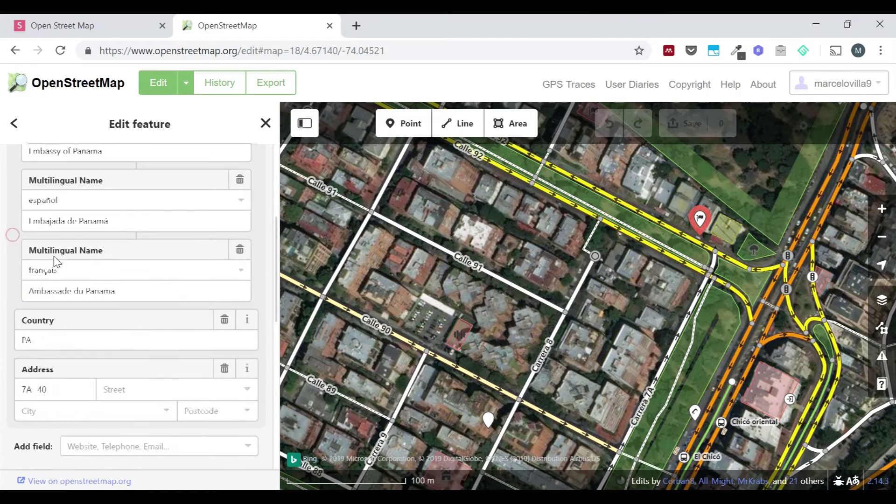
Examine the full list of tags assigned to the Embajada de Panamá point
scroll(80, 289, up, 3)
scroll(134, 328, down, 6)
scroll(134, 328, down, 3)
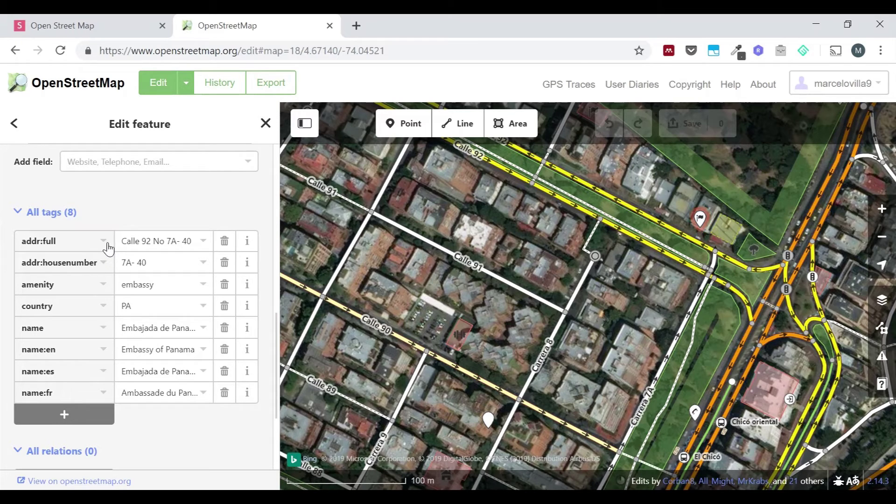
Close the feature details of the Embajada de Panamá point
scroll(142, 230, up, 10)
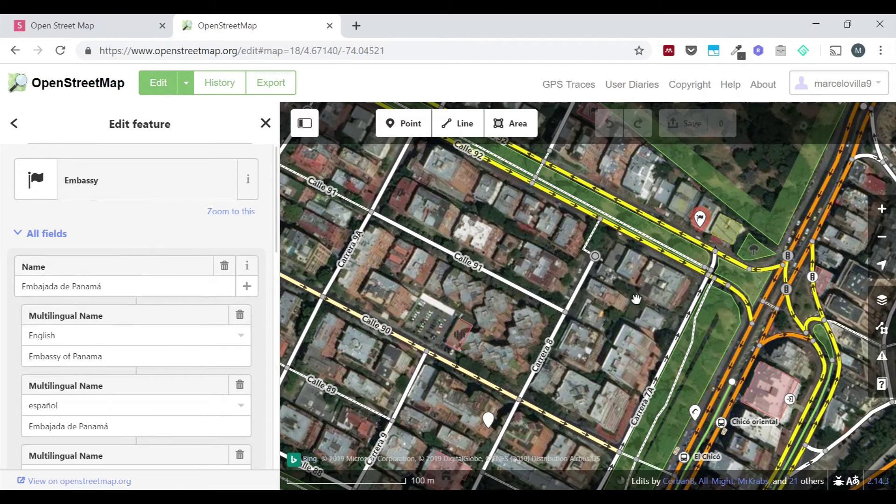
drag(640, 301, 721, 319)
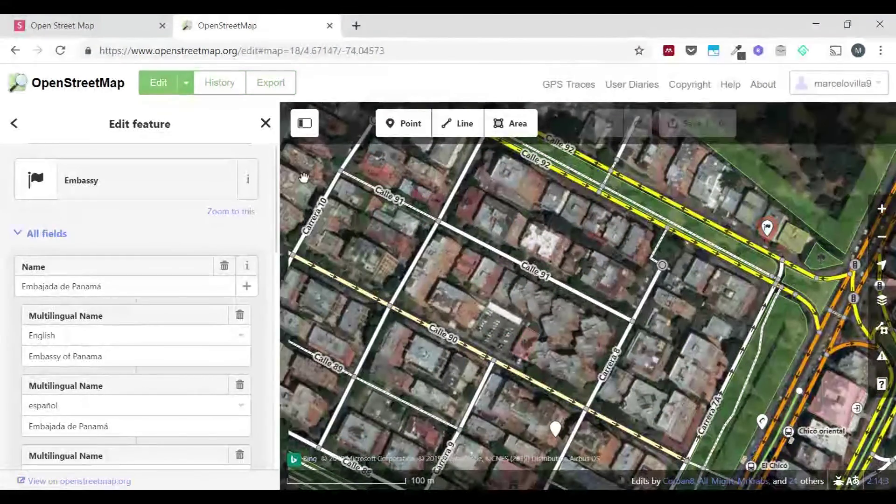
click(265, 123)
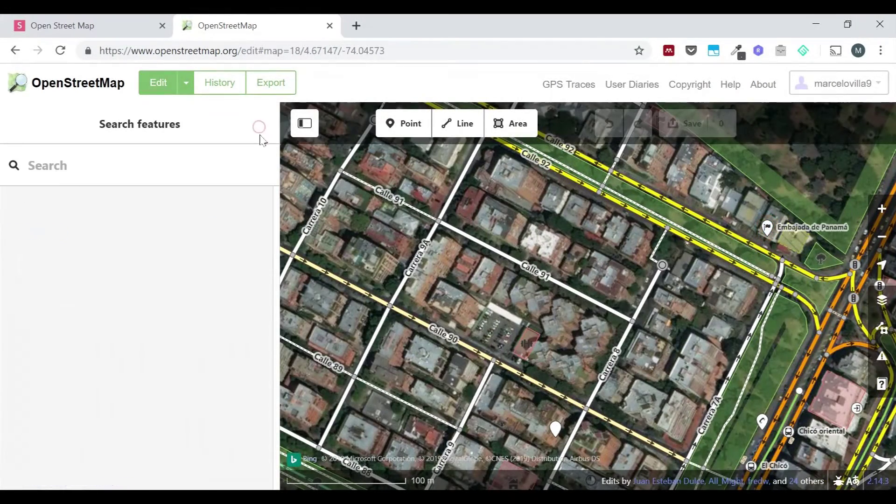
View the profile page of the first contributor credited for the displayed map area and return to the map editor
drag(658, 353, 682, 297)
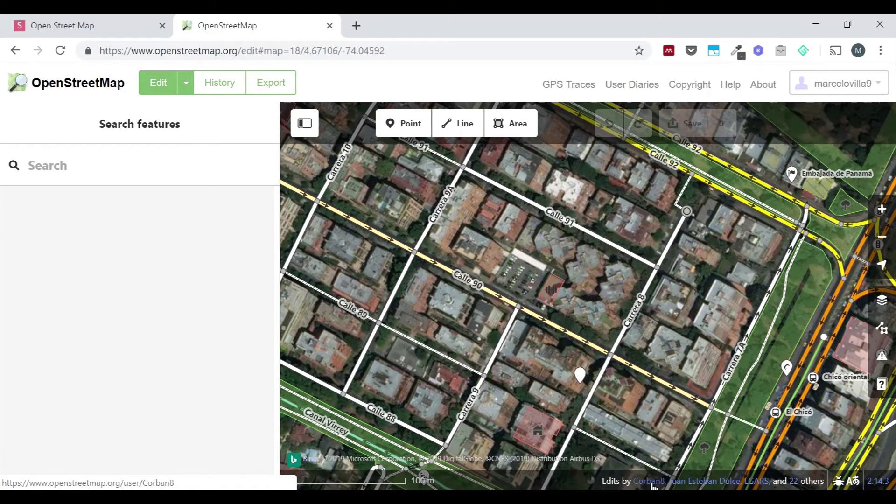
click(654, 486)
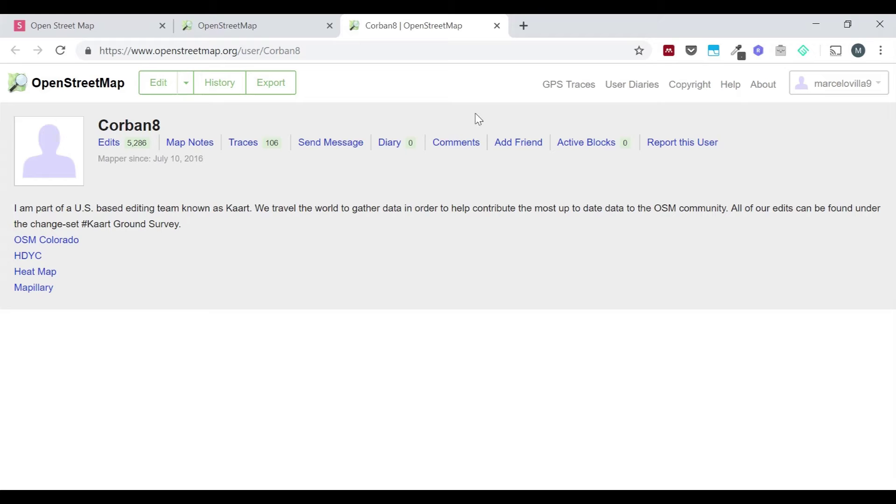
click(497, 26)
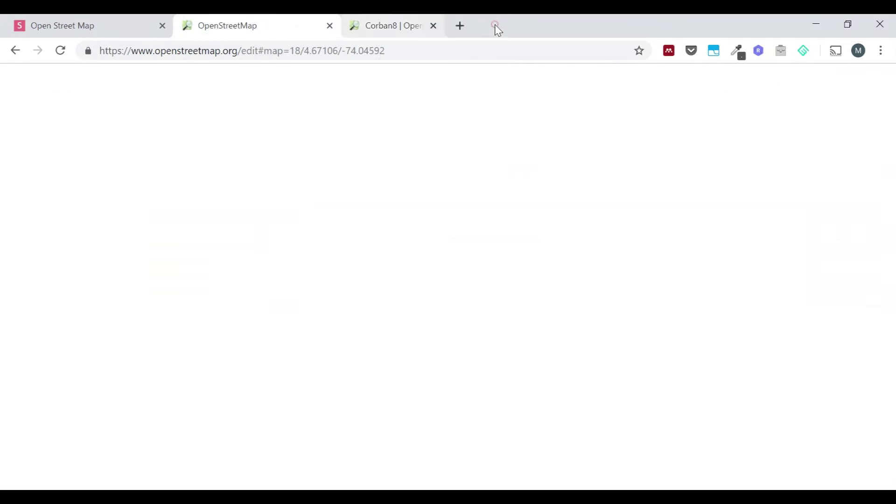
drag(618, 328, 573, 326)
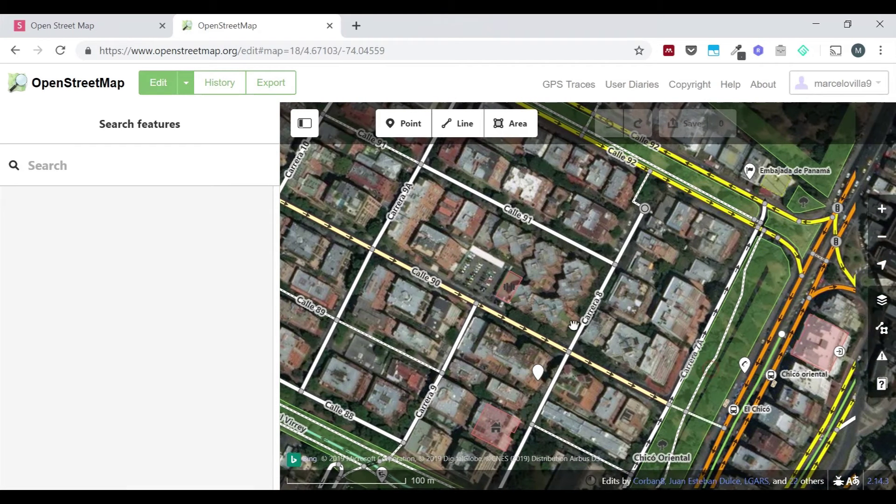
click(503, 284)
key(Escape)
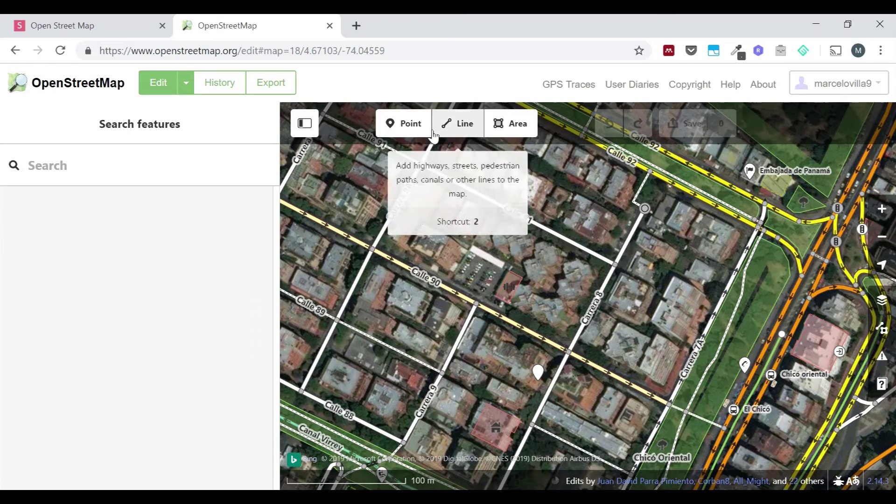
click(409, 123)
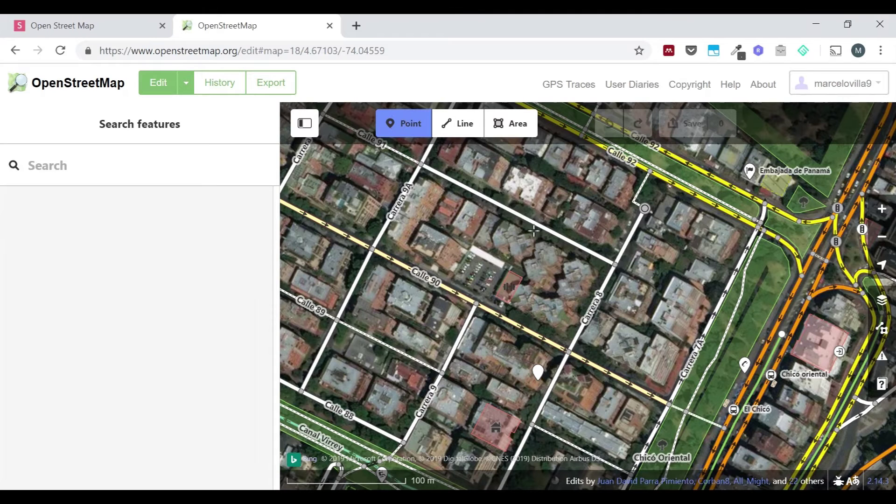
click(587, 323)
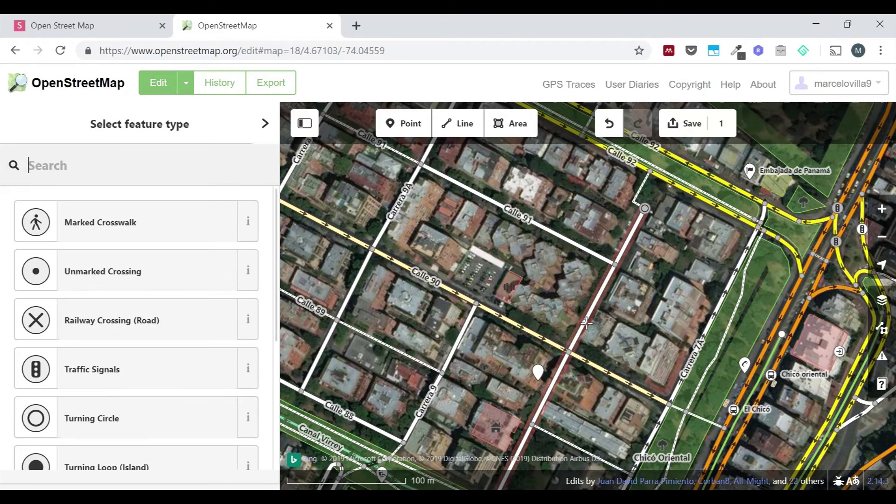
scroll(210, 307, down, 2)
scroll(210, 306, down, 3)
scroll(206, 306, up, 4)
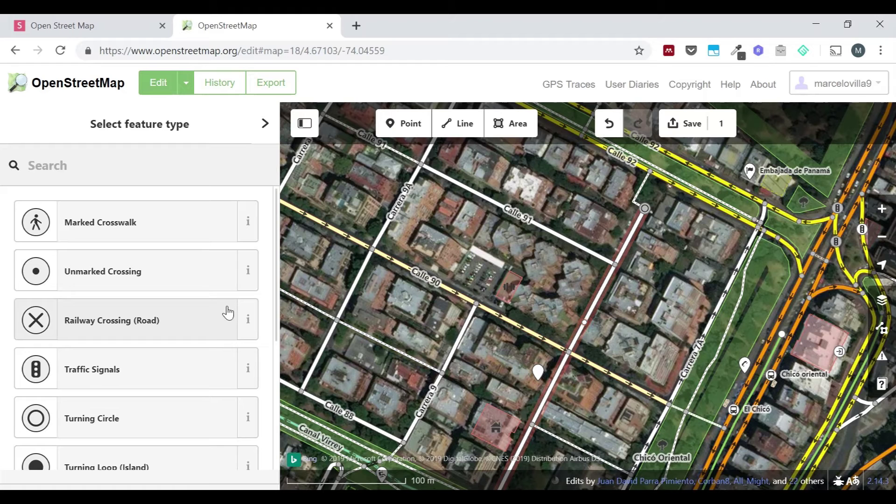
scroll(104, 300, down, 2)
scroll(105, 300, down, 3)
scroll(113, 313, up, 5)
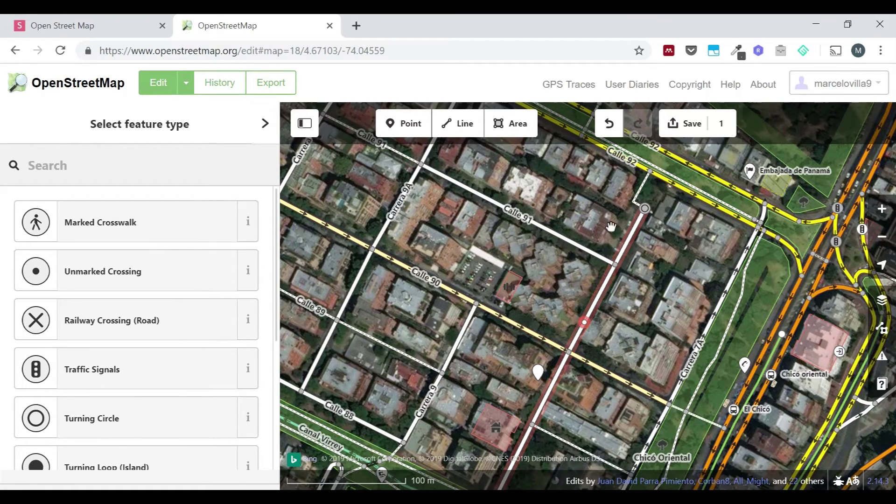
click(609, 124)
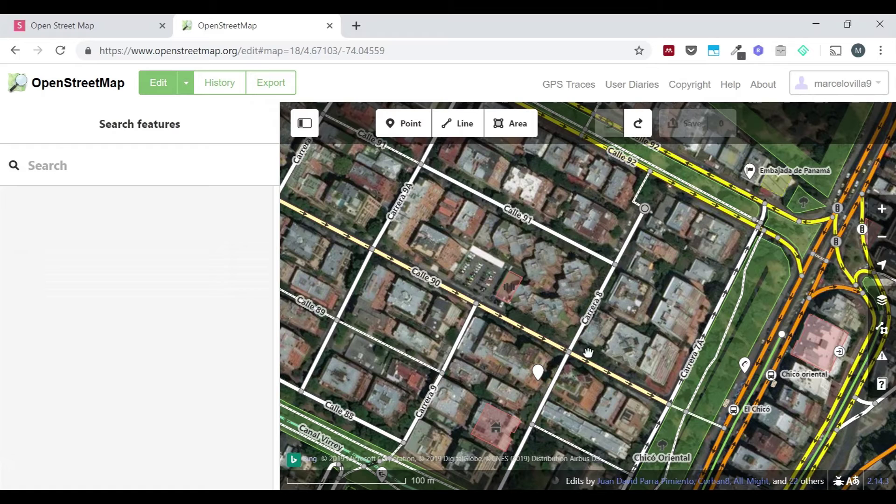
Add a point beside Carrera 8, just north of Calle 90, and assign it the Cafe feature type
click(405, 124)
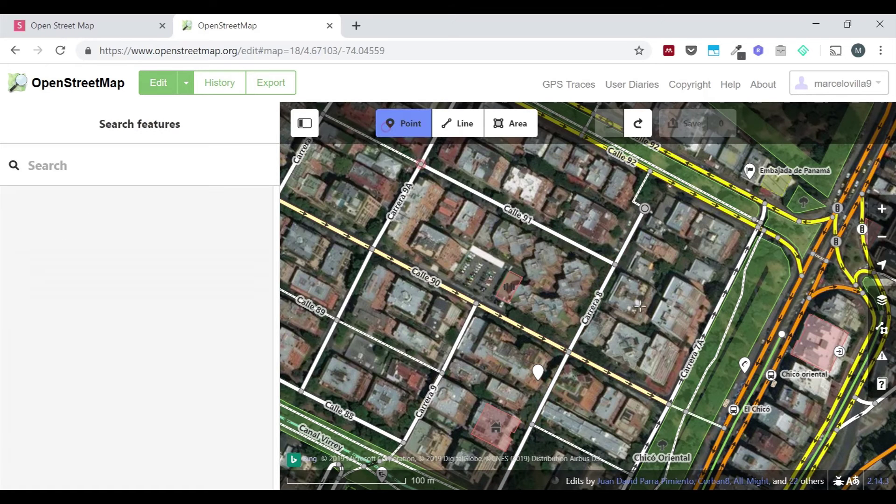
click(596, 337)
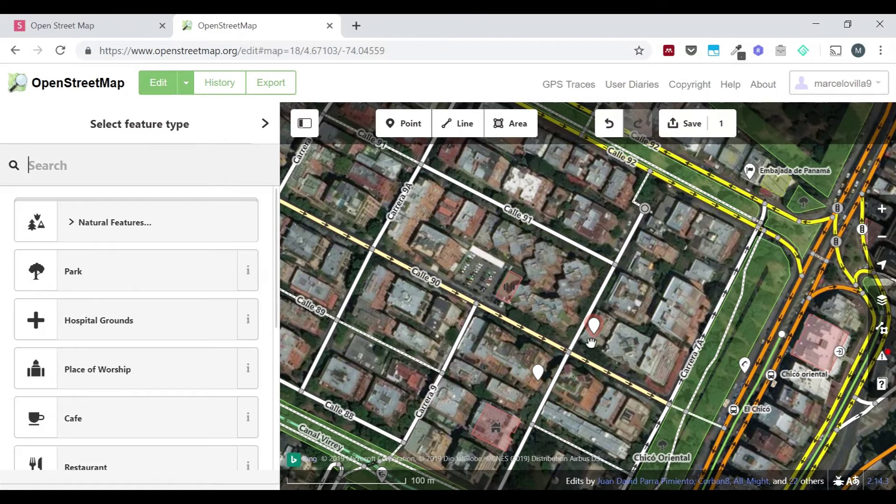
scroll(196, 373, down, 6)
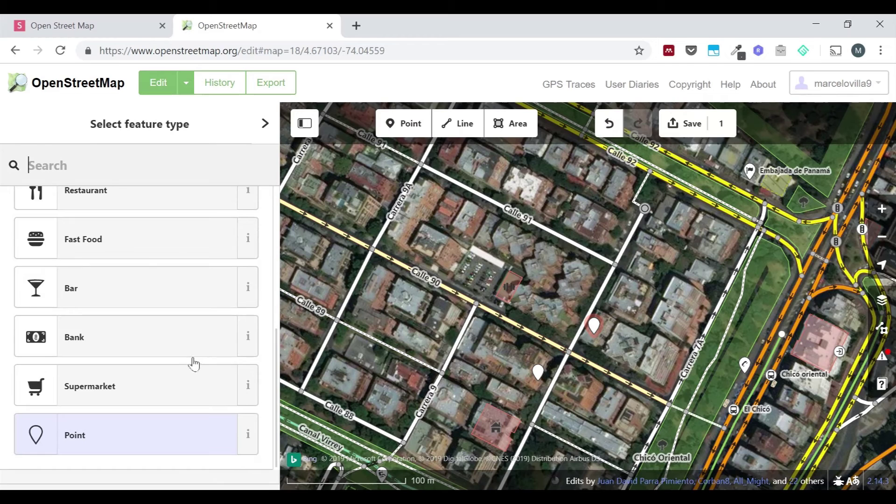
scroll(184, 343, up, 6)
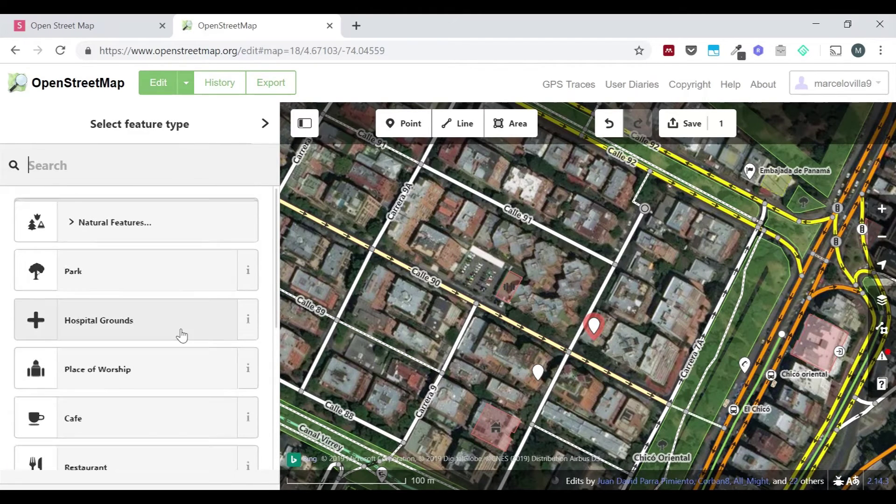
scroll(182, 334, down, 6)
scroll(180, 336, up, 5)
scroll(180, 336, down, 5)
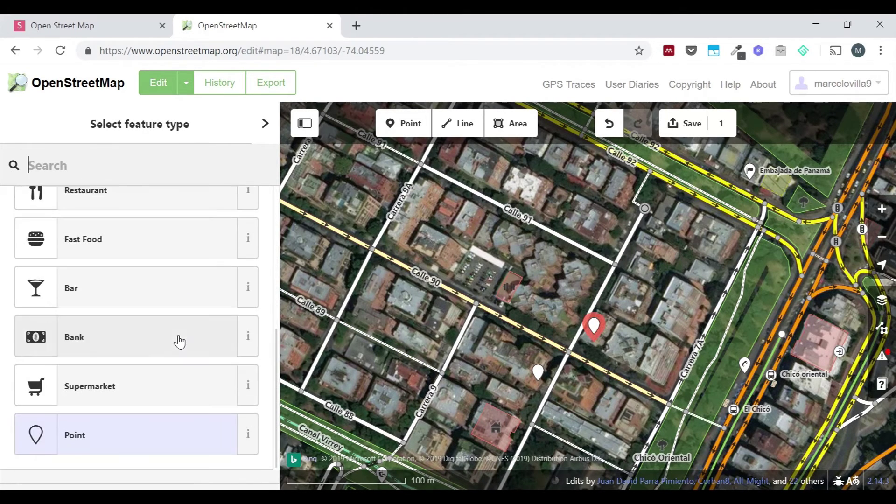
scroll(178, 340, up, 6)
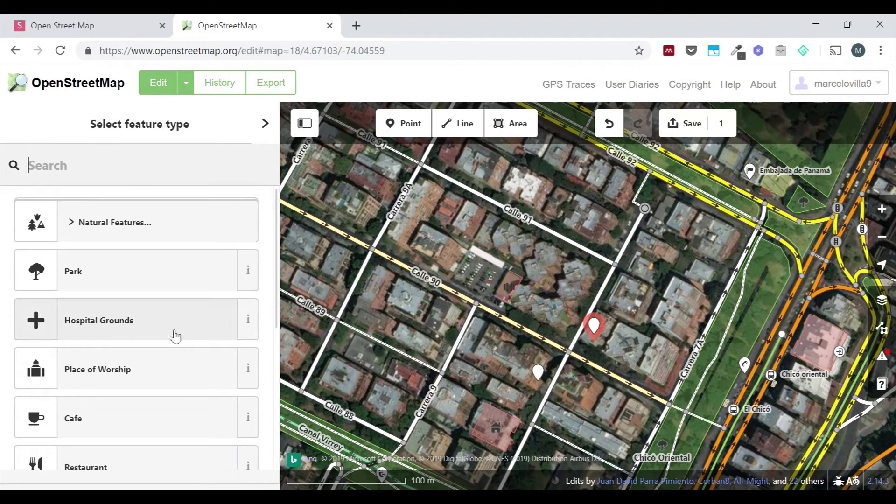
scroll(170, 334, down, 2)
click(162, 344)
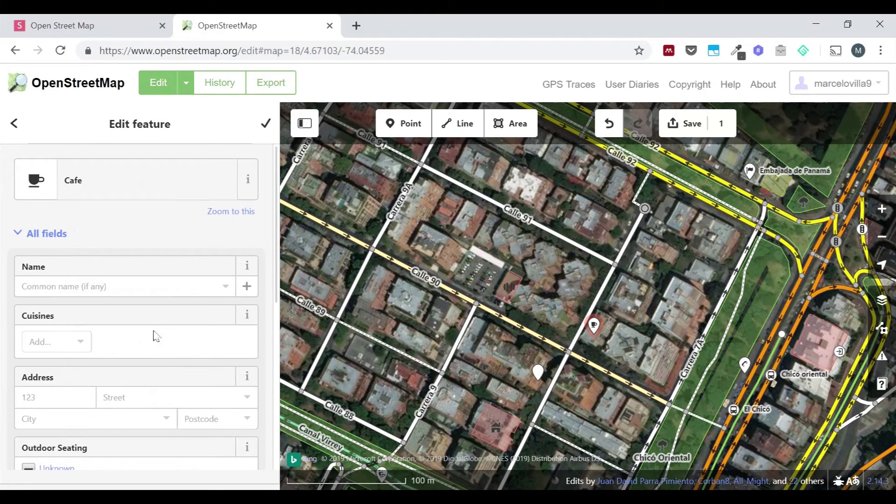
Set the new point's amenity tag to parking
scroll(155, 336, down, 7)
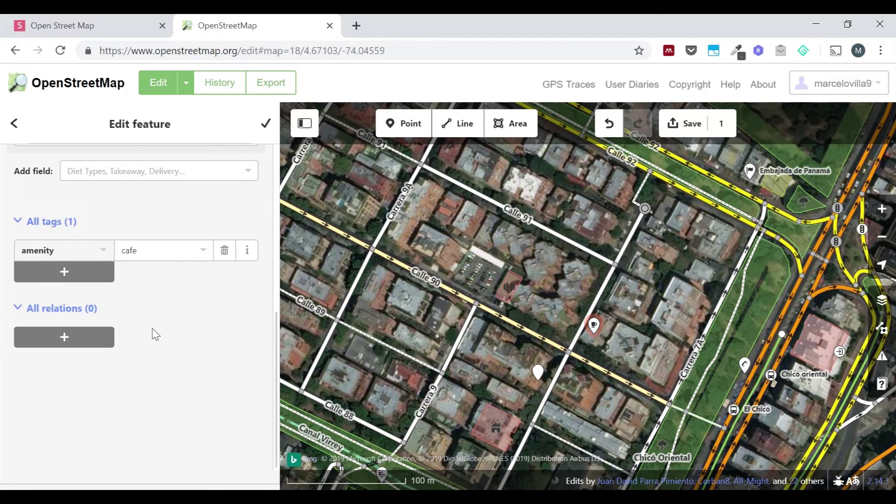
click(200, 258)
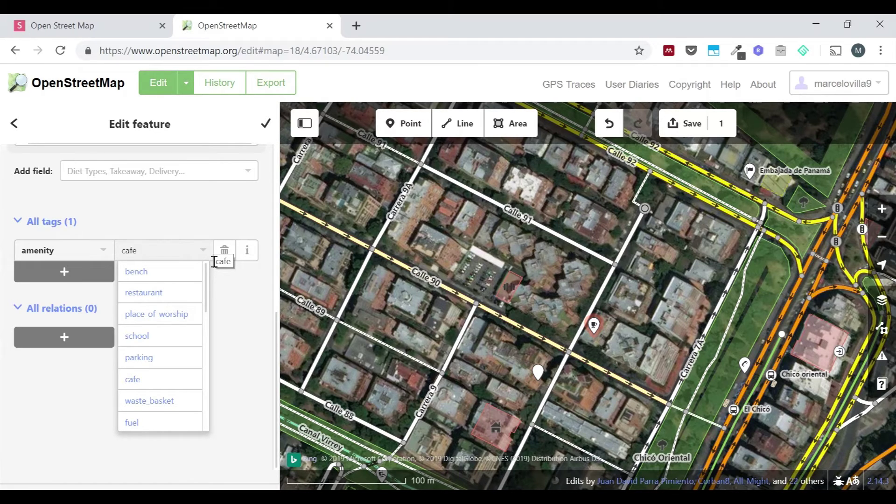
click(166, 358)
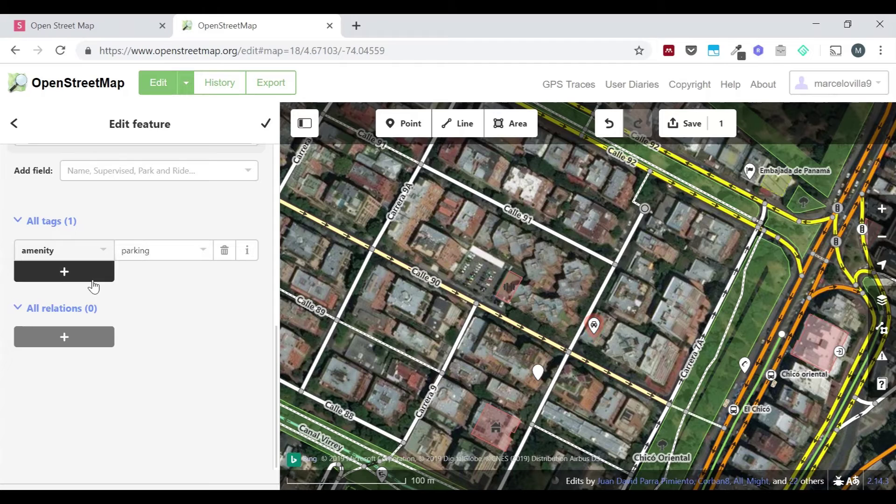
Add a name tag with the value "City Parkin 90" to the parking point
click(93, 286)
click(102, 271)
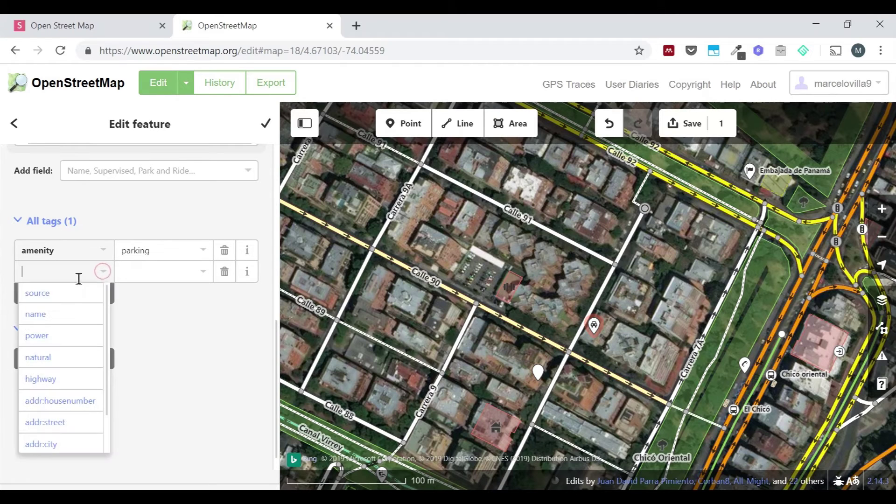
click(54, 314)
text(City Parkin)
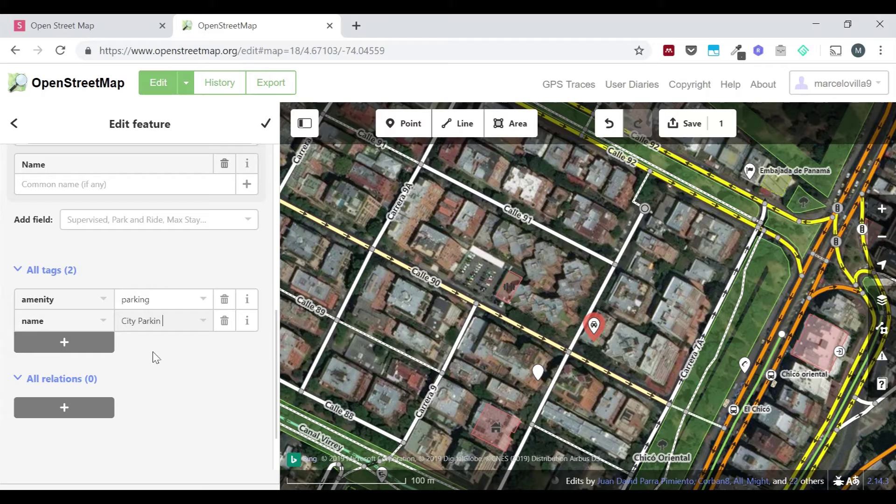
text( 90)
scroll(204, 271, up, 3)
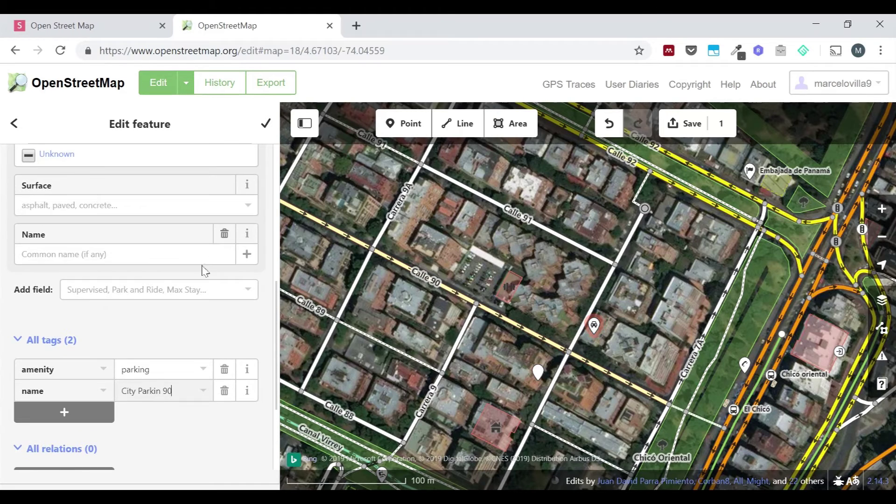
scroll(140, 299, up, 3)
click(108, 321)
Examine the parking point's available fields and tag list, and finish editing the feature
scroll(107, 327, up, 5)
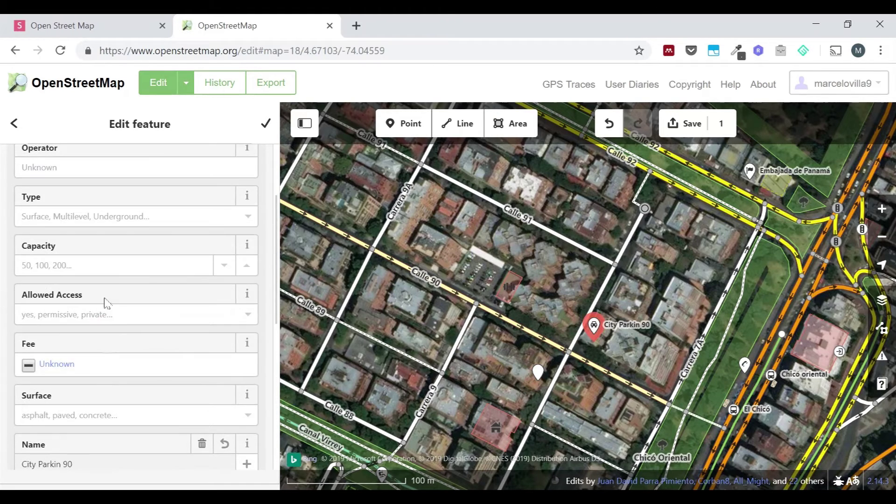
scroll(107, 327, up, 5)
scroll(110, 240, down, 6)
scroll(110, 241, up, 6)
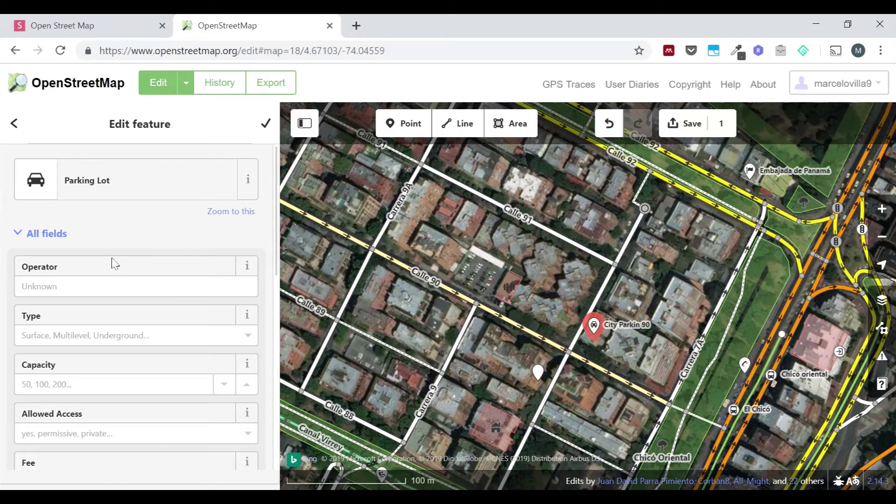
scroll(112, 263, down, 9)
scroll(94, 261, up, 6)
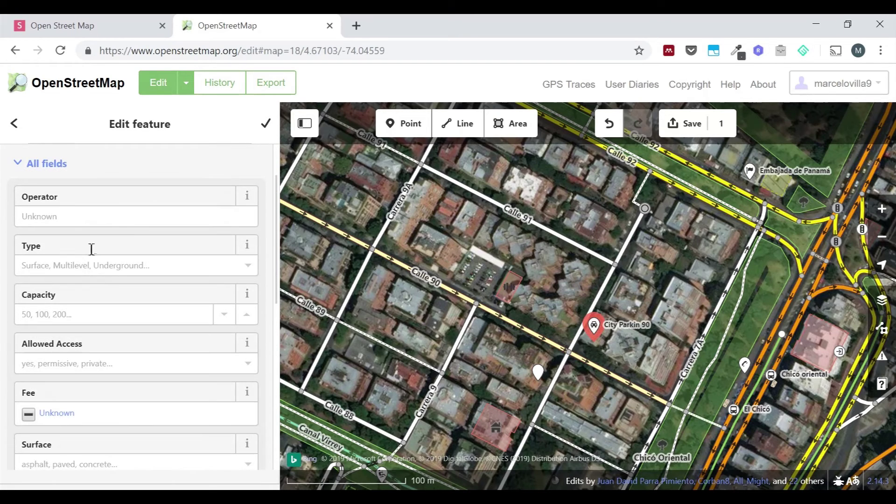
scroll(92, 250, down, 8)
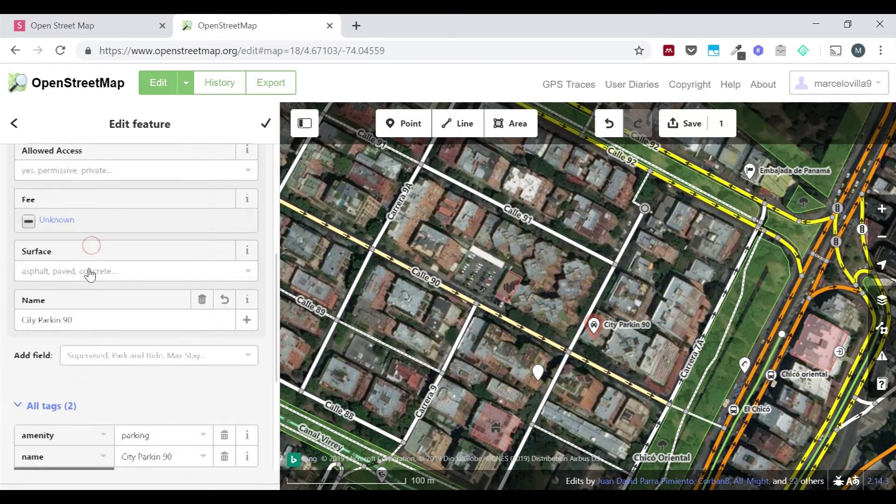
scroll(90, 276, down, 1)
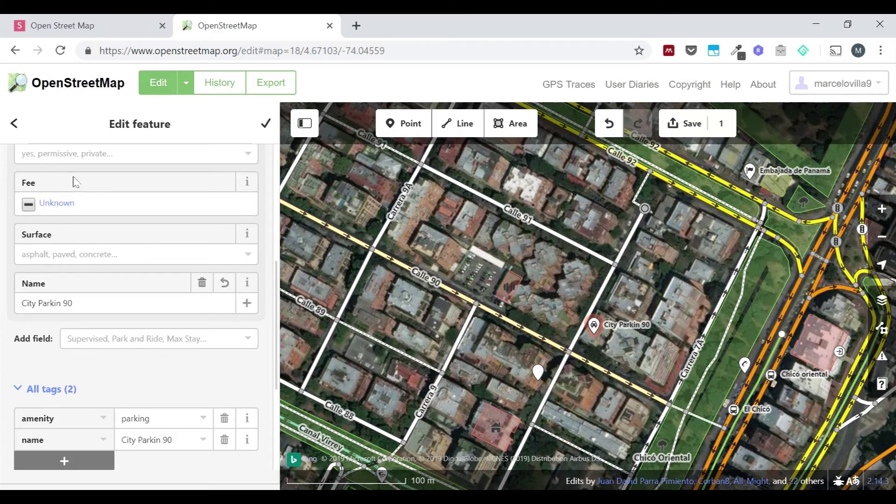
scroll(74, 182, down, 6)
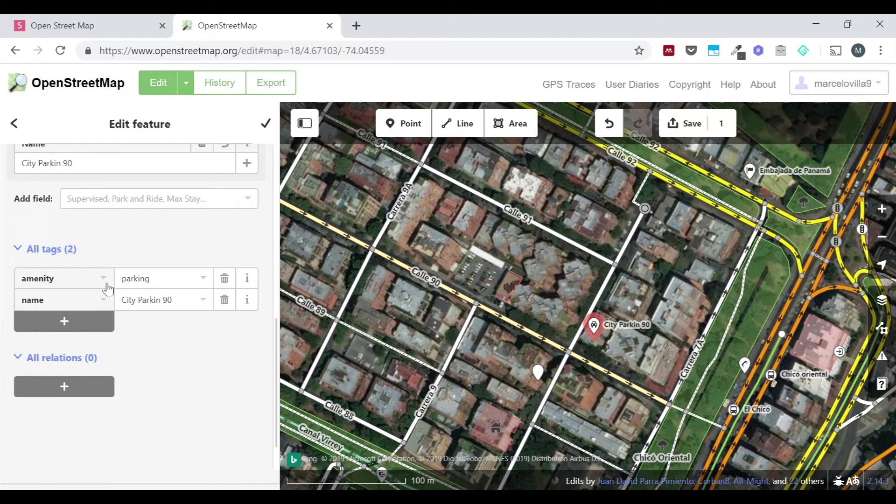
click(118, 238)
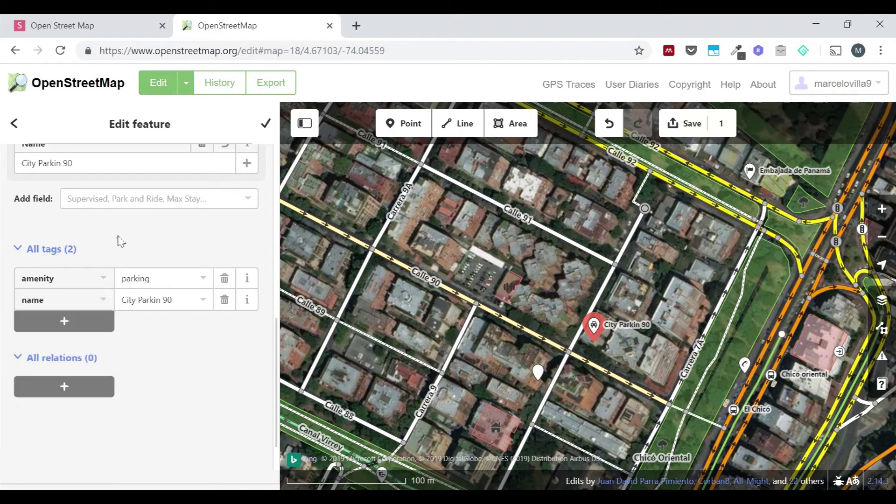
scroll(108, 256, up, 3)
scroll(108, 256, up, 3)
scroll(104, 314, down, 6)
scroll(101, 215, up, 6)
scroll(102, 252, down, 6)
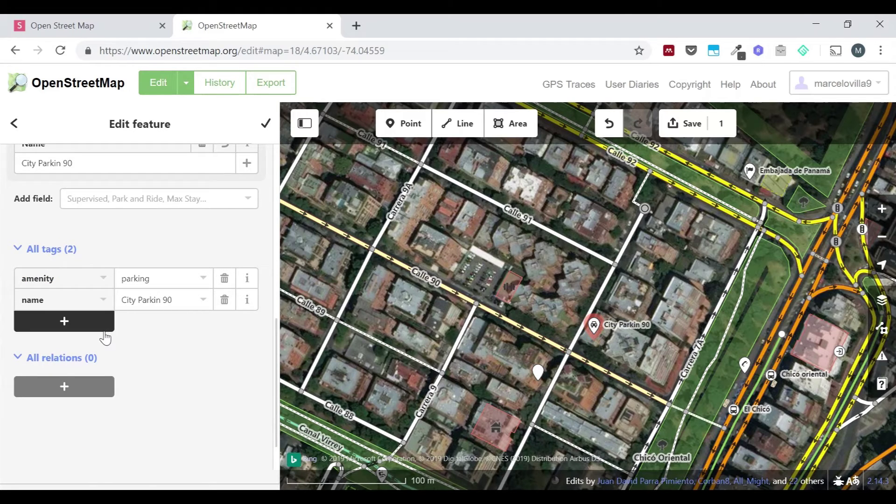
click(265, 125)
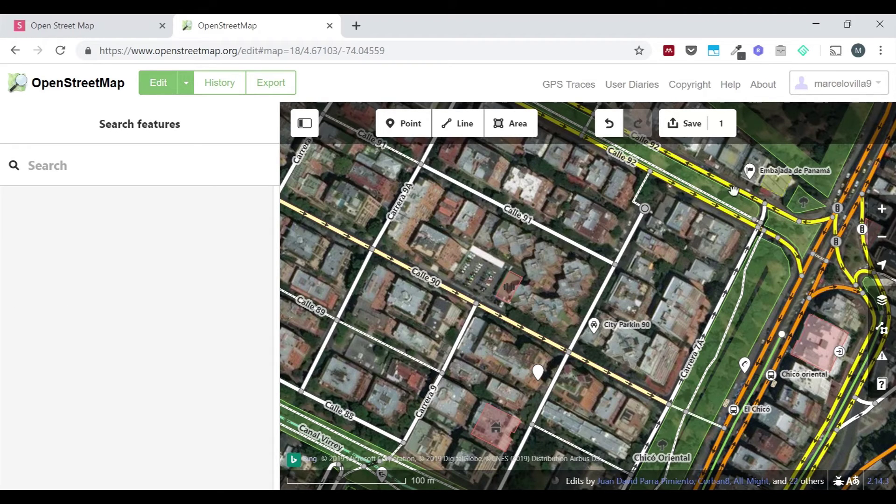
Draw an open line through the block between Calle 91 and Calle 90, and browse the feature types offered for it
click(596, 327)
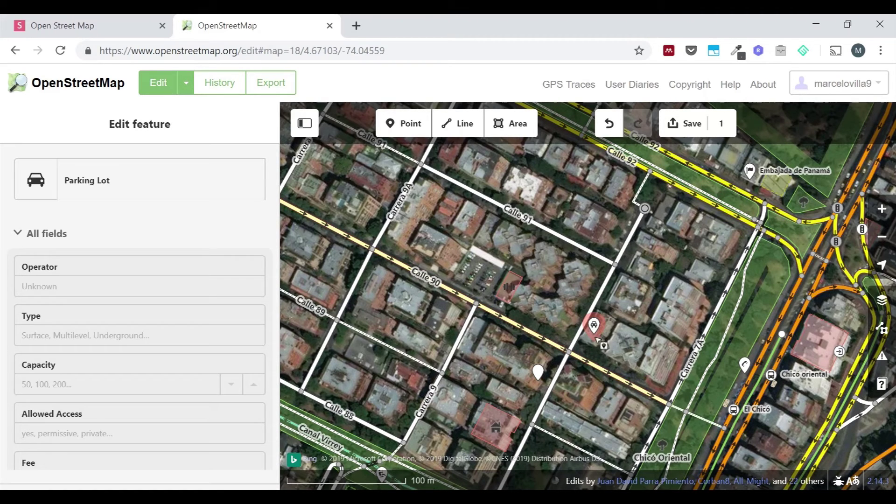
click(594, 337)
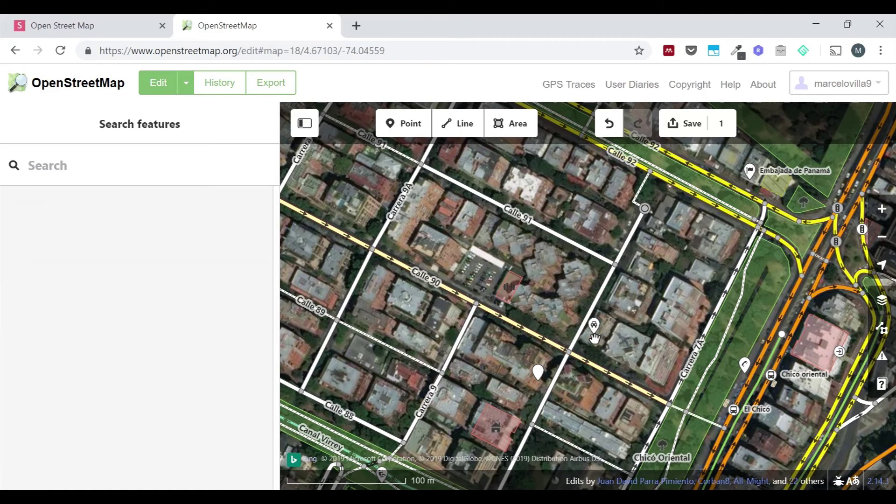
click(468, 133)
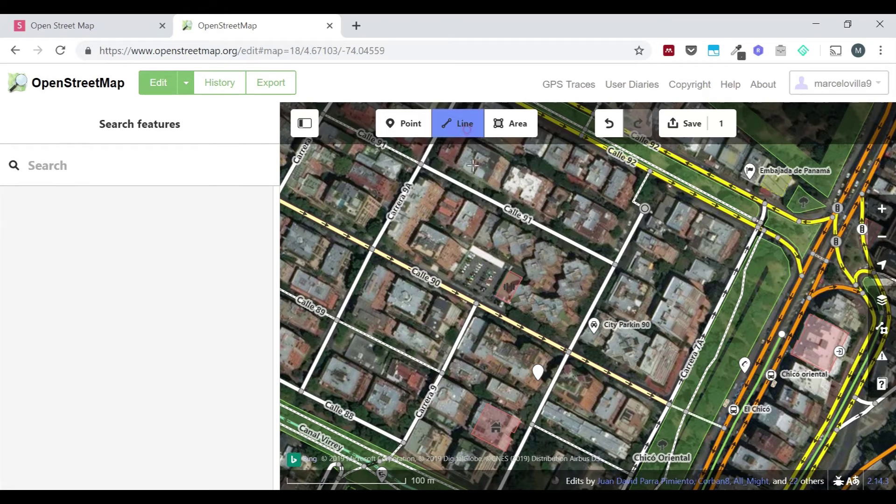
click(470, 219)
click(550, 255)
click(545, 315)
double_click(523, 309)
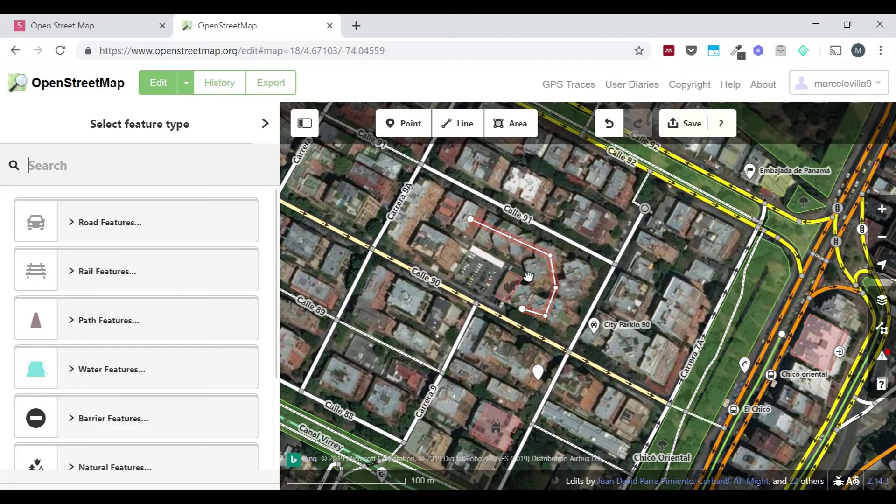
scroll(170, 285, down, 3)
scroll(171, 309, up, 3)
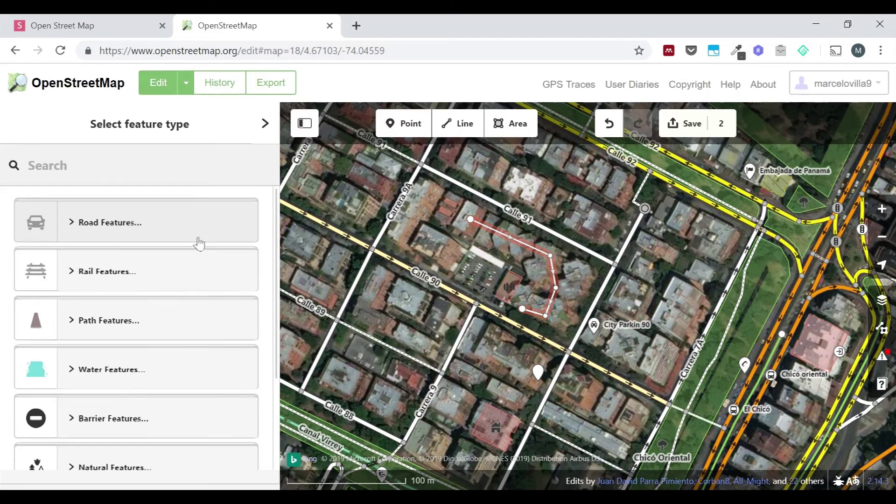
scroll(196, 242, down, 3)
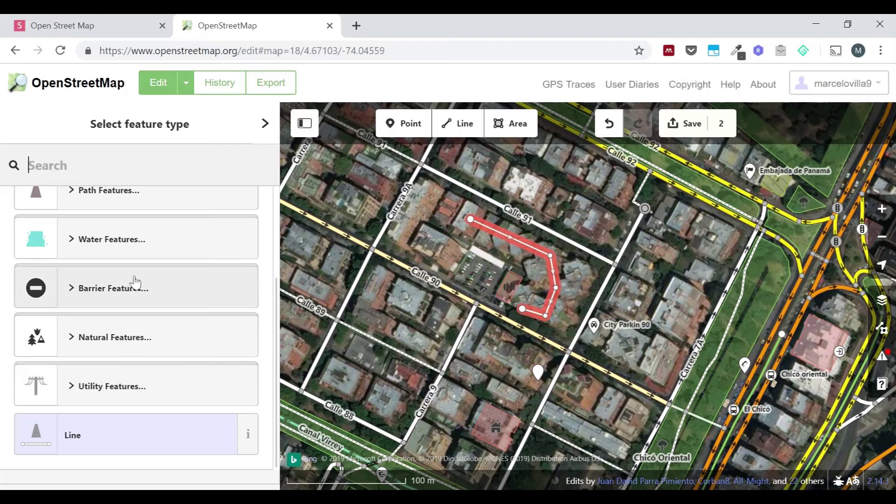
Draw a four-cornered area over the buildings beside Carrera 9A, between Calle 91 and Calle 90, and browse the area feature types
click(512, 125)
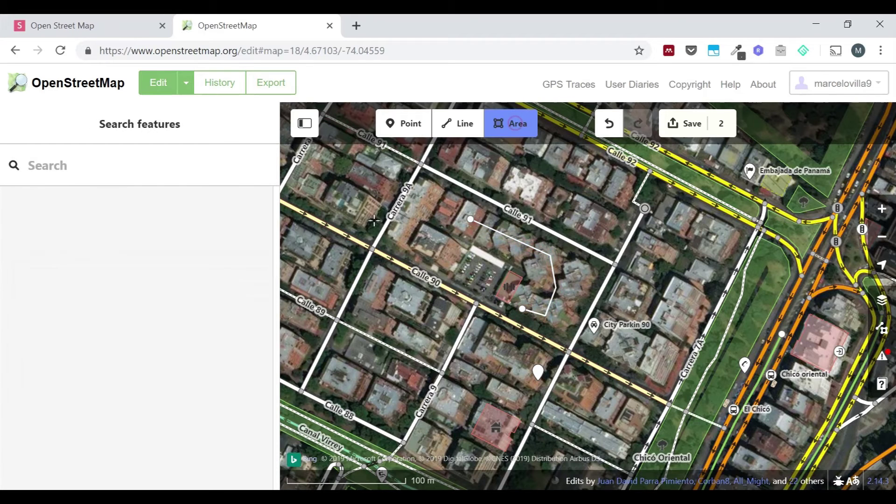
click(404, 244)
click(387, 232)
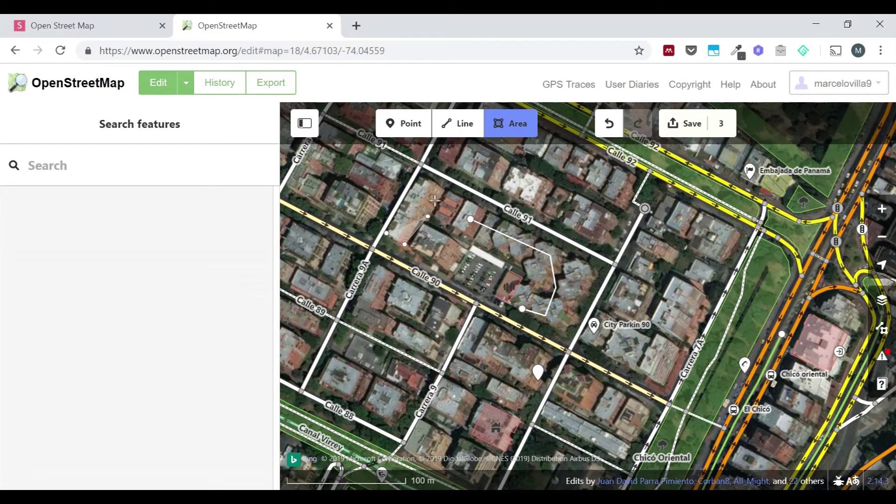
click(435, 182)
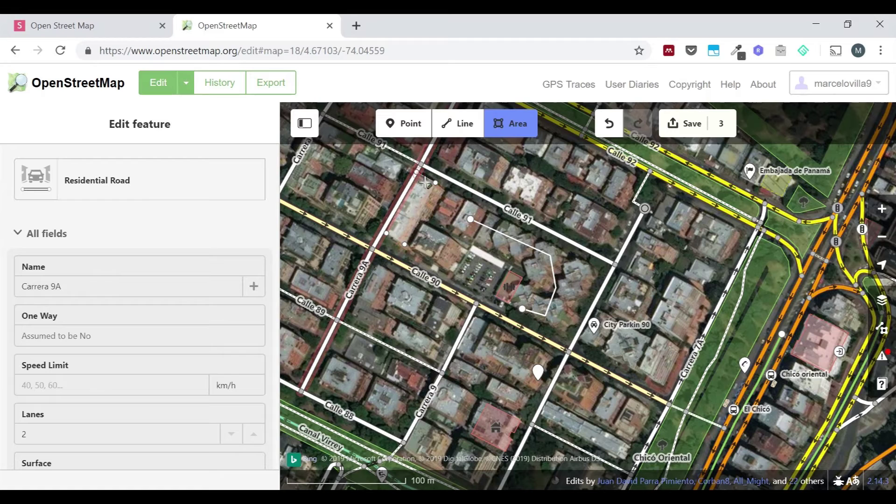
double_click(418, 171)
scroll(192, 290, down, 5)
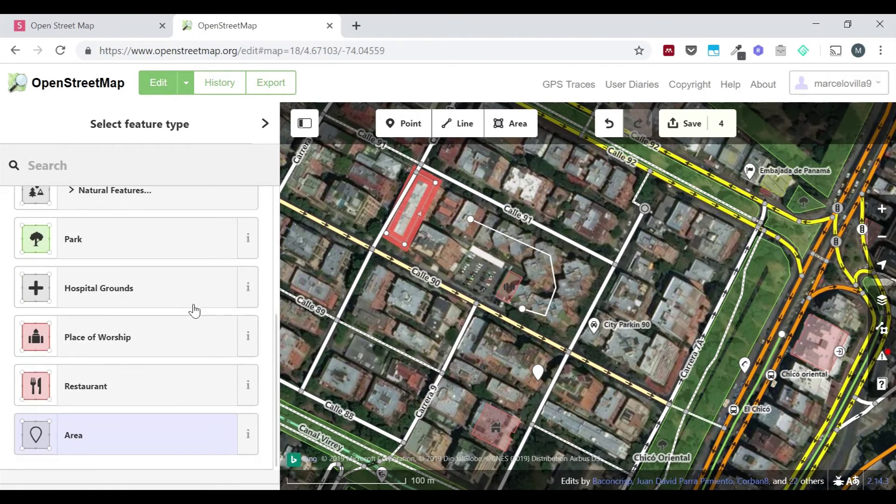
scroll(194, 311, up, 5)
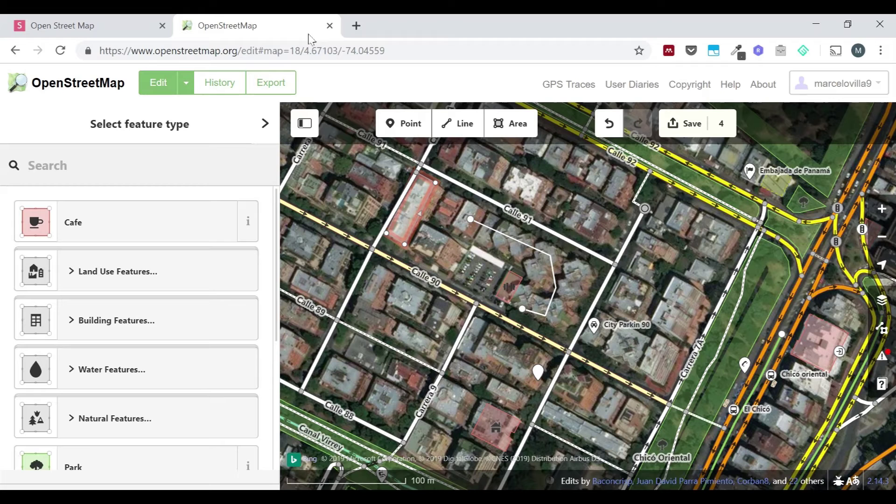
Undo the drawn area and line, and leave the map editor without saving by closing its browser page
click(616, 125)
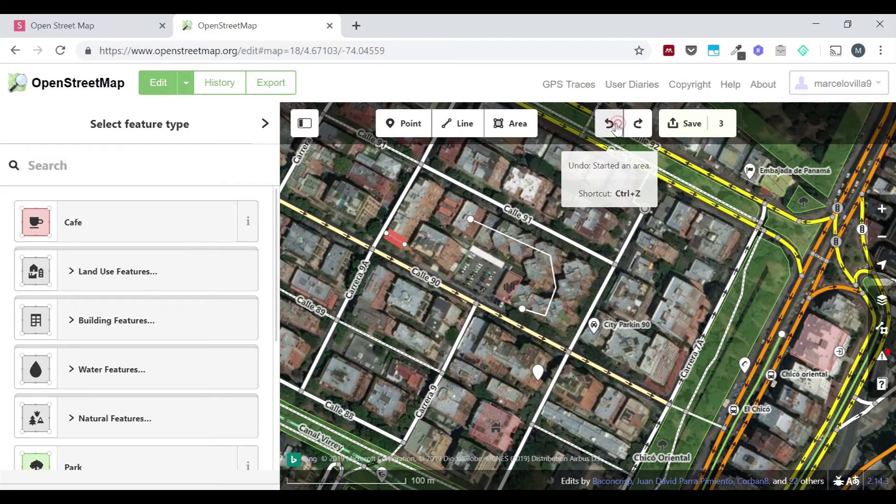
key(ctrl+z)
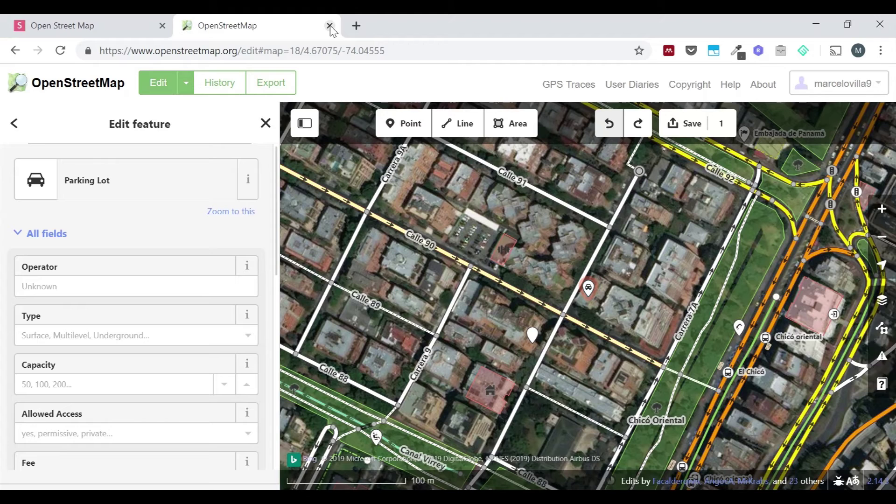
click(330, 26)
key(Return)
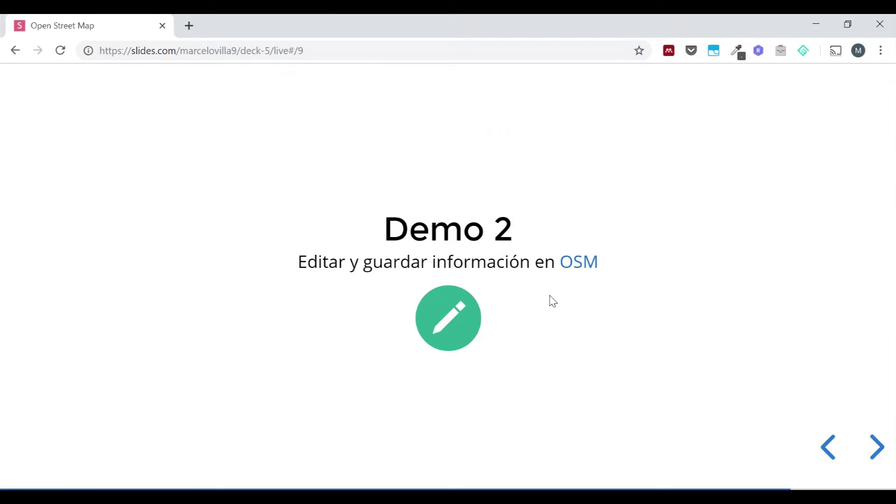
Advance the presentation to the Demo 3 slide and open OpenStreetMap's export page from its OSM link
key(Right)
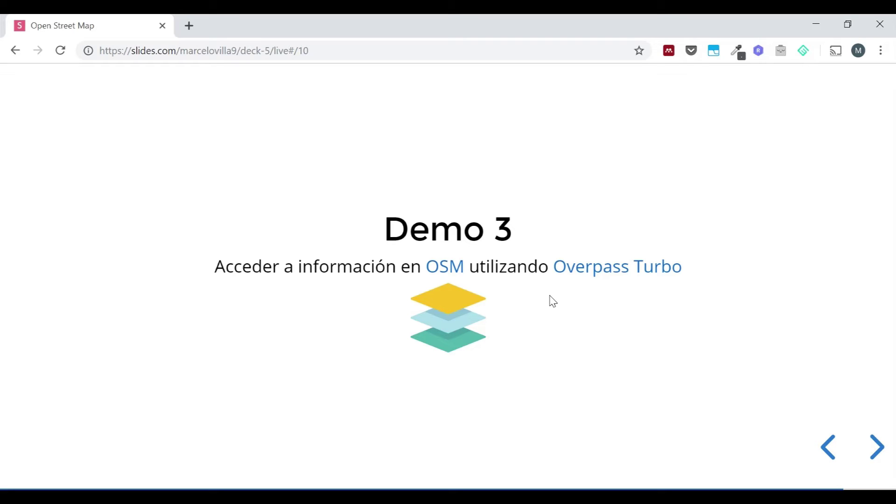
click(449, 270)
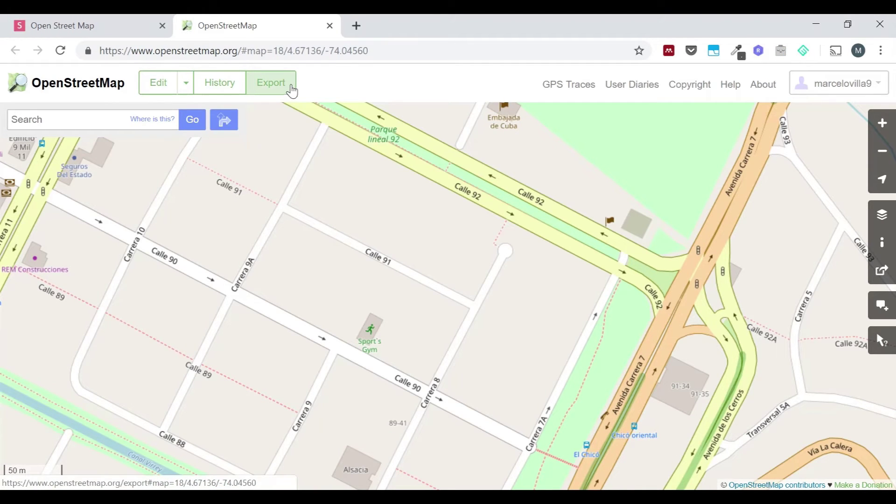
click(292, 91)
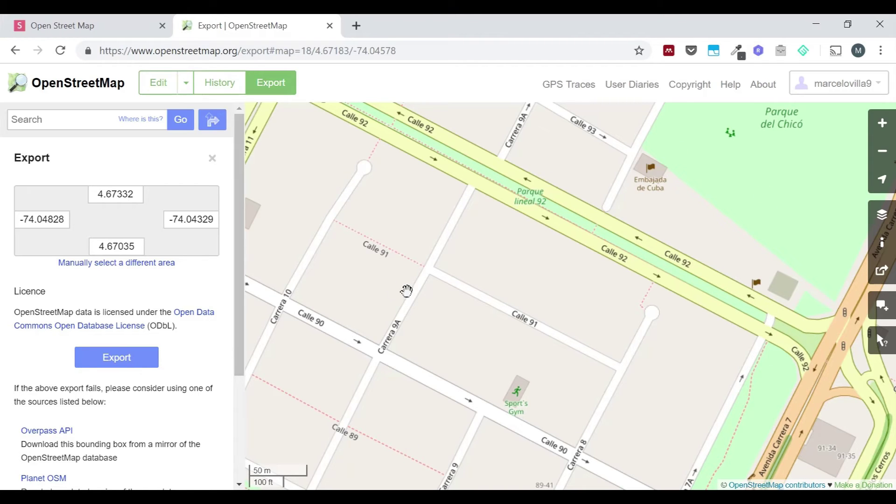
Frame the blocks around Calle 90, Carrera 10 and Carrera 9A, and export that area as "map (1).osm" in the Descargas folder
scroll(409, 290, up, 1)
drag(436, 279, 530, 320)
click(149, 368)
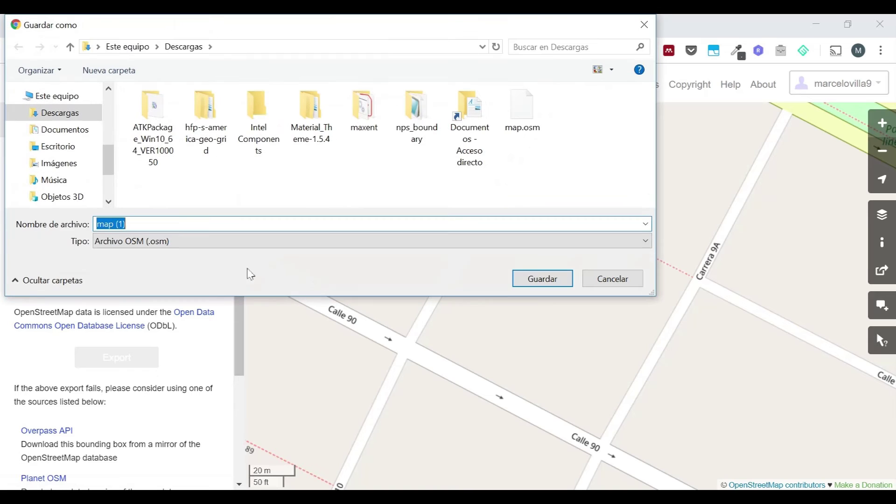
click(539, 281)
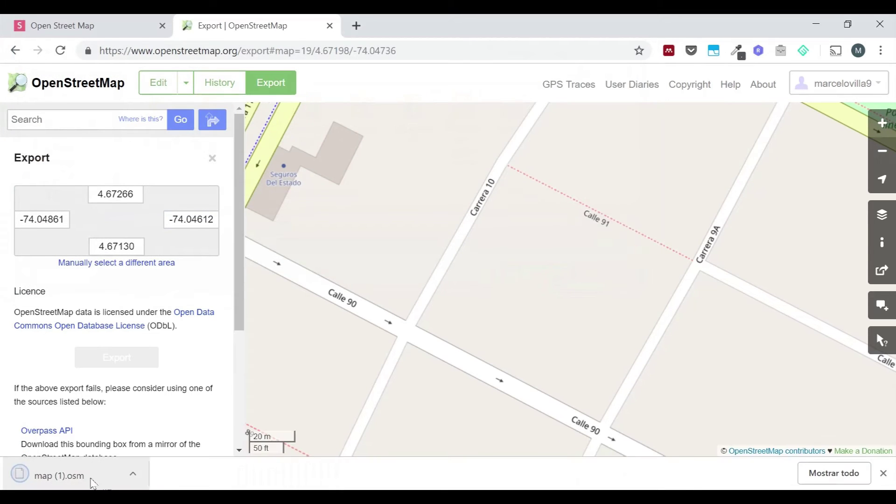
Show the downloaded "map (1).osm" in its folder and open it in Notepad++
right_click(90, 476)
click(129, 444)
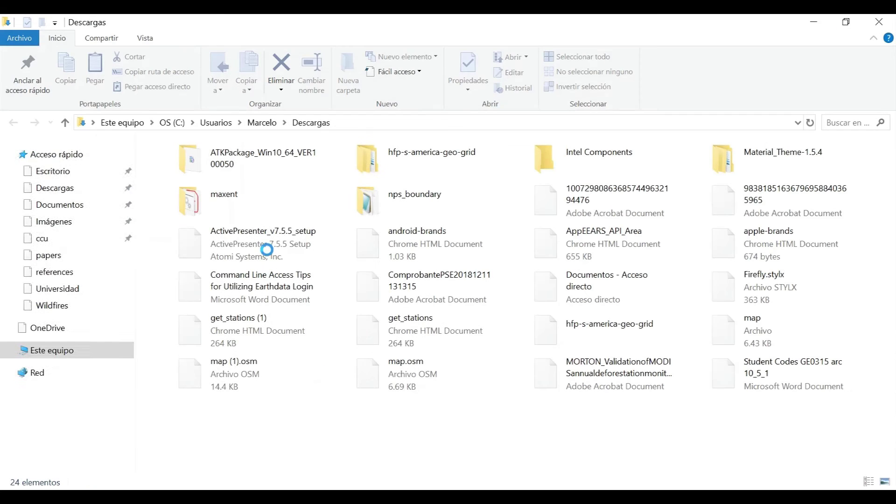
right_click(261, 369)
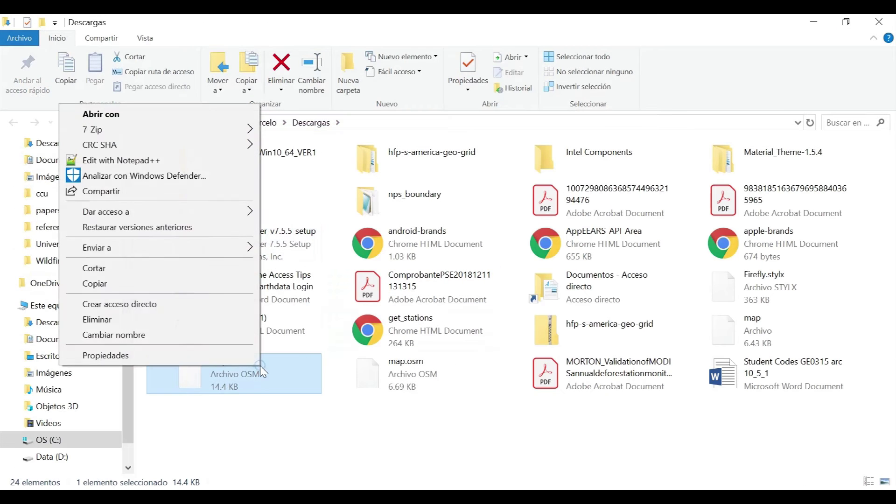
click(142, 161)
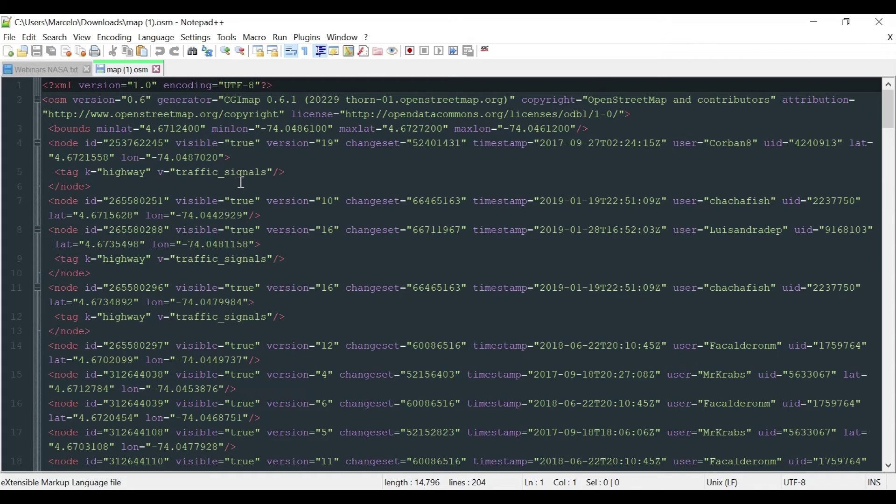
Examine the file's osm header, bounds line and first node with its highway tag
drag(49, 103, 169, 100)
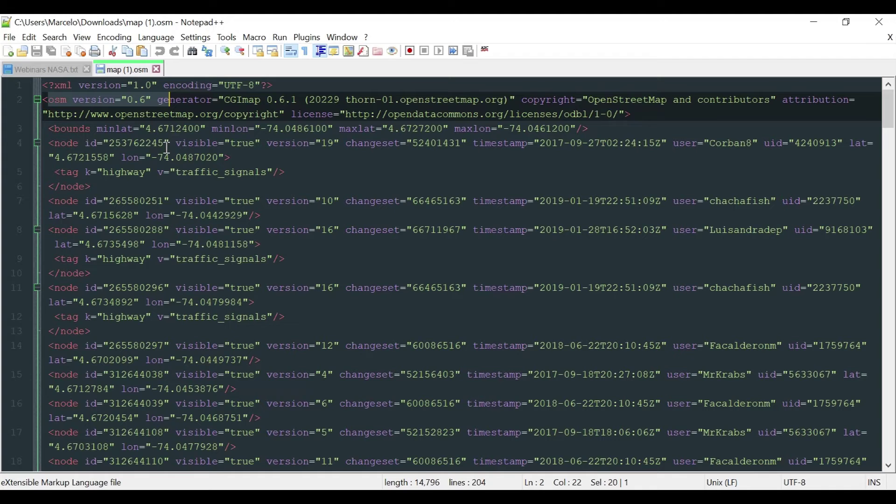
drag(55, 128, 400, 119)
click(122, 154)
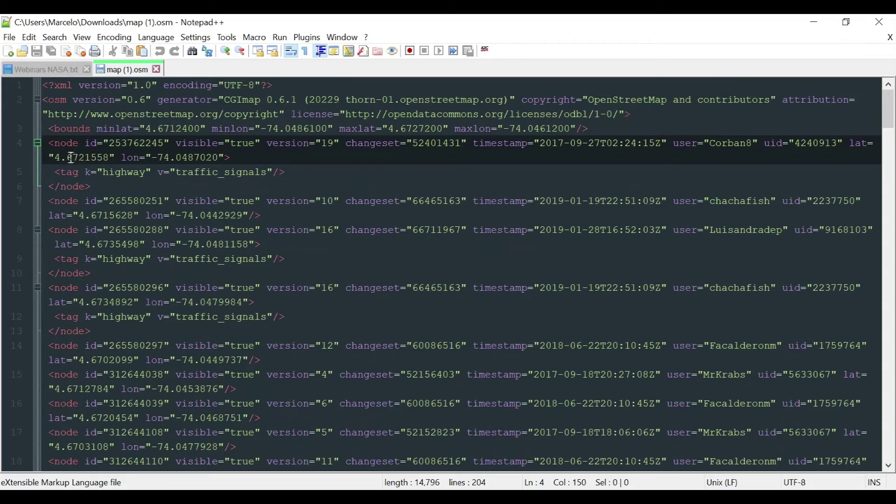
drag(383, 174, 54, 173)
Examine the remaining nodes and the way elements, with their node references and tags such as Calle 91
scroll(93, 189, down, 10)
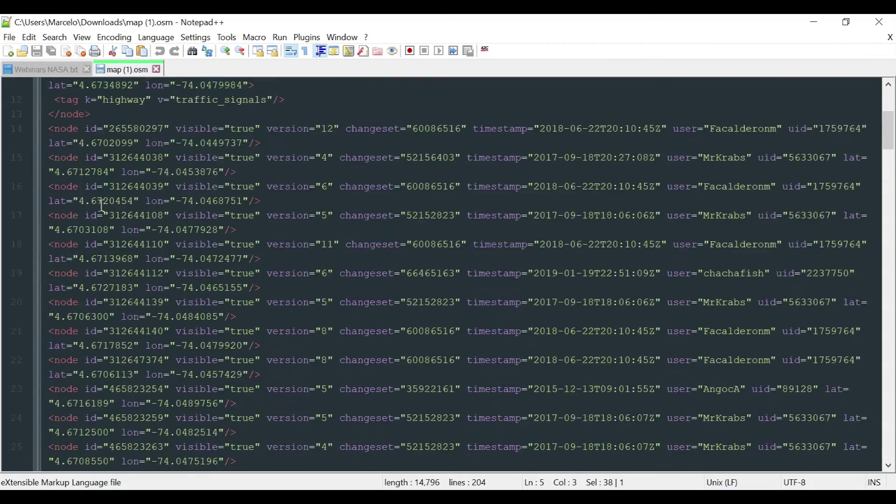
scroll(107, 195, down, 10)
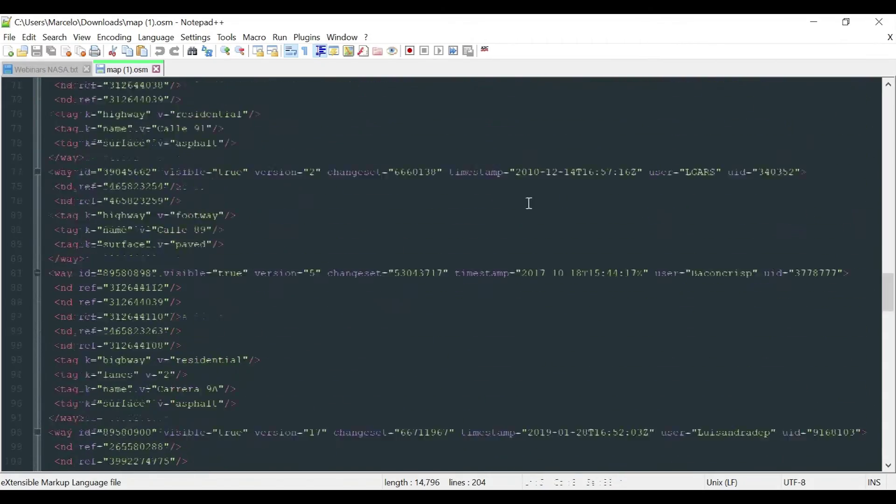
drag(49, 201, 74, 202)
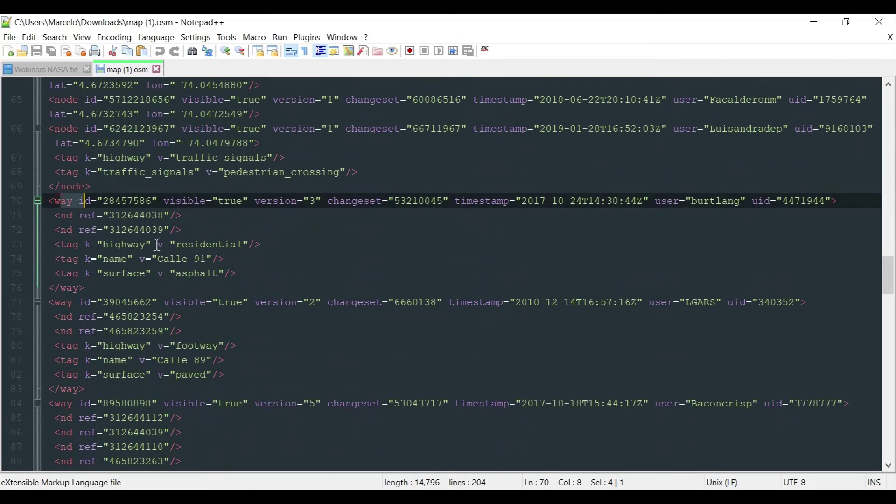
scroll(161, 244, down, 4)
scroll(70, 232, down, 20)
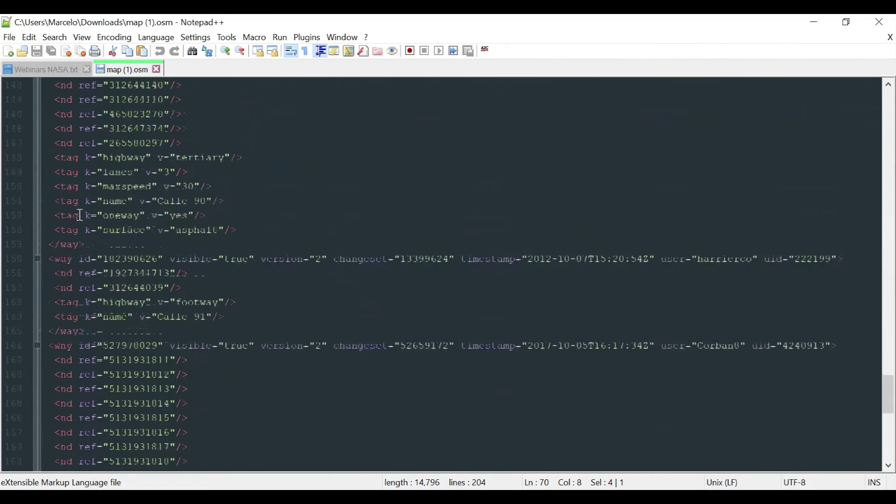
Examine the turn restriction relation and its from, via and to members, and return to the node entries
click(78, 346)
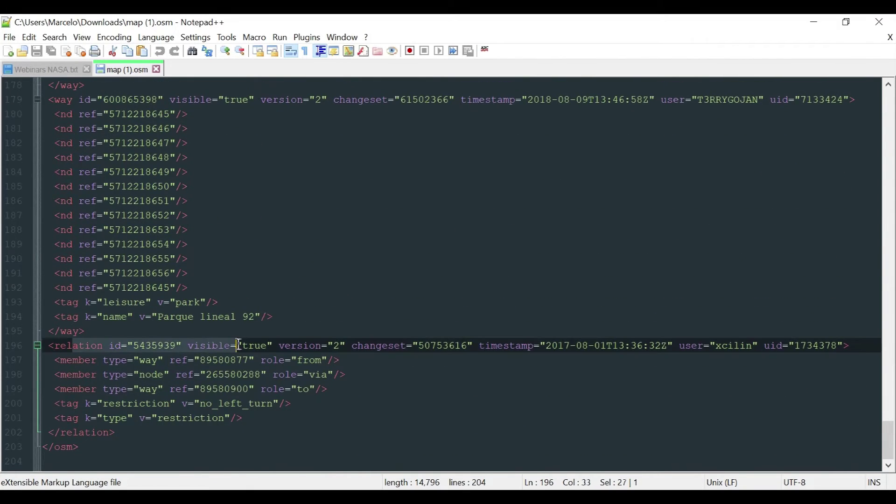
click(252, 376)
drag(61, 346, 102, 346)
click(127, 390)
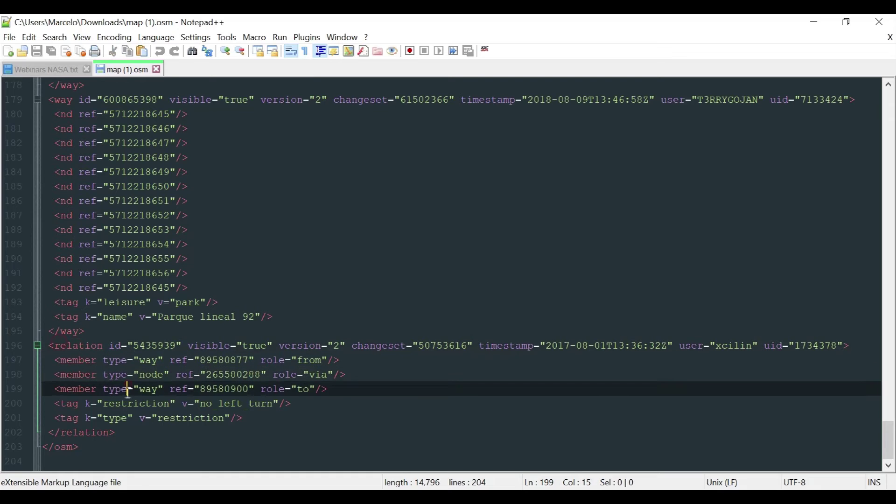
drag(351, 360, 54, 360)
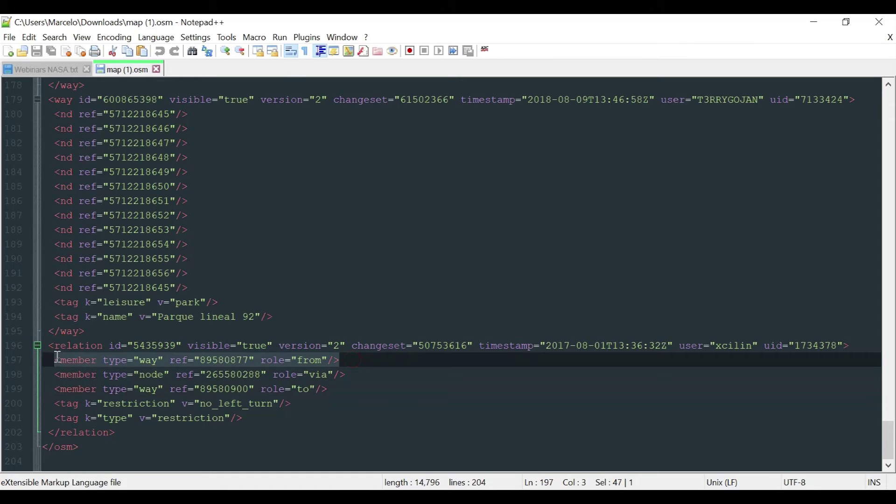
drag(109, 377, 189, 377)
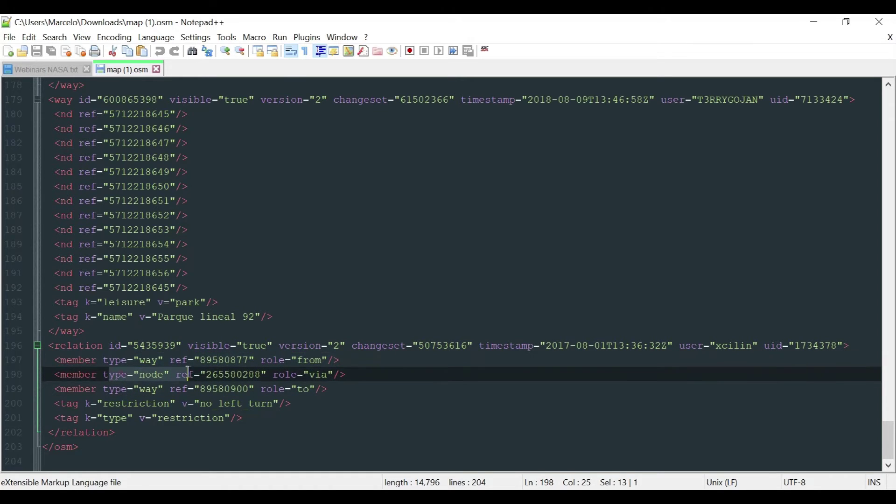
drag(342, 392, 79, 375)
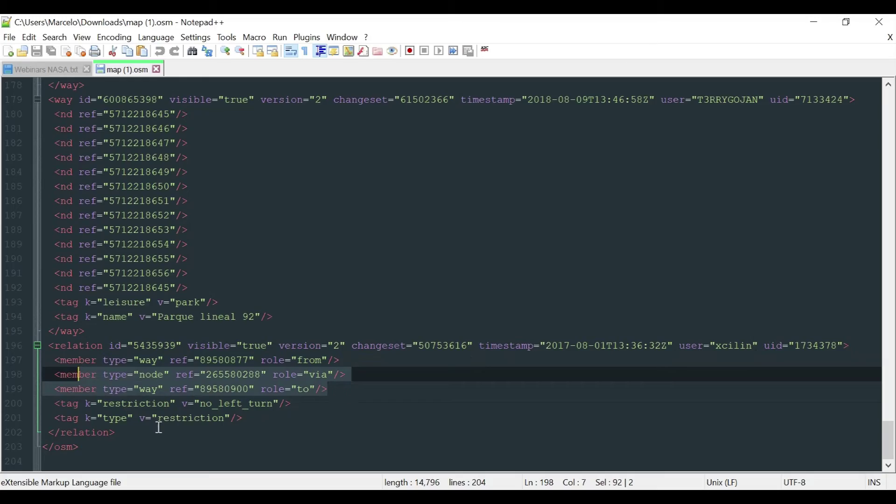
scroll(249, 309, up, 20)
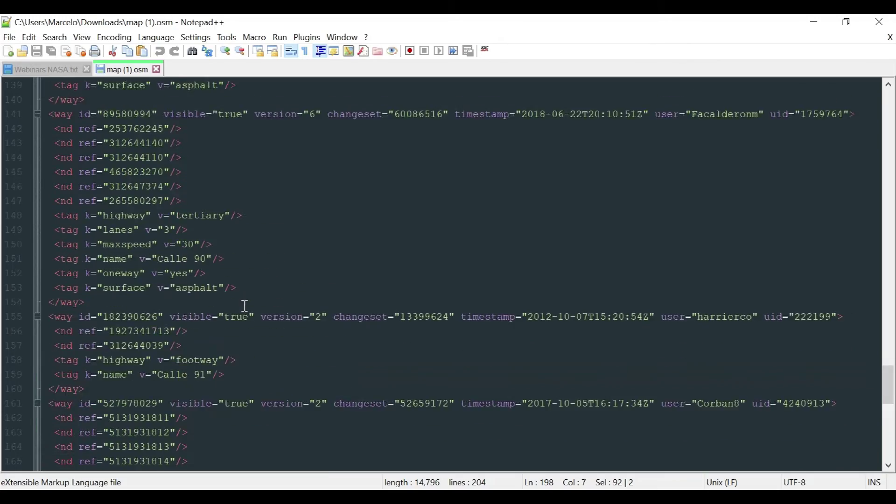
scroll(245, 306, up, 20)
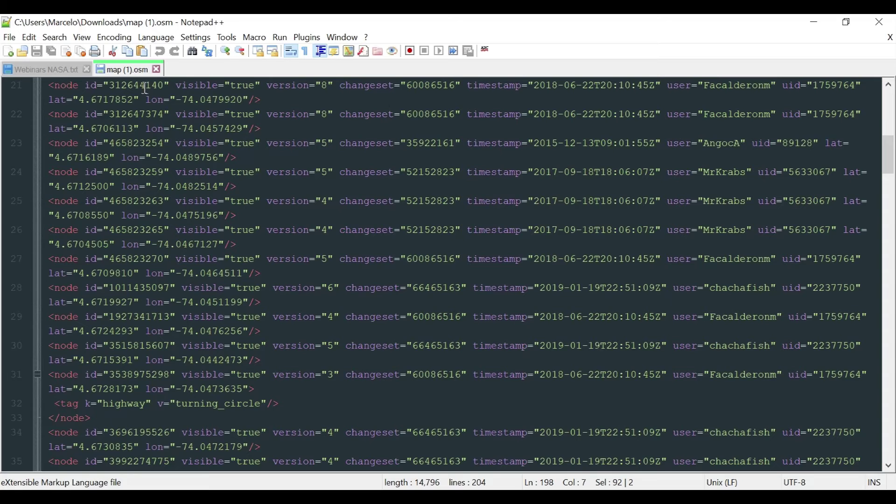
Close "map (1).osm" and Notepad++, and return to the OpenStreetMap export page in the browser
click(157, 69)
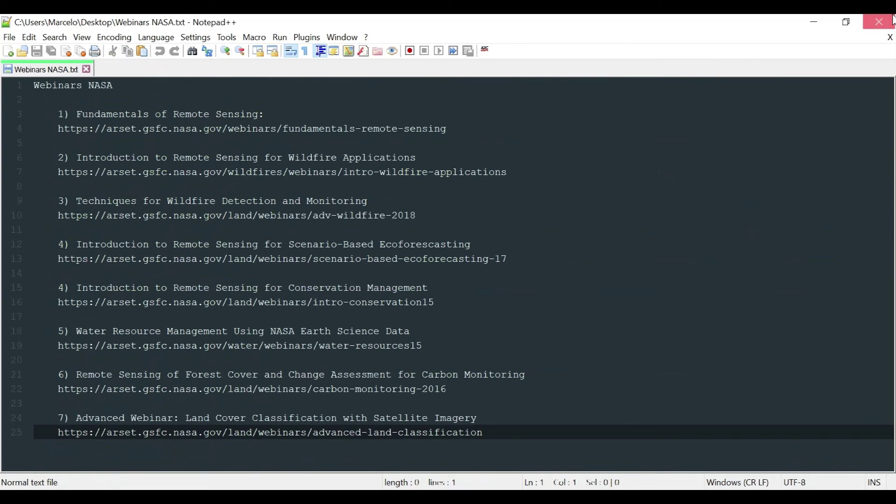
click(892, 21)
click(215, 496)
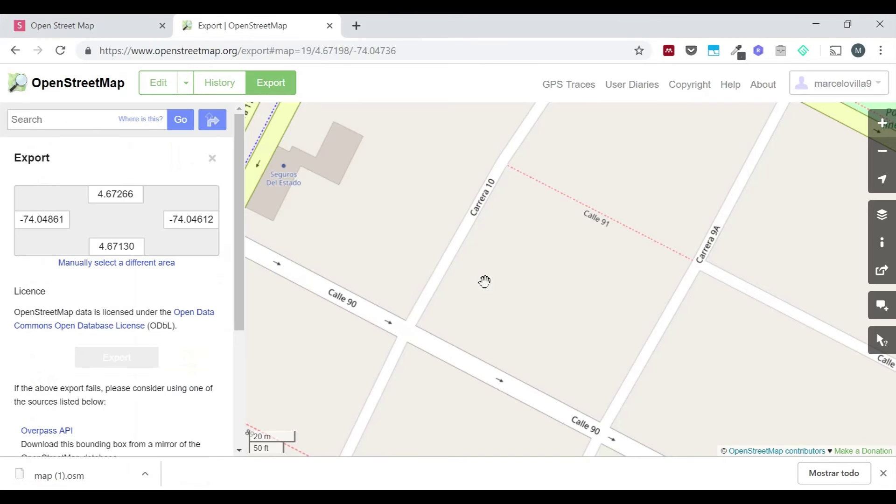
Open the Planet OSM source from the export page's alternative sources in a new browser tab
scroll(164, 281, down, 4)
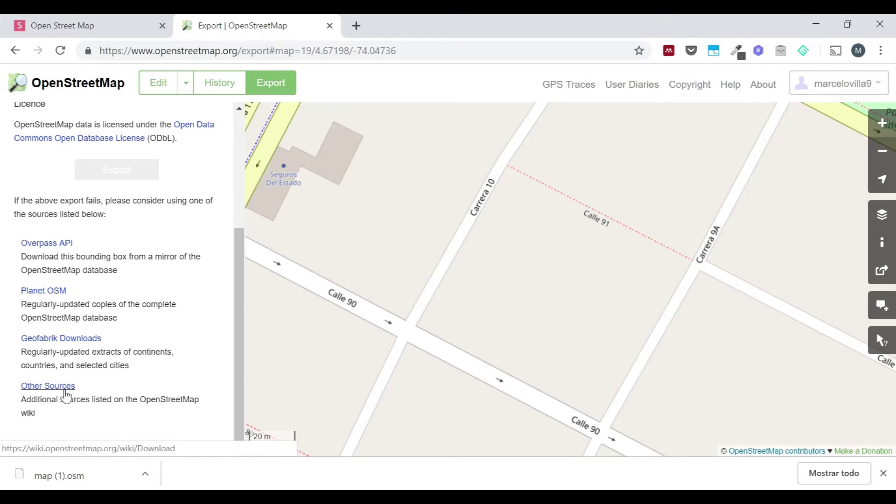
right_click(61, 293)
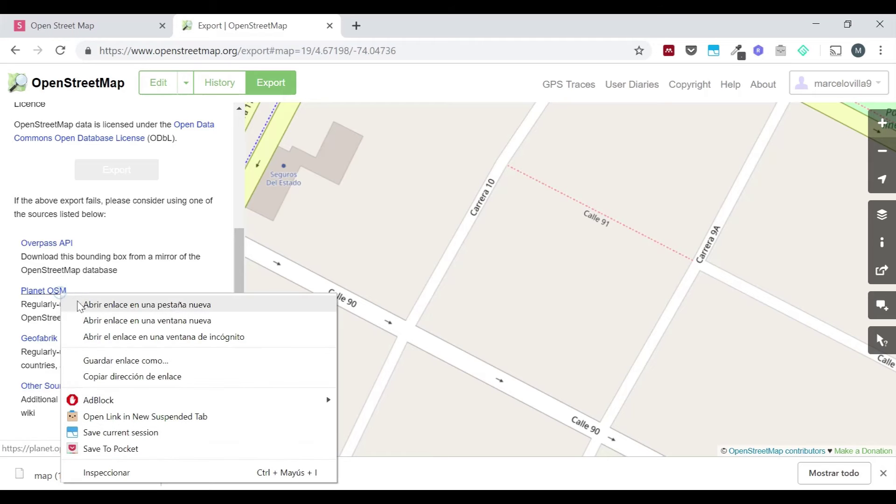
click(81, 305)
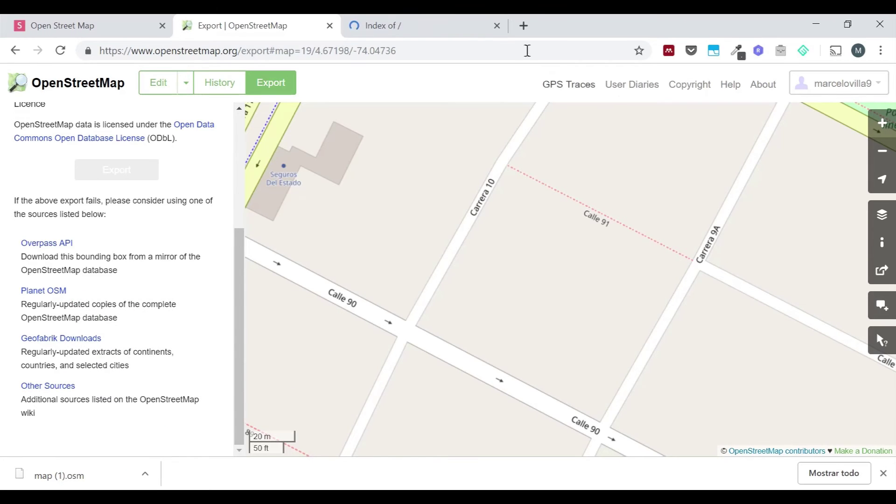
click(461, 21)
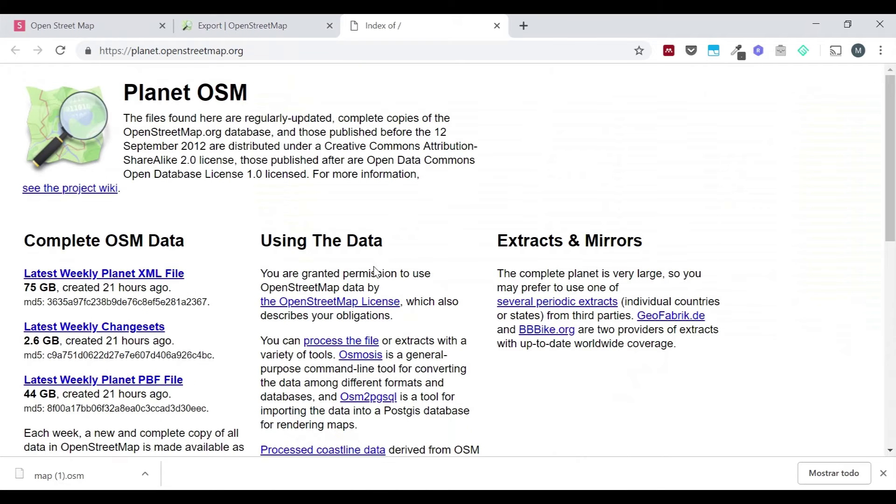
Examine Planet OSM's weekly XML, changeset and PBF files and its directory listing, and close the page
scroll(333, 310, down, 2)
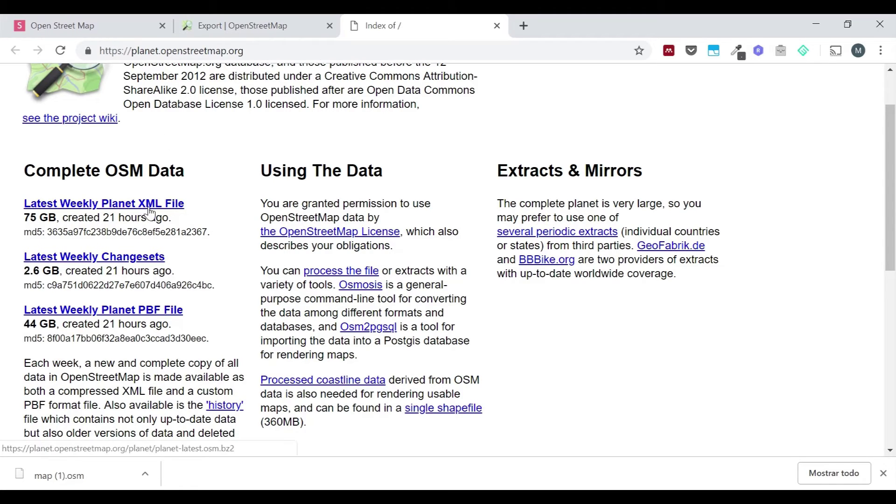
drag(26, 218, 59, 218)
click(232, 157)
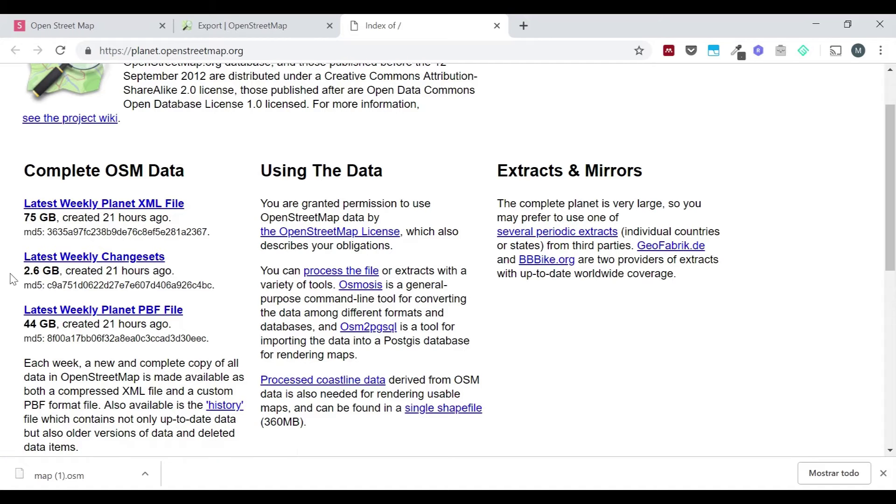
scroll(72, 328, down, 3)
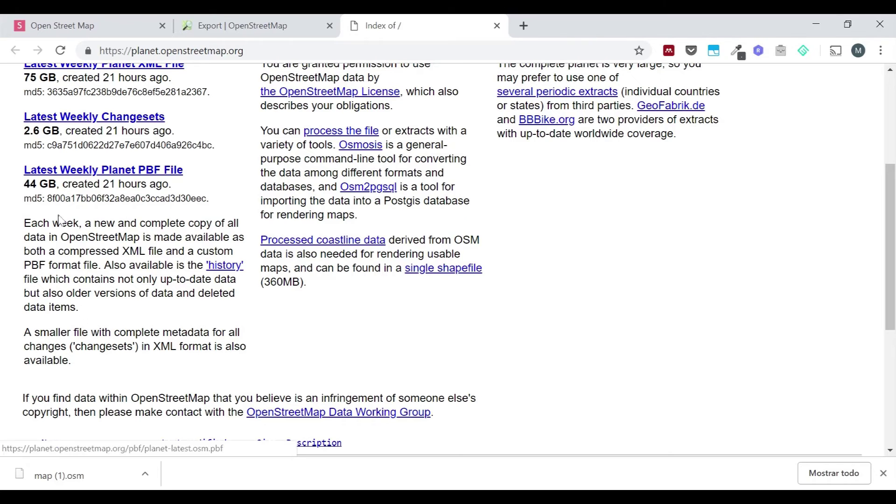
scroll(90, 259, down, 5)
scroll(90, 259, down, 1)
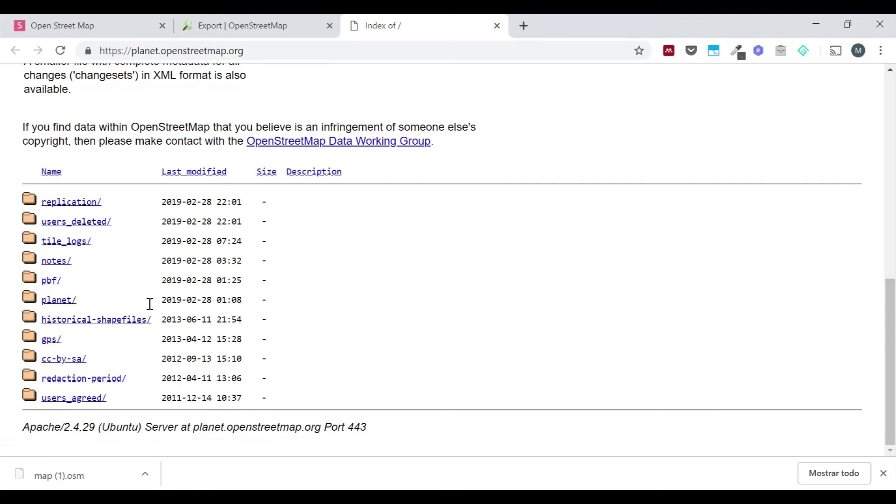
scroll(148, 302, up, 10)
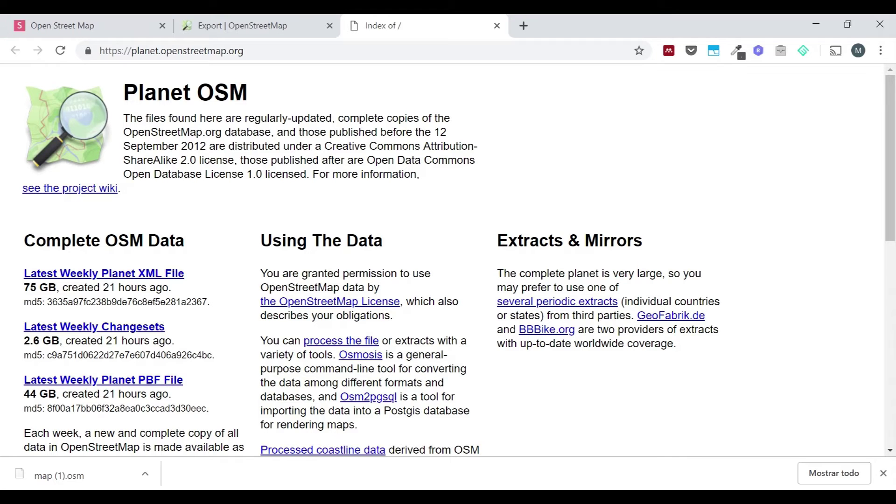
click(497, 26)
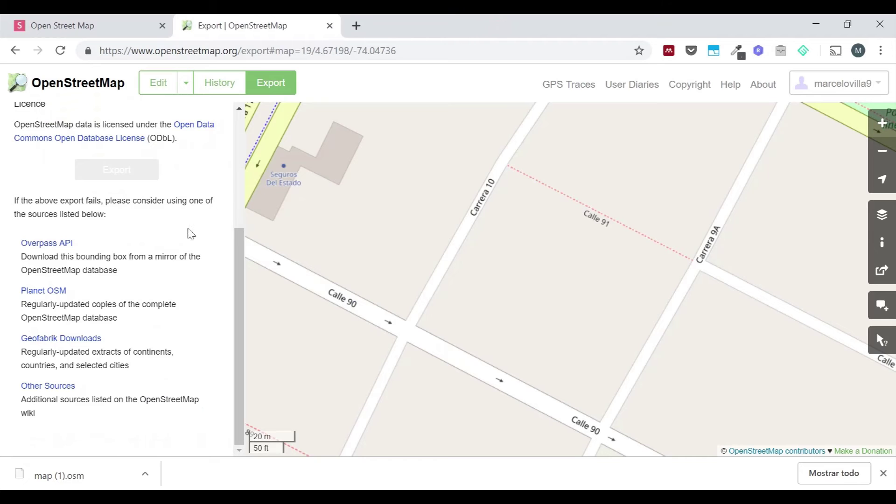
Open Geofabrik Downloads, examine its extracts by sub region and file format, and close the page
click(96, 344)
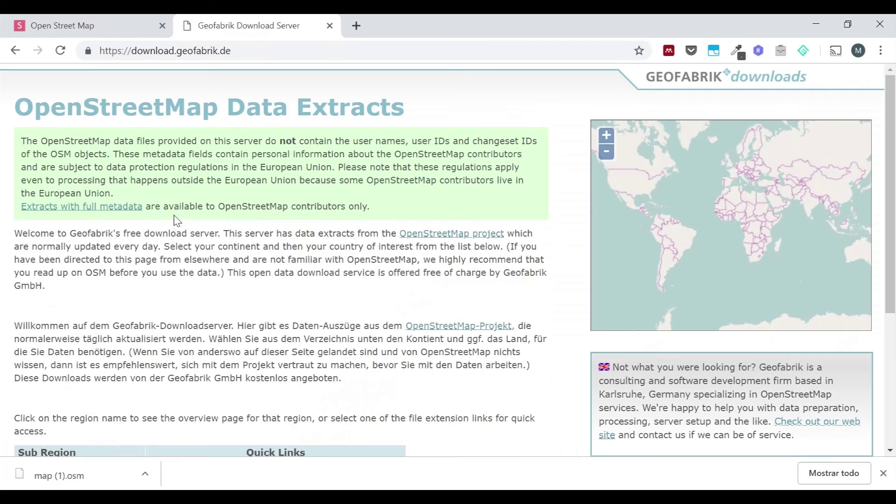
scroll(176, 219, down, 5)
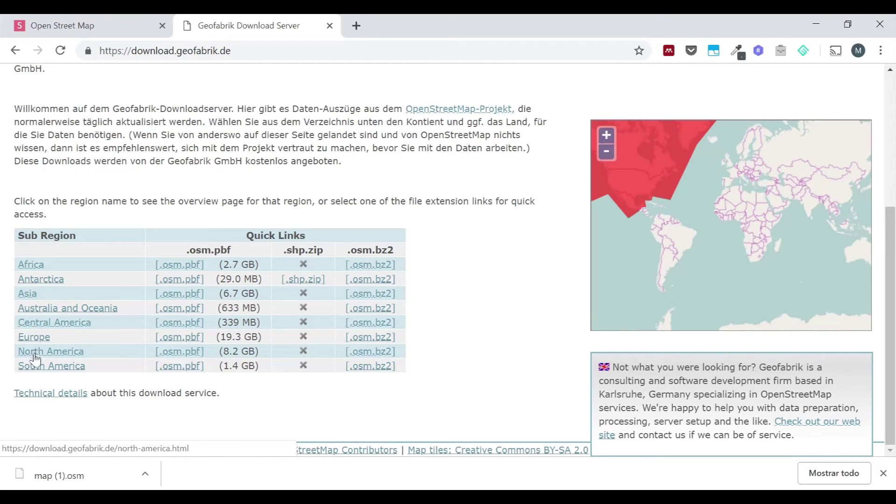
scroll(50, 309, up, 5)
scroll(51, 309, down, 5)
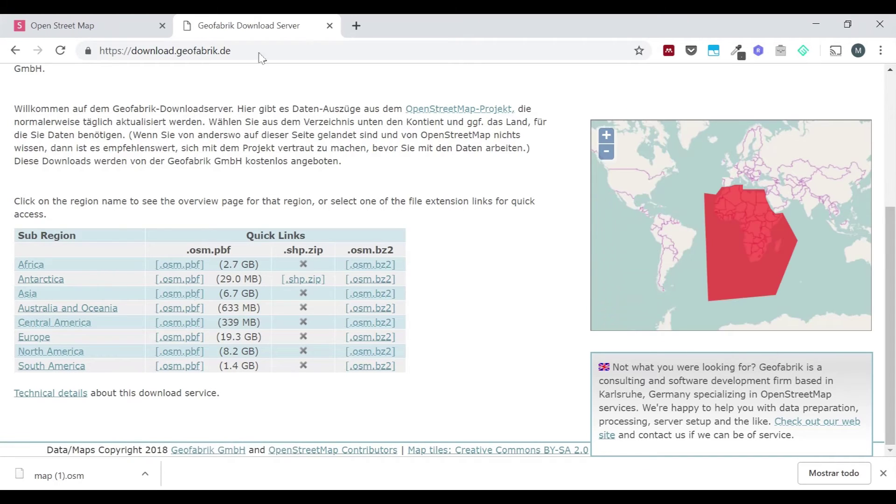
click(330, 25)
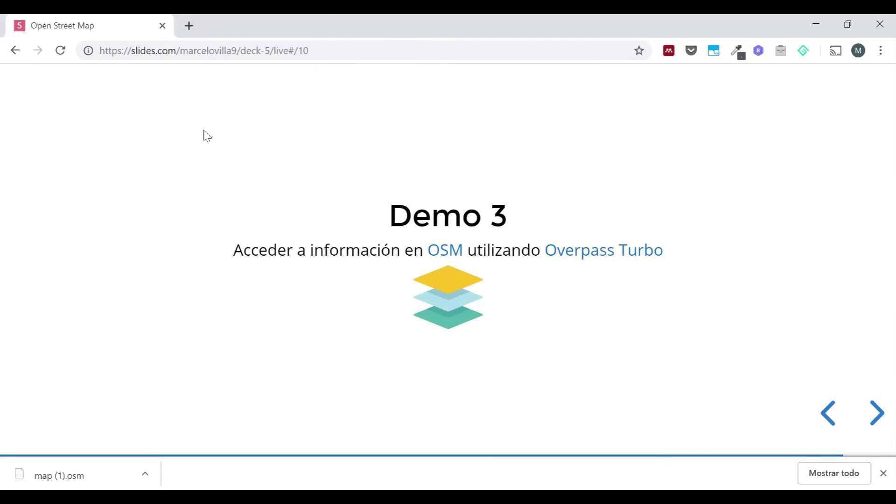
Open OpenStreetMap from the Demo 3 slide and download the current export area through the Overpass API as "map (1)"
click(434, 252)
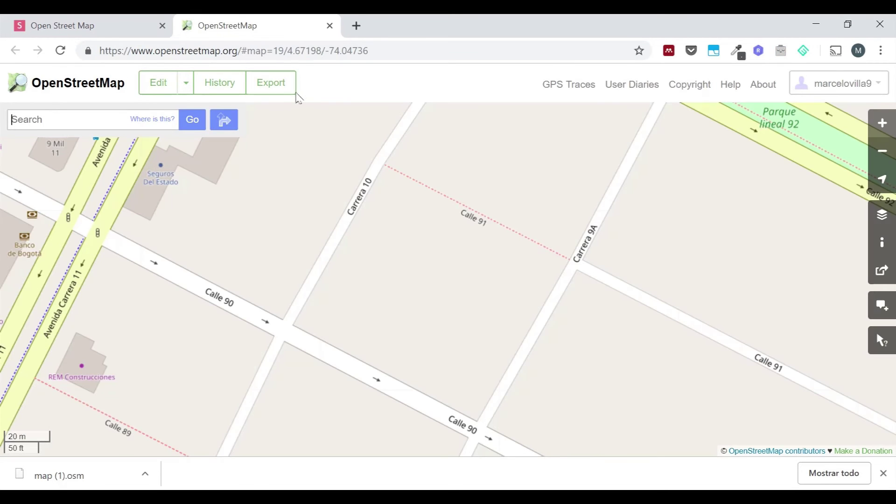
click(295, 92)
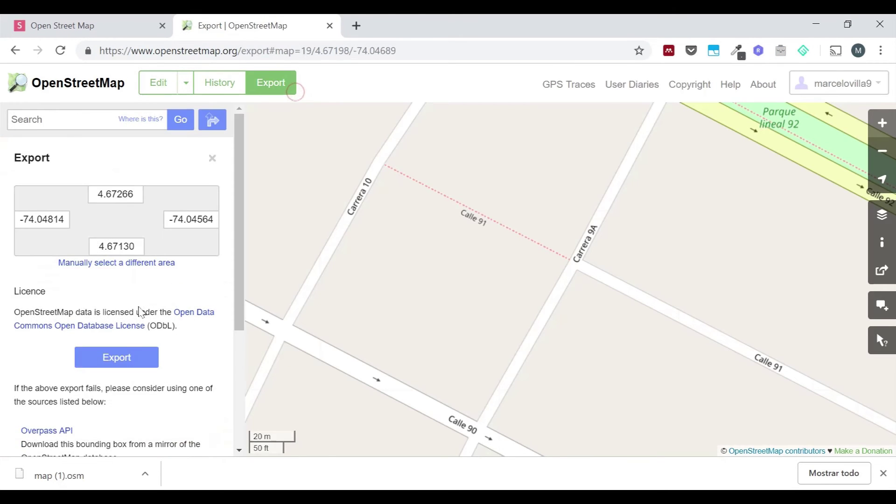
scroll(120, 316, down, 4)
click(58, 245)
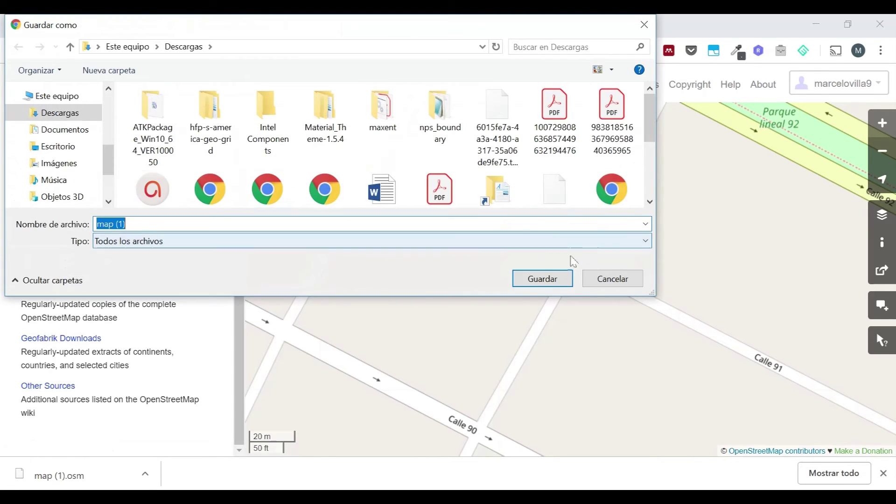
click(550, 276)
Show the downloaded "map (1)" file in its folder and open it in Notepad++
right_click(88, 473)
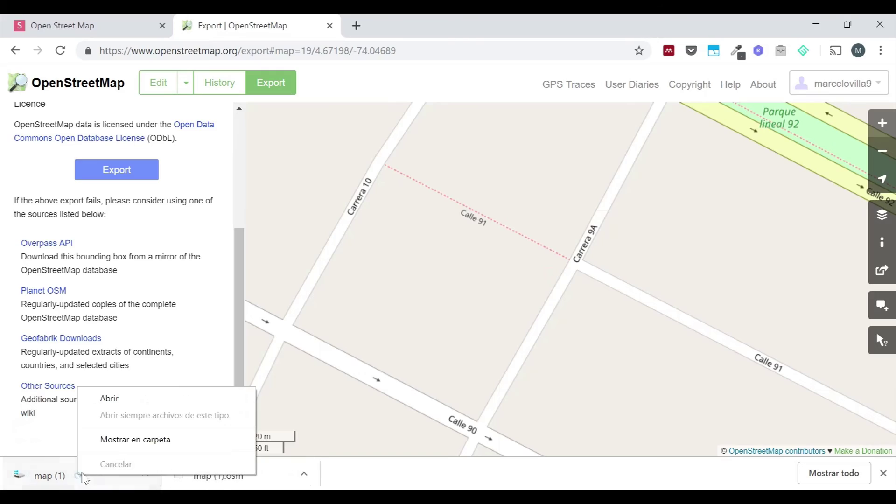
click(131, 440)
right_click(247, 424)
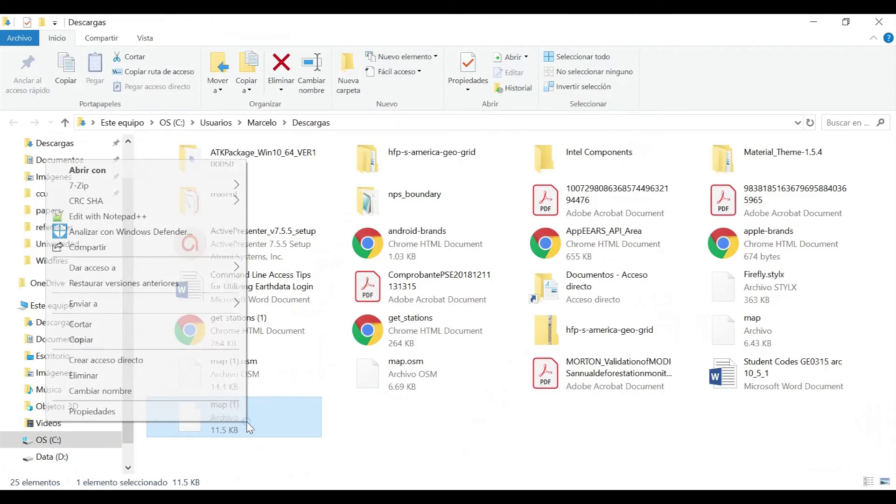
click(156, 222)
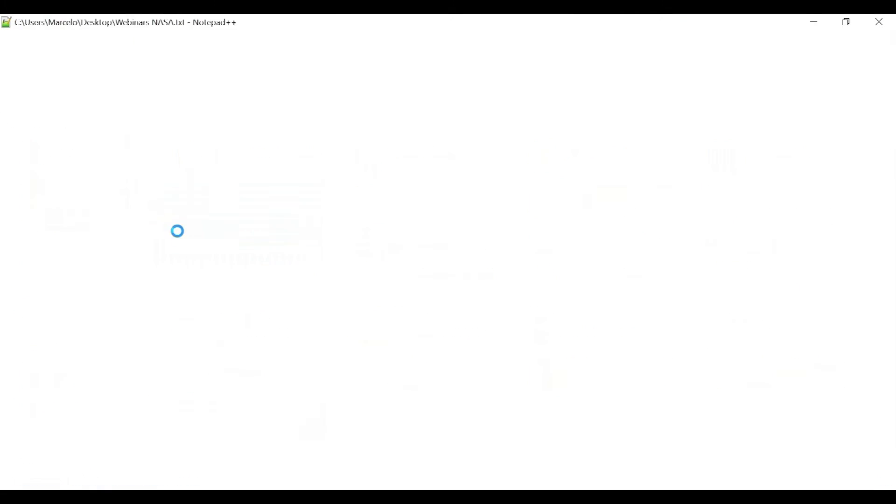
Examine the Overpass API file's nodes, ways and relation, and its header and bounds line
scroll(191, 234, down, 6)
scroll(199, 236, up, 6)
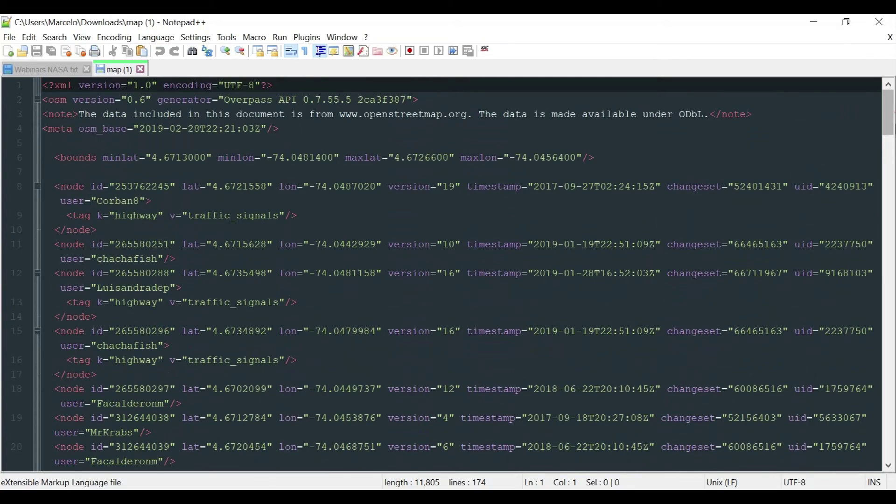
drag(886, 130, 886, 455)
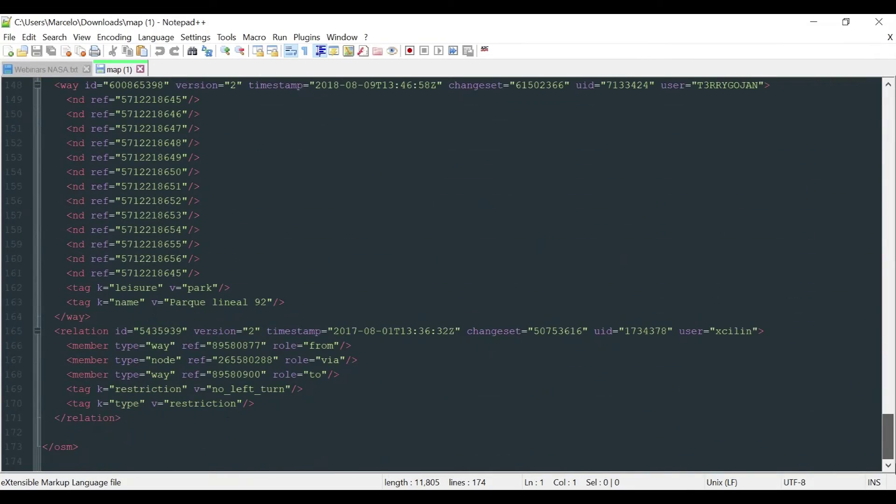
scroll(448, 273, up, 7)
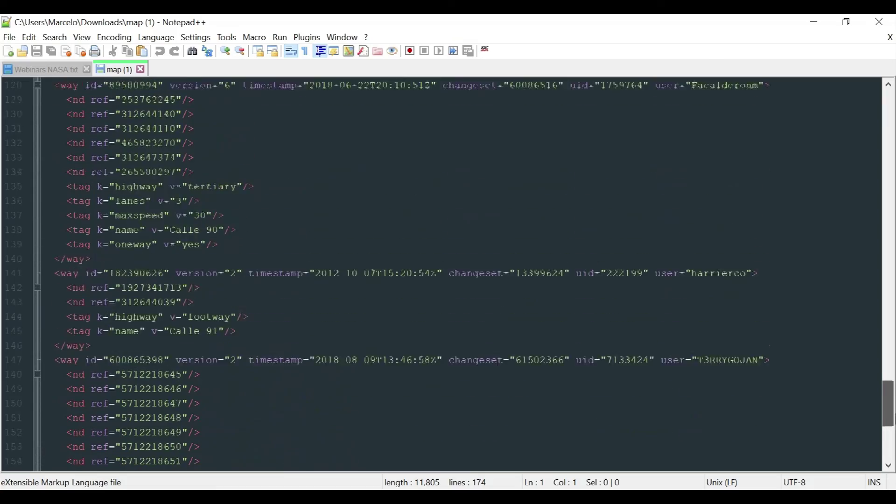
scroll(448, 273, up, 20)
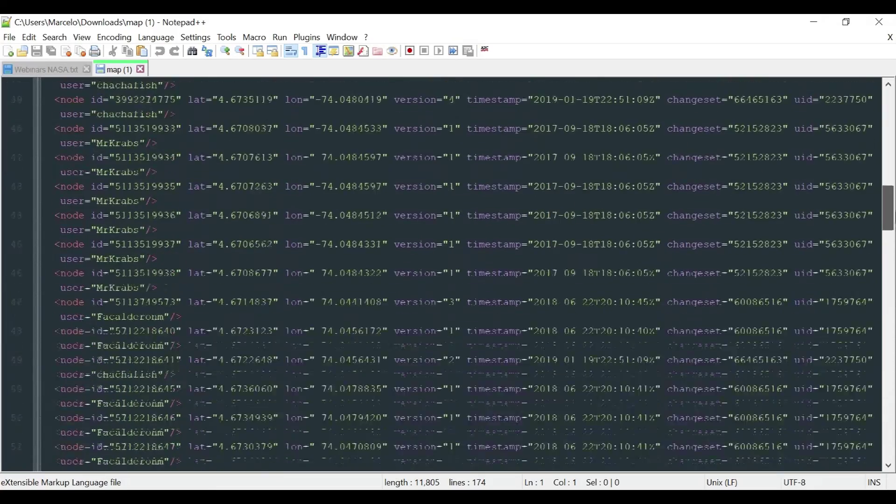
scroll(448, 273, up, 12)
drag(173, 164, 540, 115)
click(644, 154)
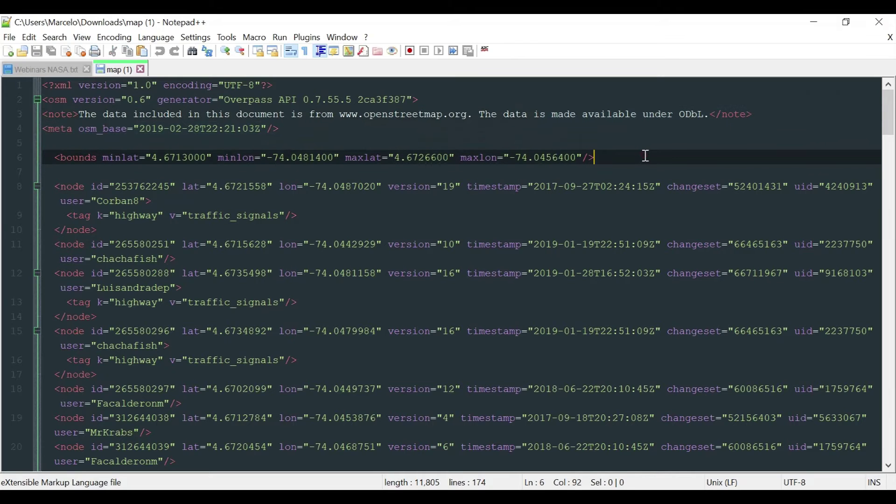
Close "map (1)" and Notepad++, return to the browser, and close the export page and the list of downloads
click(141, 69)
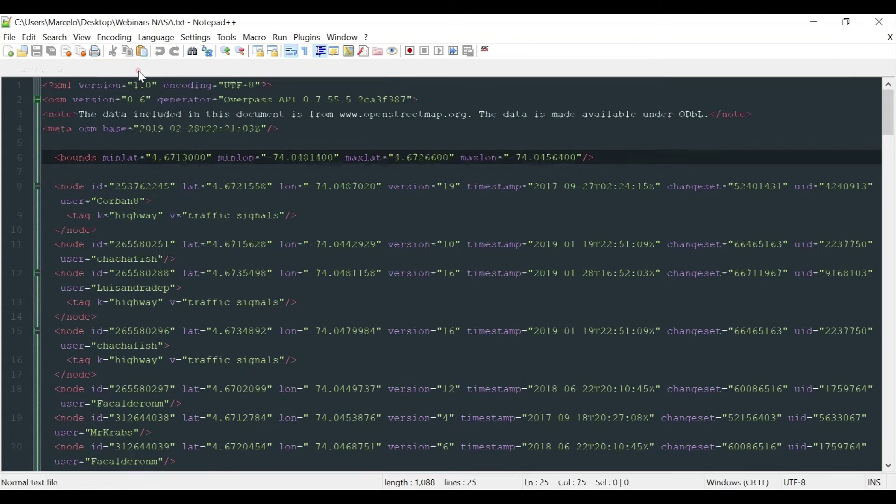
click(880, 22)
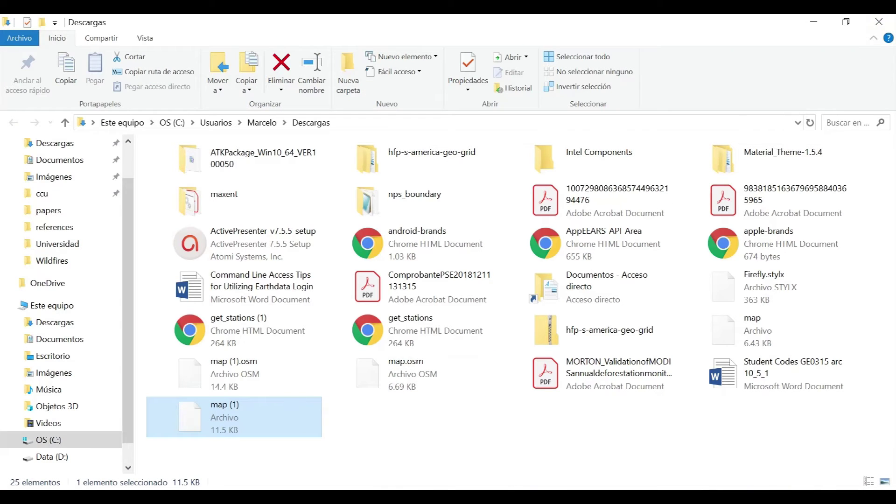
key(alt+Tab)
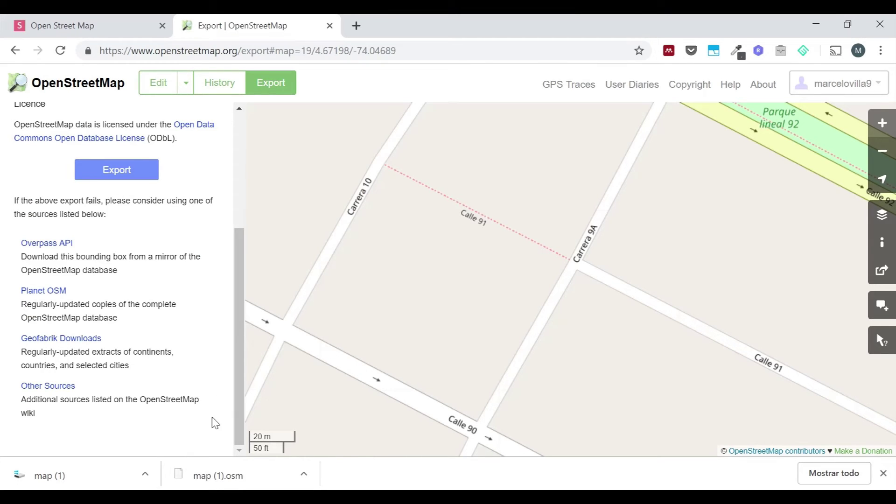
click(329, 26)
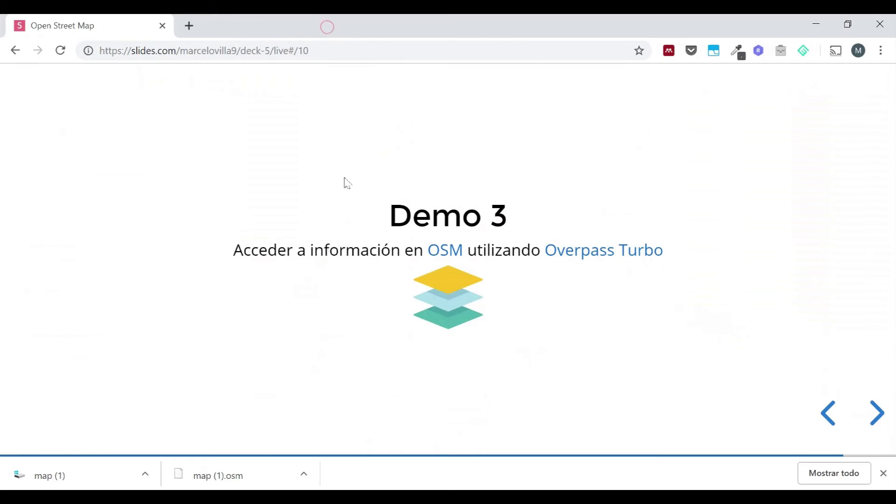
click(883, 475)
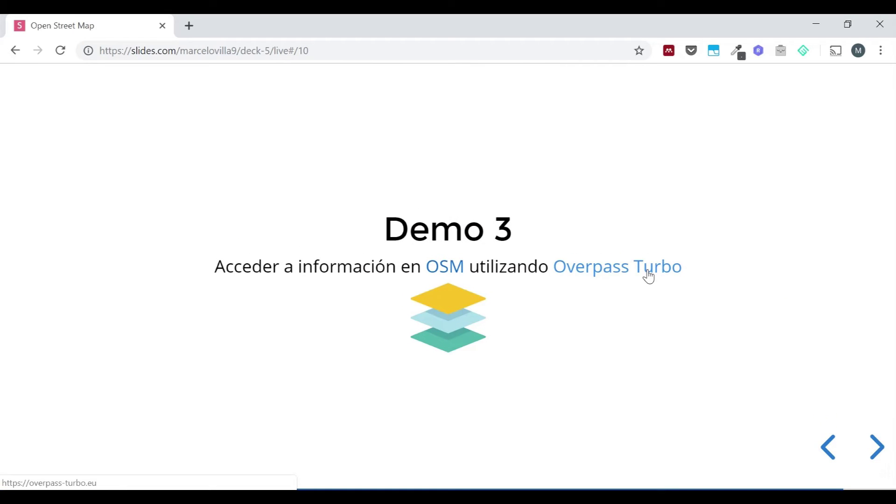
Open Overpass Turbo from the Demo 3 slide and clear the sample Honolulu restaurant query
click(649, 277)
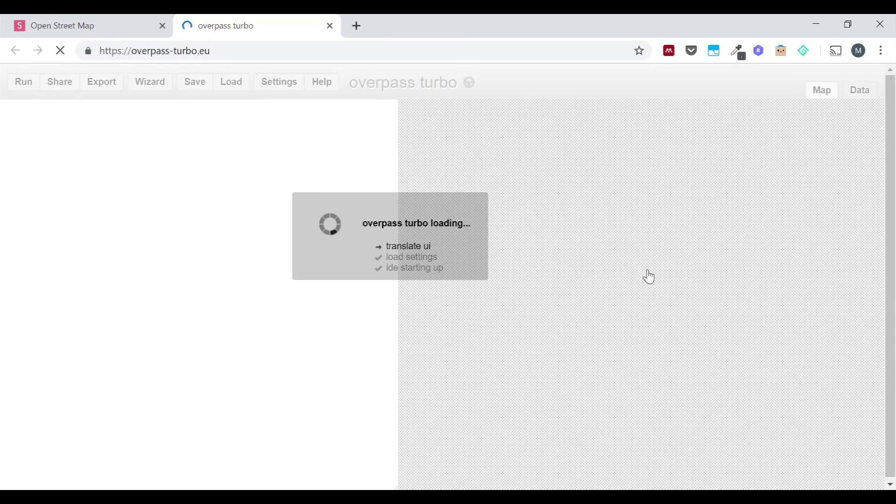
key(ctrl+a)
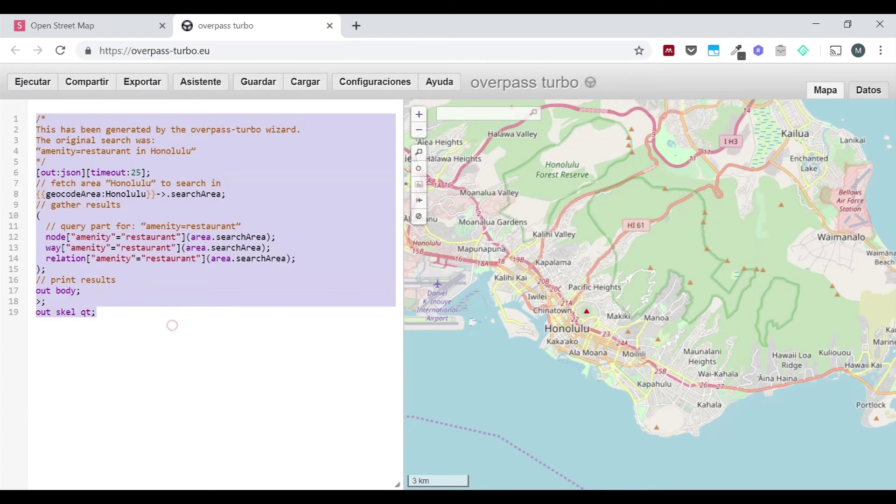
key(Delete)
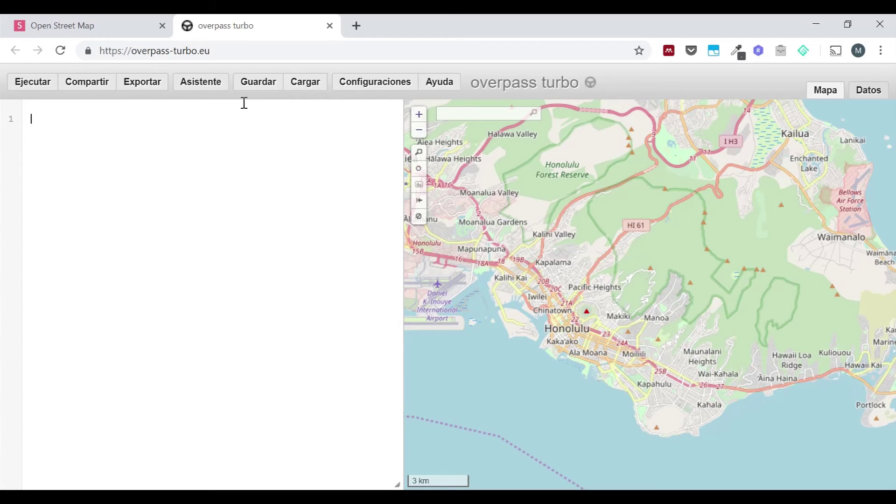
Build a query for "amenity=restaurant in Honolulu" with the query wizard, without running it
click(214, 92)
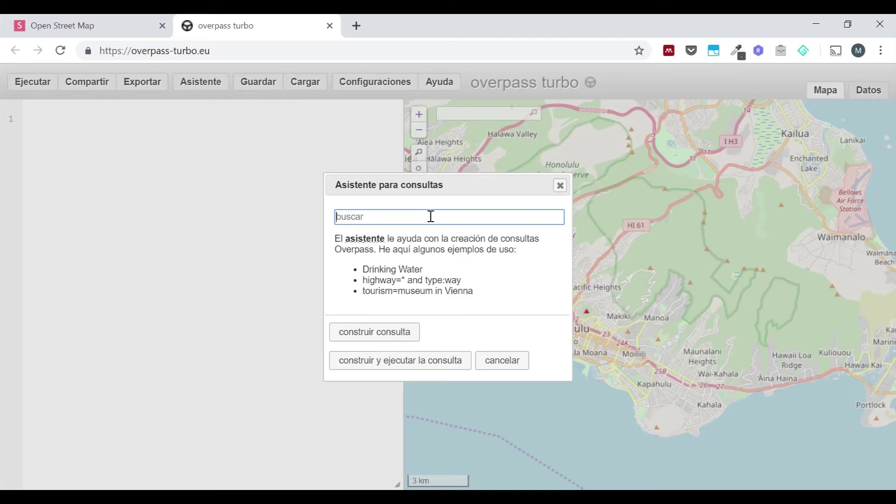
text(amenity=restaurant in H)
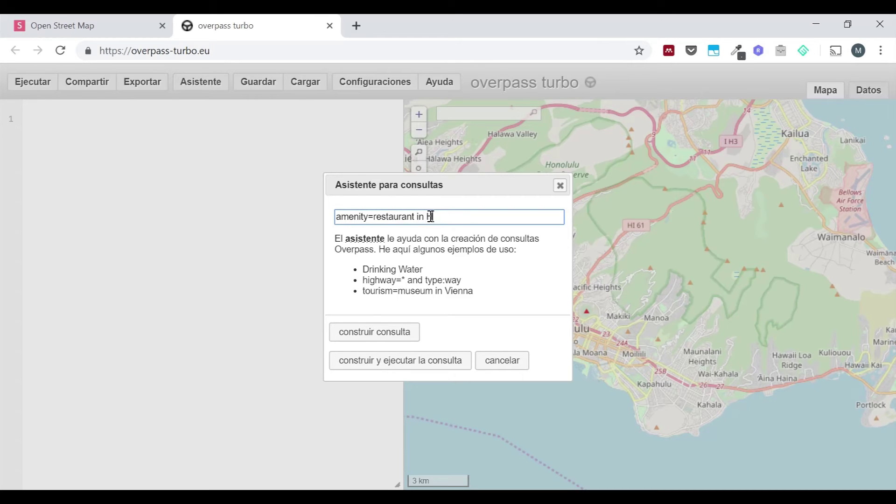
text(onolulu)
click(406, 341)
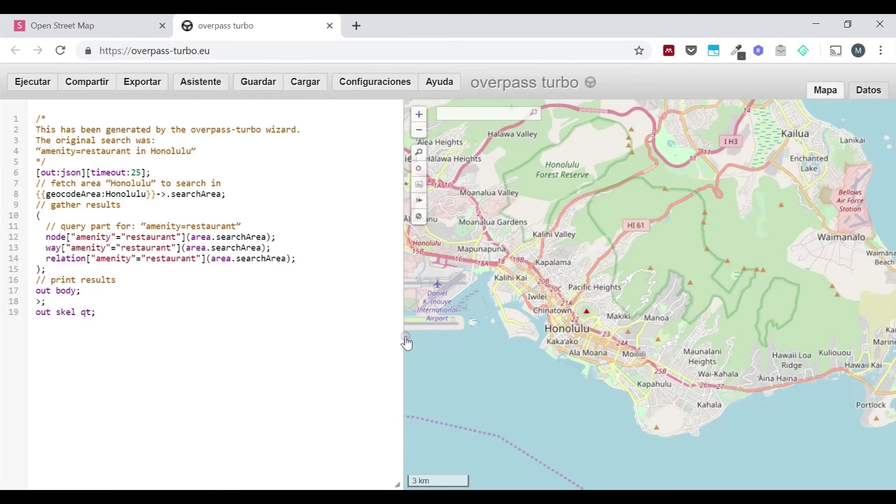
Examine the generated query's output format, Honolulu search area, and its node, way and relation lines
drag(189, 326, 2, 116)
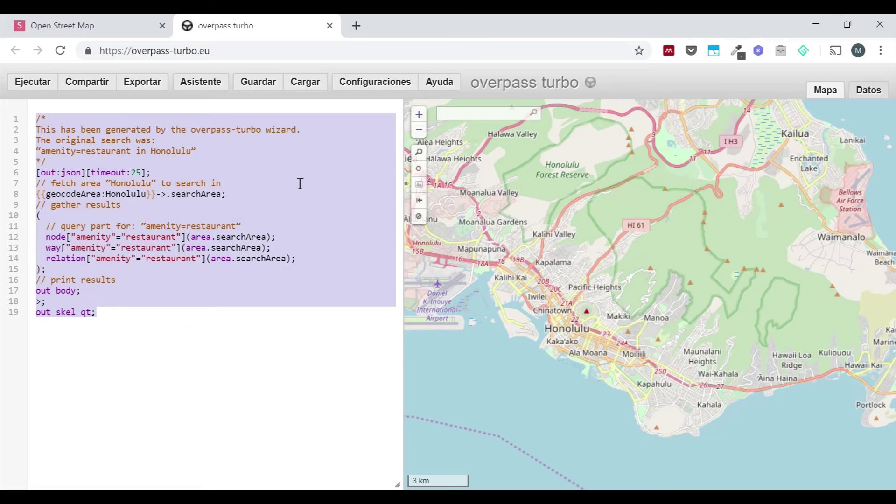
click(257, 164)
drag(38, 174, 89, 174)
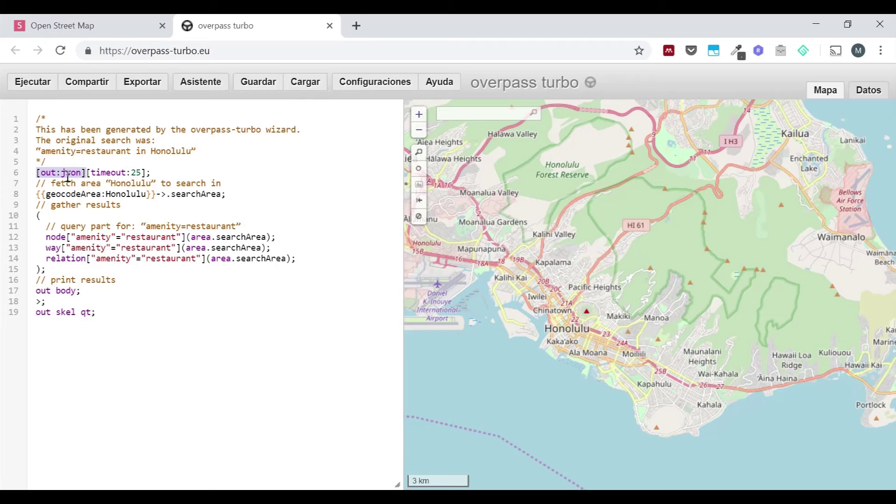
click(94, 173)
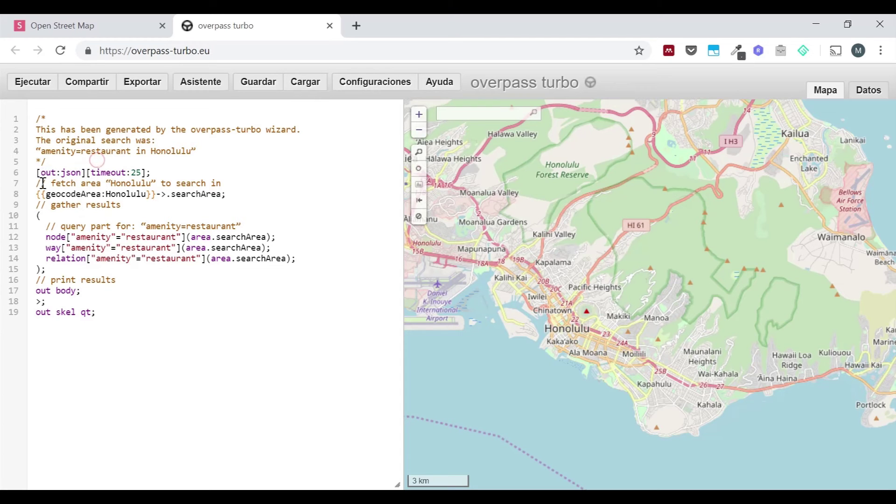
drag(34, 192, 226, 198)
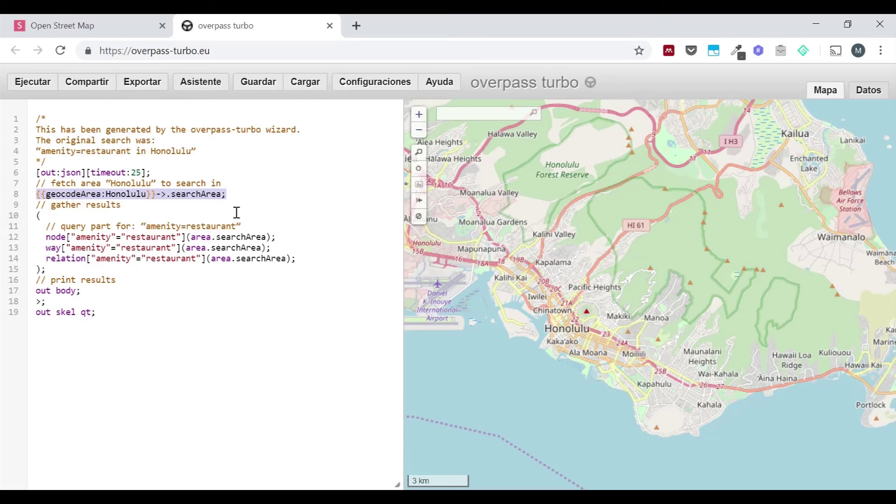
click(333, 323)
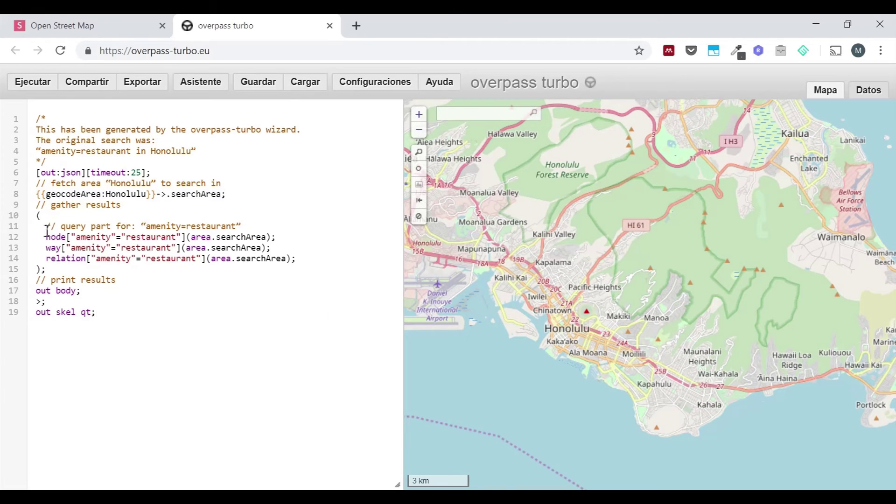
drag(61, 258, 92, 258)
click(121, 268)
drag(112, 247, 283, 237)
drag(184, 248, 238, 258)
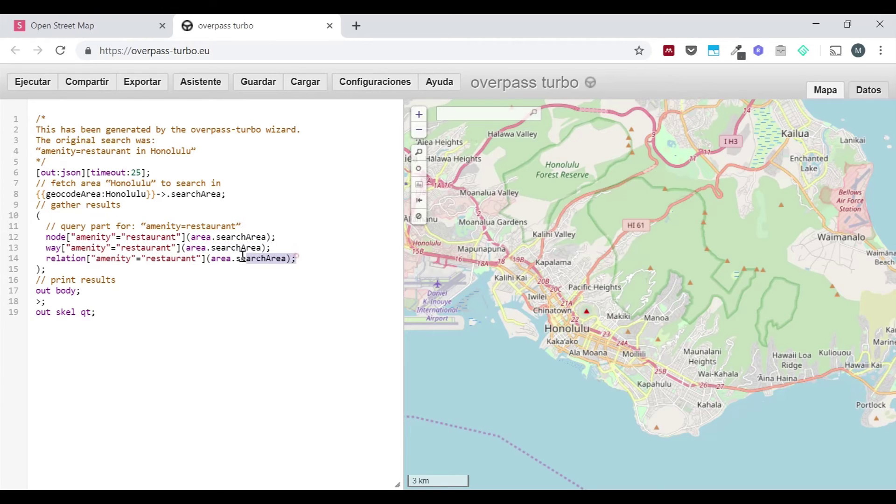
drag(238, 196, 113, 196)
click(127, 280)
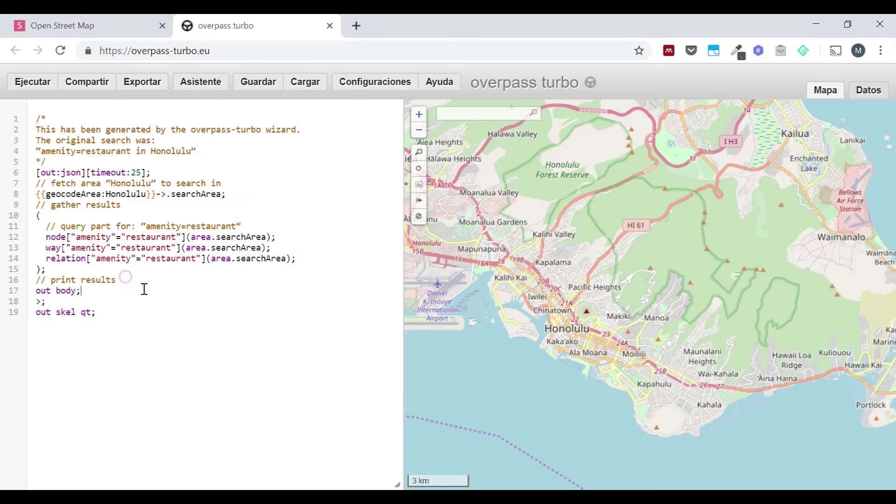
click(143, 289)
Run the Honolulu restaurant query and inspect the resulting markers on the map up close
click(29, 92)
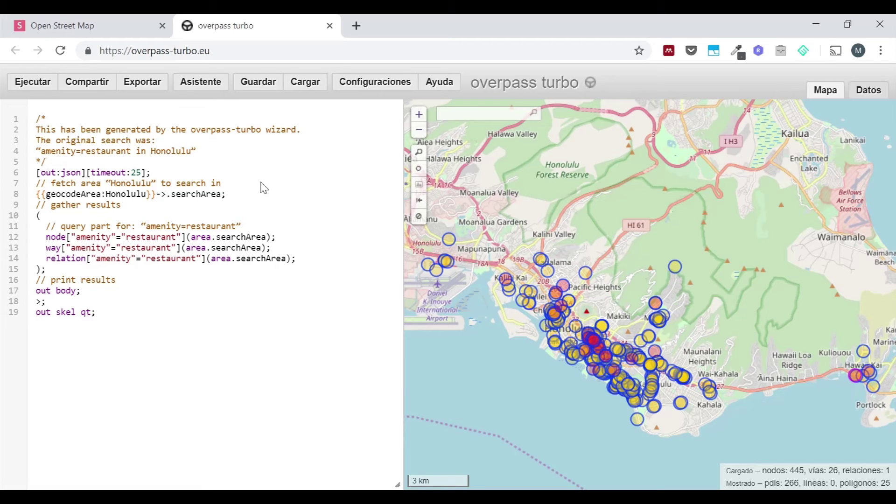
scroll(631, 363, up, 2)
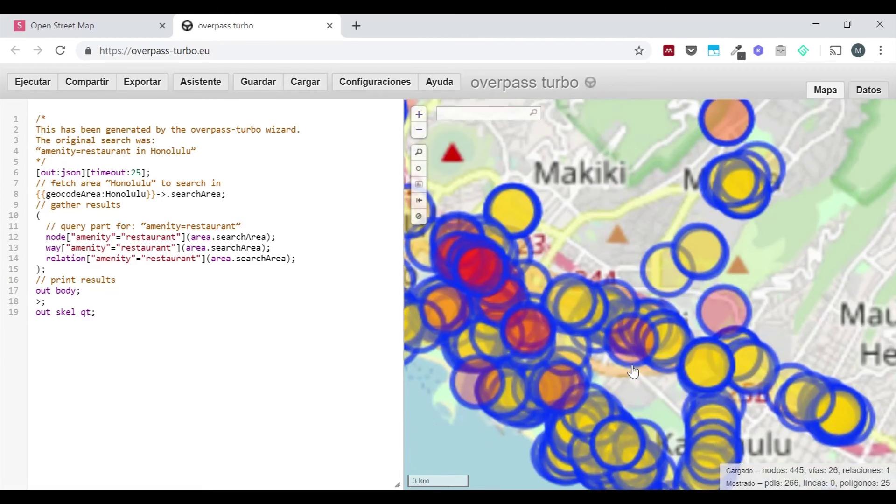
scroll(631, 363, down, 3)
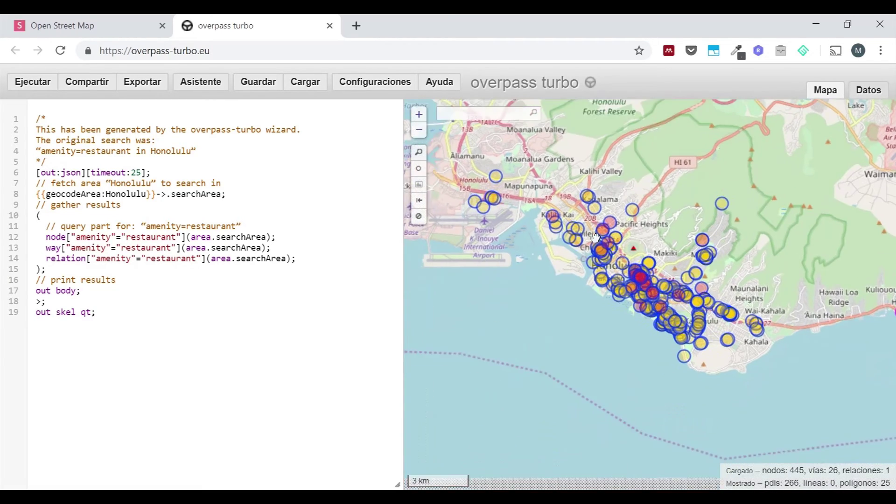
scroll(596, 238, up, 3)
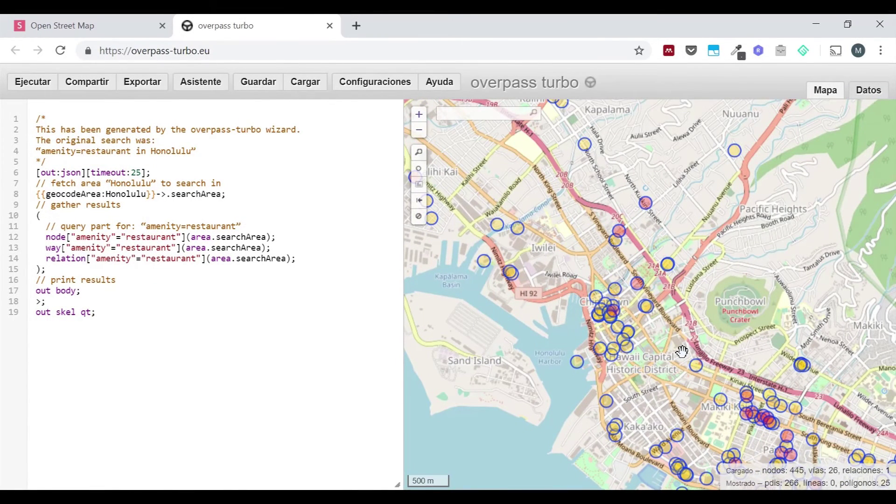
drag(763, 404, 707, 357)
drag(744, 407, 635, 290)
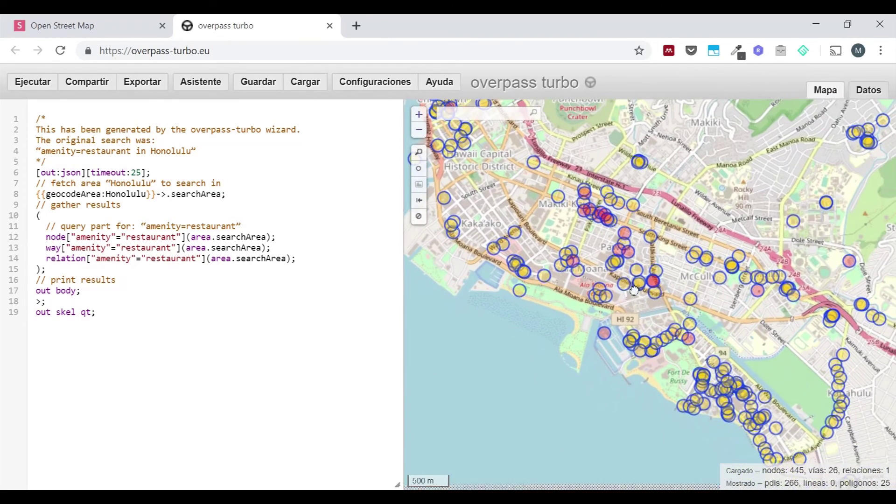
Delete the way and relation lines from the query, keeping only the node line
drag(314, 262, 37, 247)
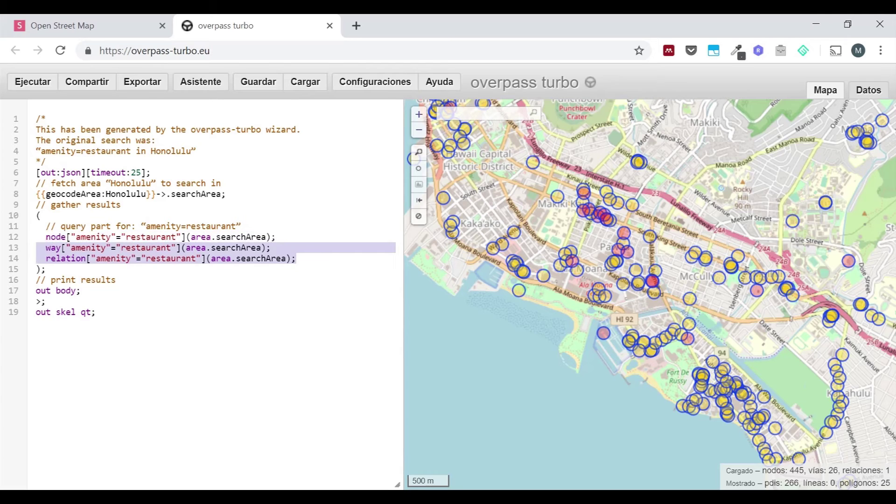
key(BackSpace)
key(BackSpace)
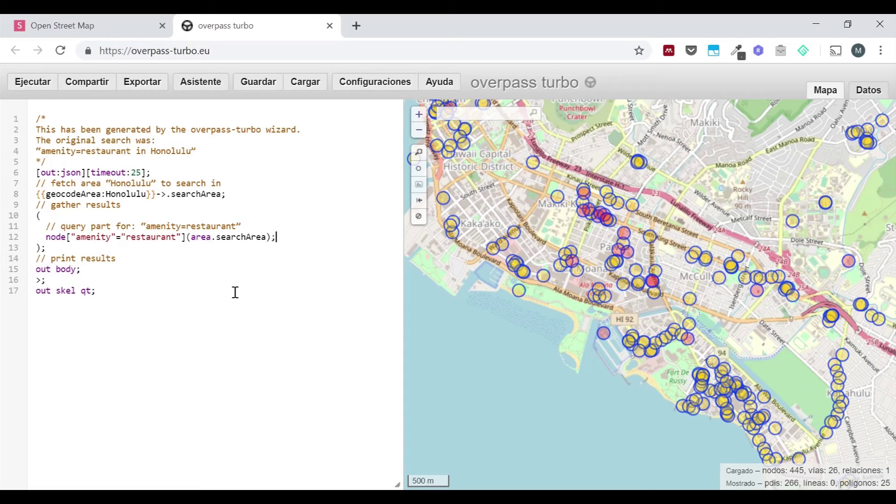
Highlight the whole shortened query, from its last line up to the opening comment, to review it
key(ctrl+a)
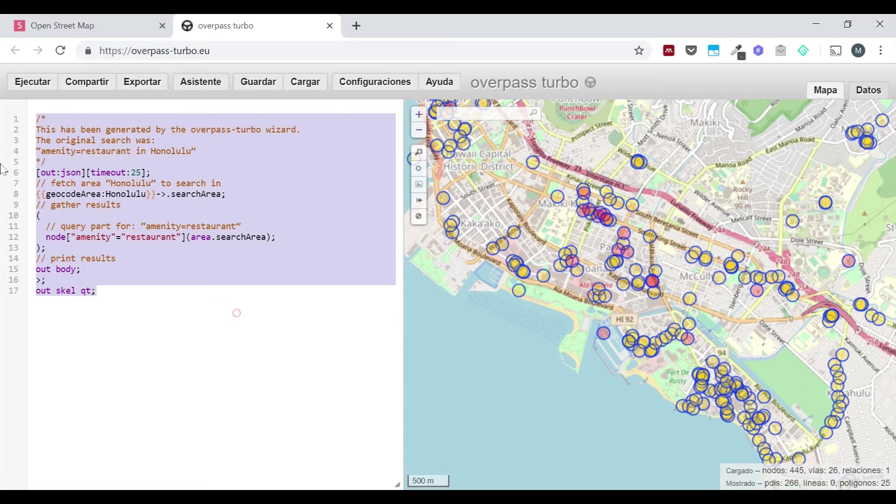
click(215, 258)
key(ctrl+a)
click(329, 331)
key(ctrl+a)
click(149, 315)
key(shift+Up)
key(shift+Up)
key(shift+Up)
key(shift+Up)
key(shift+Up)
key(shift+Up)
key(shift+Up)
key(shift+Up)
key(shift+Up)
key(shift+Up)
key(shift+Up)
key(shift+Up)
key(shift+Up)
key(shift+Up)
key(shift+Up)
key(shift+Up)
key(shift+Up)
click(151, 306)
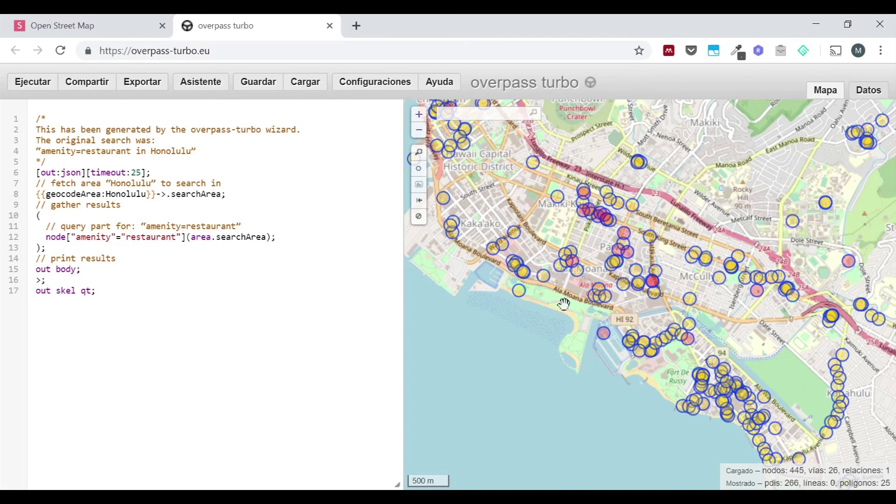
Review the export options for the data formats and for converting the query, and close the export dialog
scroll(616, 301, down, 2)
scroll(565, 294, up, 2)
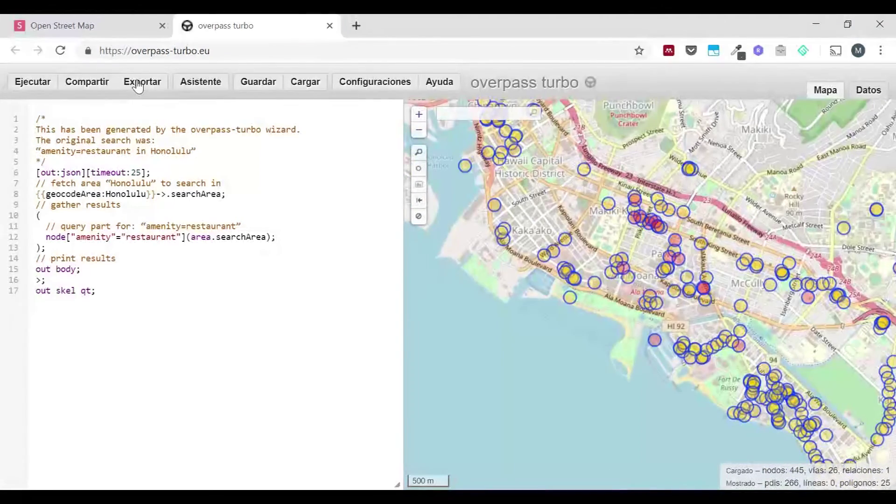
click(133, 82)
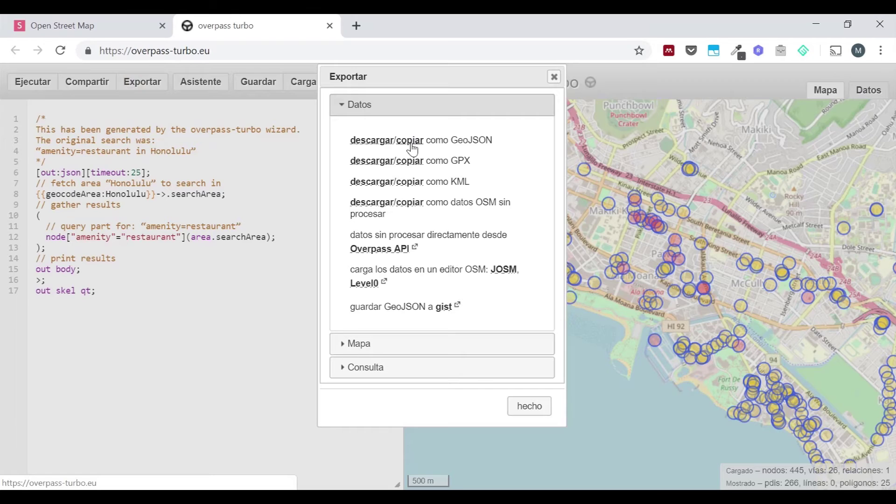
click(369, 366)
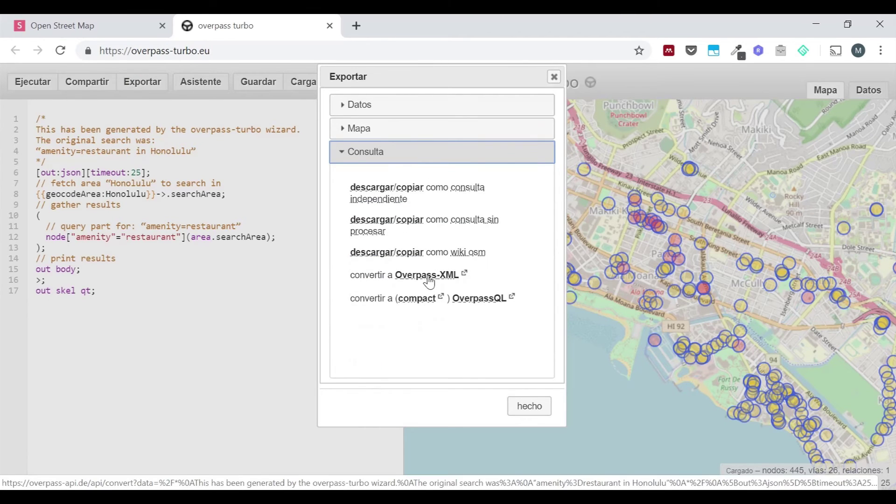
click(554, 77)
Highlight the query, display the results as data instead of a map, and briefly revisit the export options
drag(170, 291, 33, 117)
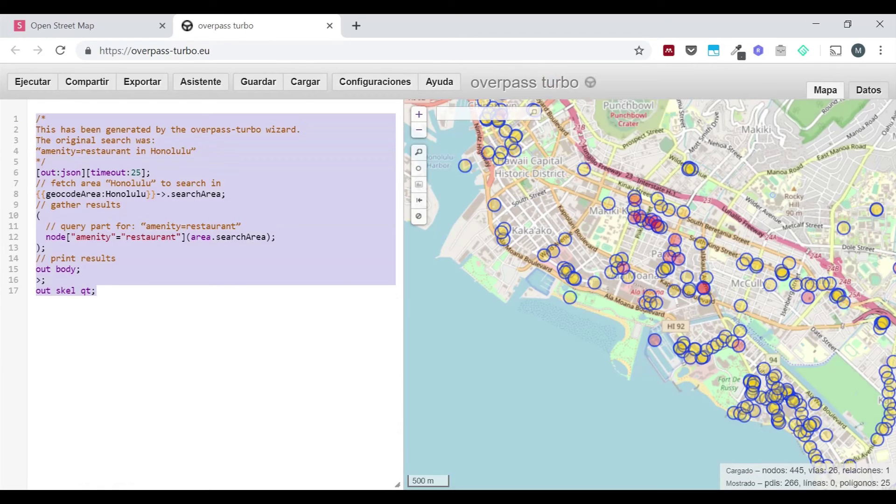
click(869, 93)
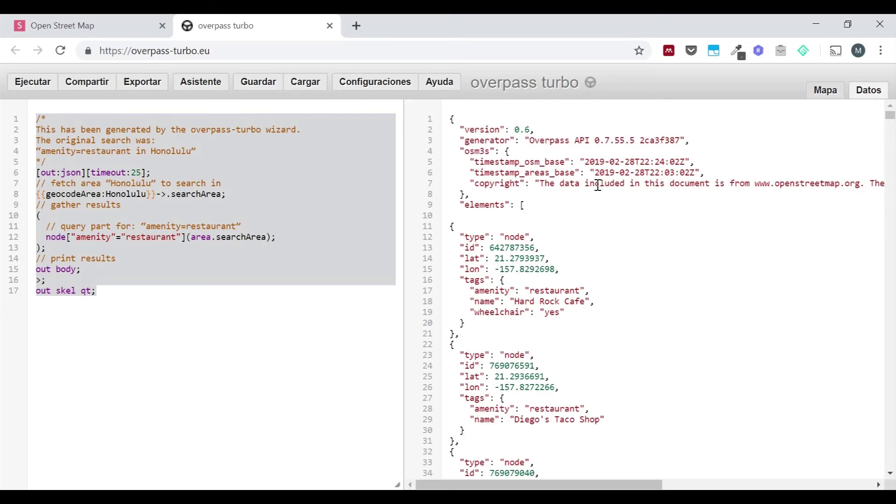
click(159, 87)
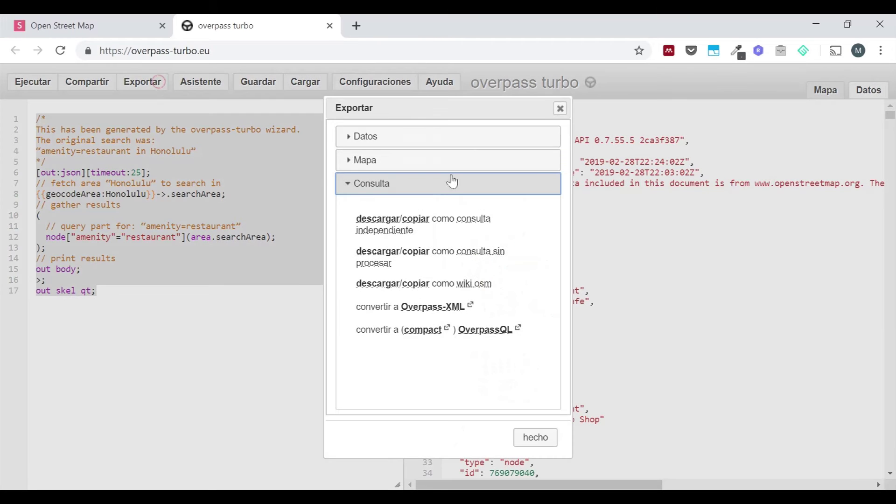
click(565, 110)
Select the entire JSON result through to its last line, and return to the beginning of the data
drag(449, 117, 528, 322)
key(ctrl+shift+End)
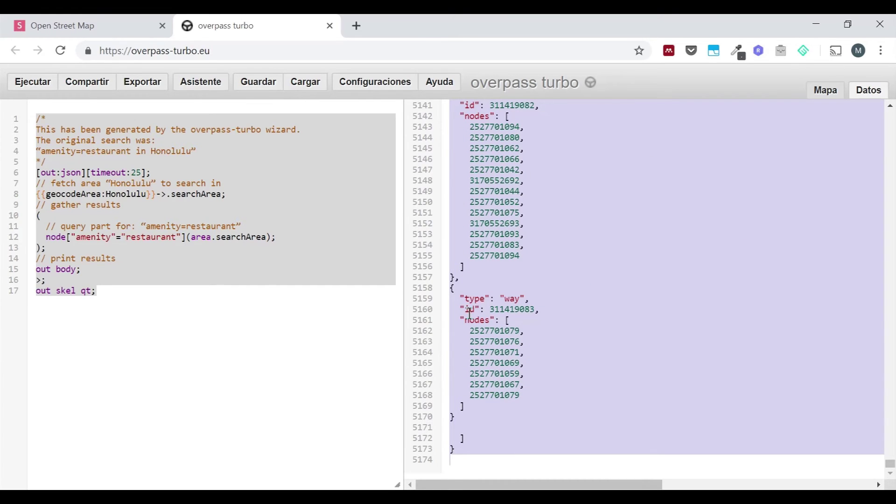
scroll(560, 250, up, 15)
click(734, 320)
drag(890, 462, 878, 120)
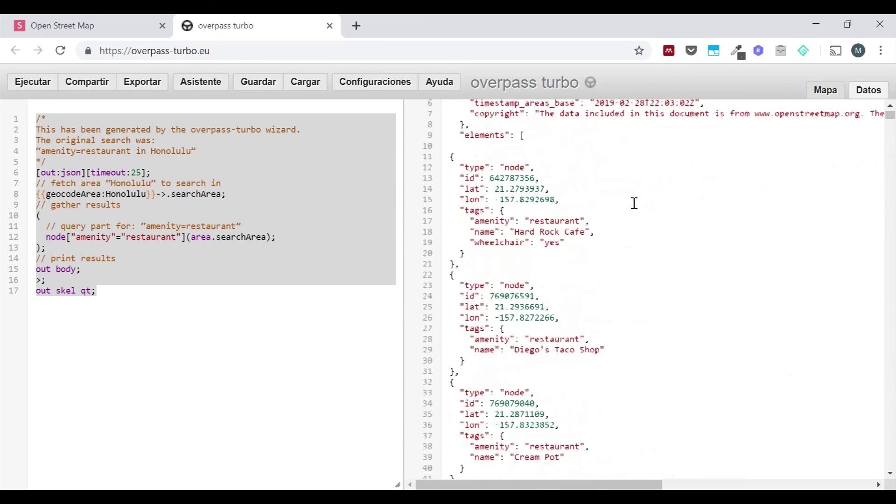
scroll(536, 196, up, 2)
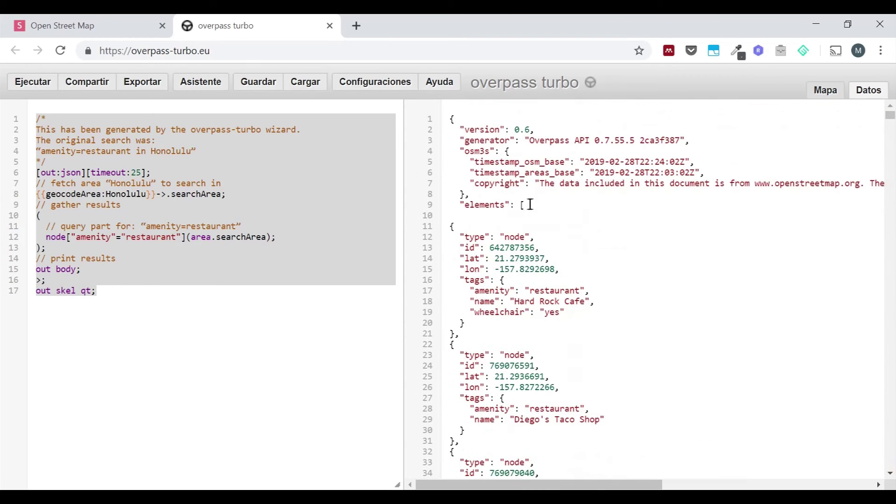
Examine the JSON elements list and the first node's id, latitude and longitude
double_click(461, 207)
click(520, 225)
drag(577, 311, 460, 267)
click(489, 248)
double_click(469, 248)
double_click(481, 259)
drag(573, 268, 440, 260)
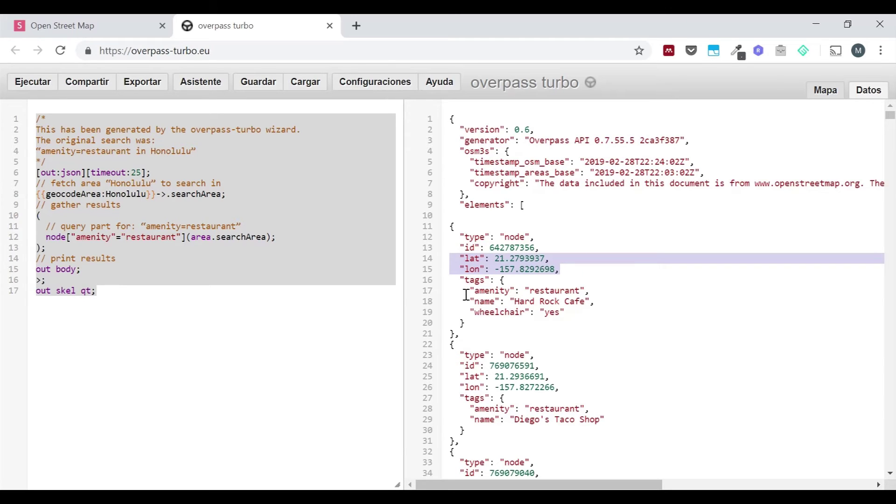
Examine the first node's tags, covering the amenity key, its restaurant value and the wheelchair key
double_click(481, 280)
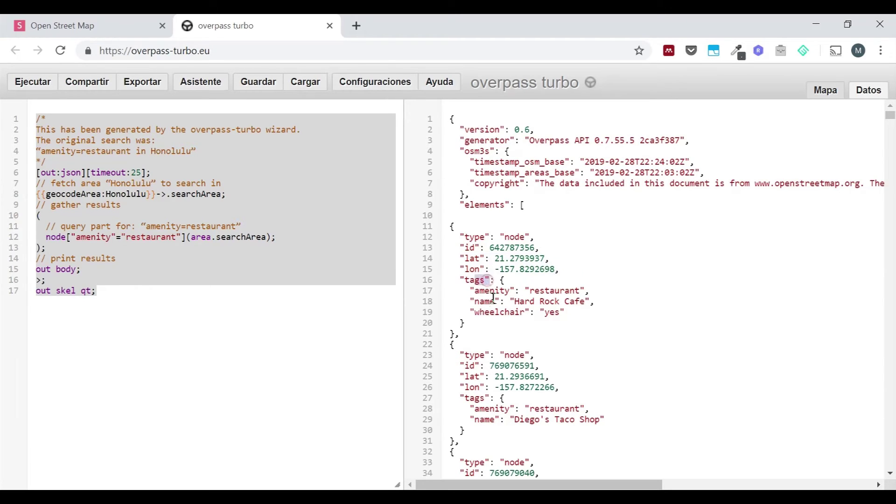
double_click(488, 290)
click(545, 312)
double_click(541, 289)
click(596, 311)
drag(472, 312, 523, 315)
click(535, 330)
drag(470, 311, 528, 311)
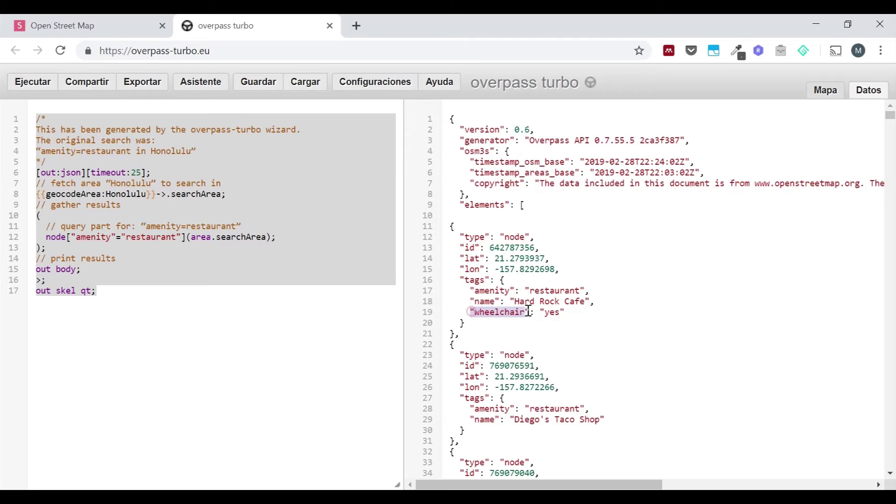
click(528, 325)
drag(470, 312, 527, 321)
drag(531, 314, 469, 312)
Browse the following restaurant nodes in the JSON data and compare which tags each one carries
scroll(484, 338, down, 2)
click(535, 270)
scroll(522, 322, down, 2)
mouse_move(525, 279)
mouse_down()
mouse_move(462, 280)
mouse_move(515, 280)
mouse_up()
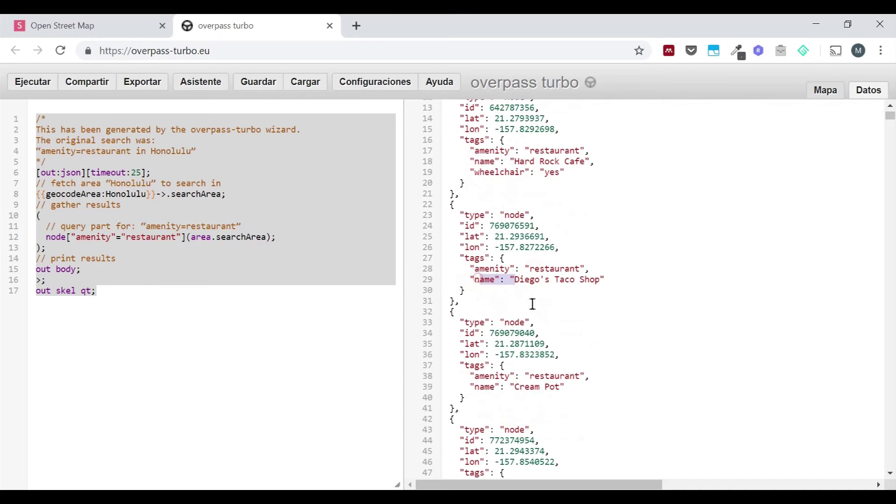
click(532, 304)
scroll(534, 308, down, 9)
scroll(540, 319, down, 15)
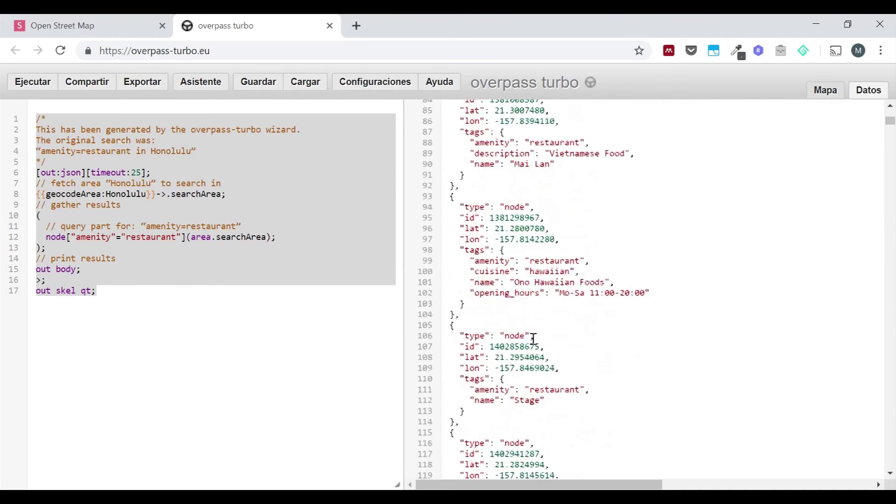
scroll(534, 339, down, 4)
triple_click(470, 156)
click(531, 182)
scroll(536, 247, down, 20)
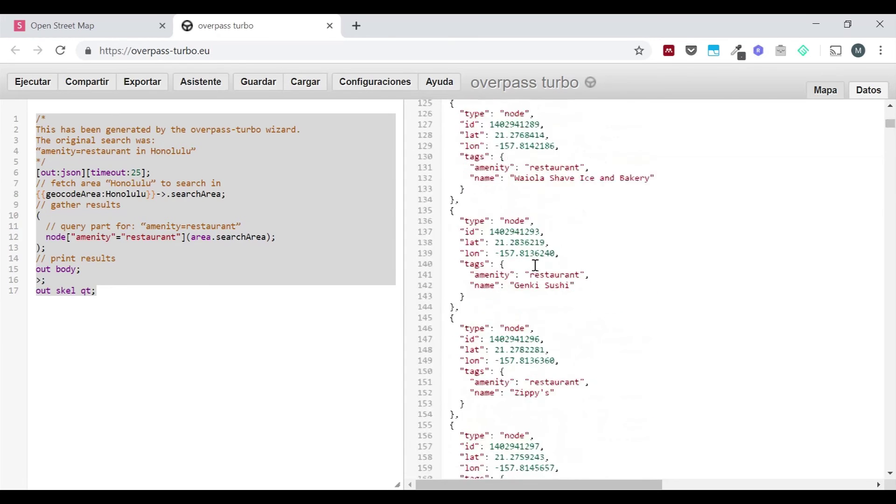
scroll(535, 265, down, 6)
scroll(535, 263, up, 20)
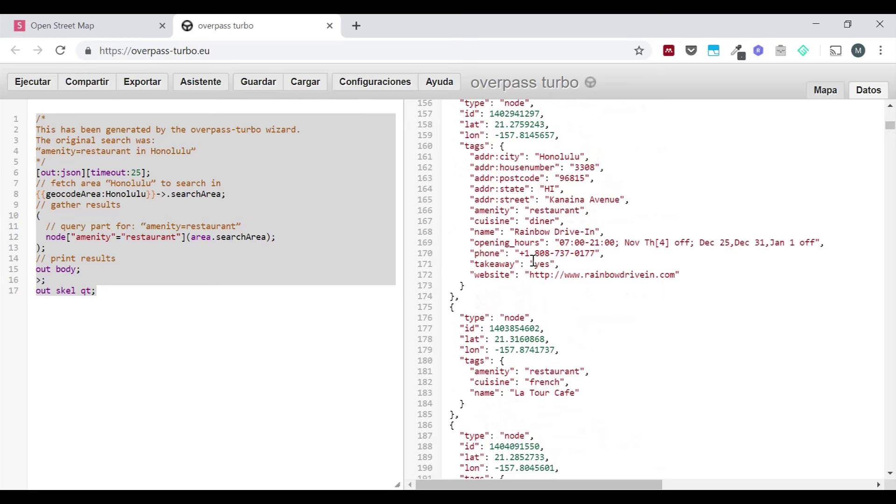
Return to the start of the JSON data, close the overpass turbo page and advance the presentation to the Demo 4 slide
scroll(533, 261, up, 20)
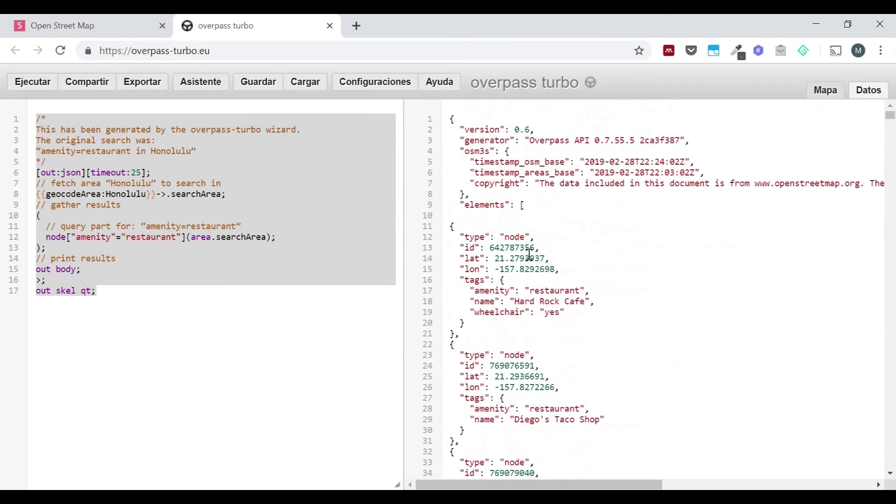
click(235, 279)
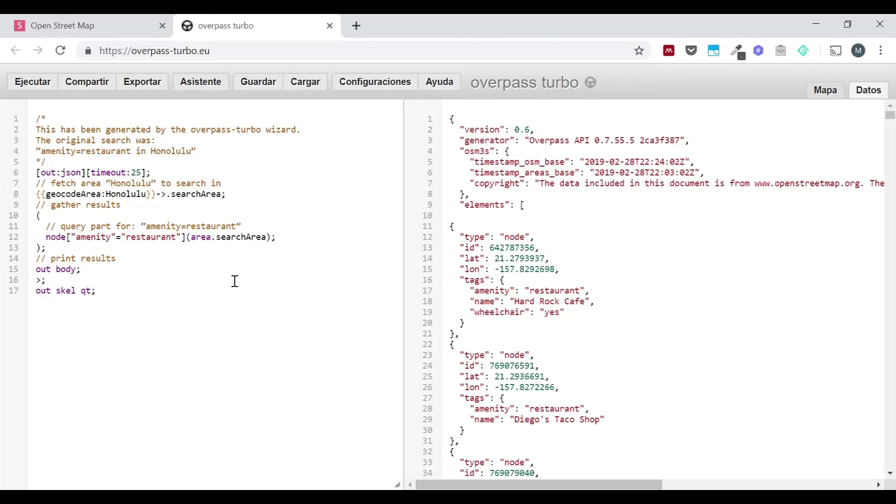
click(329, 26)
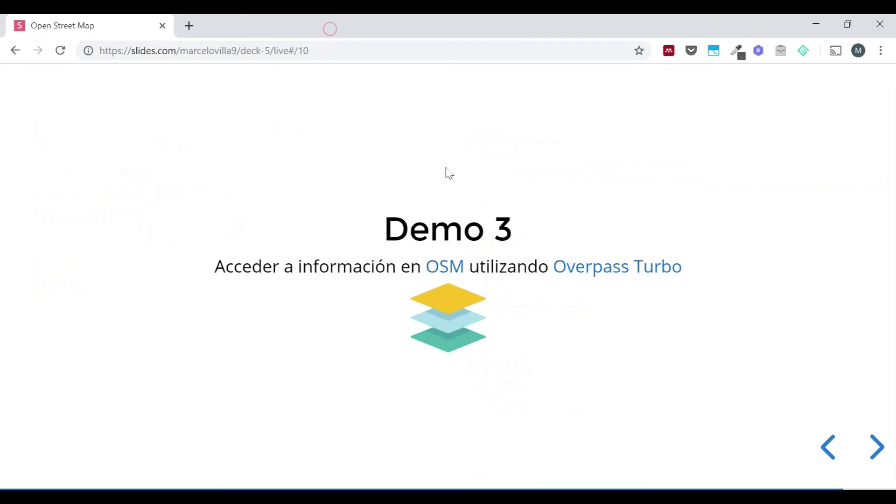
key(Right)
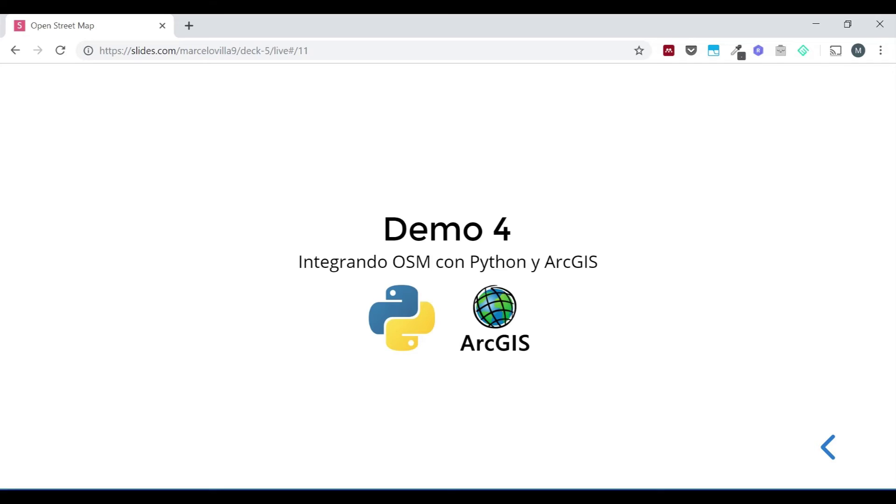
Switch to the ArcGIS Pro Python Command Prompt and start the notebook server with jupyter notebook
key(super)
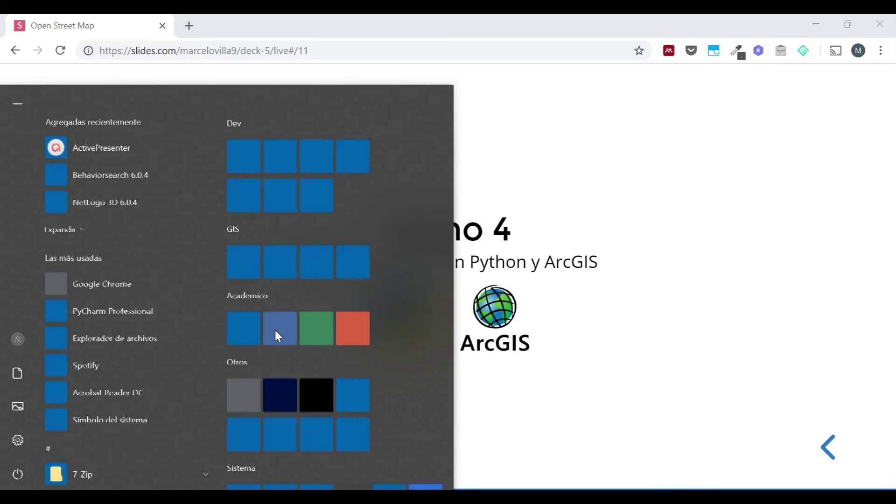
click(353, 147)
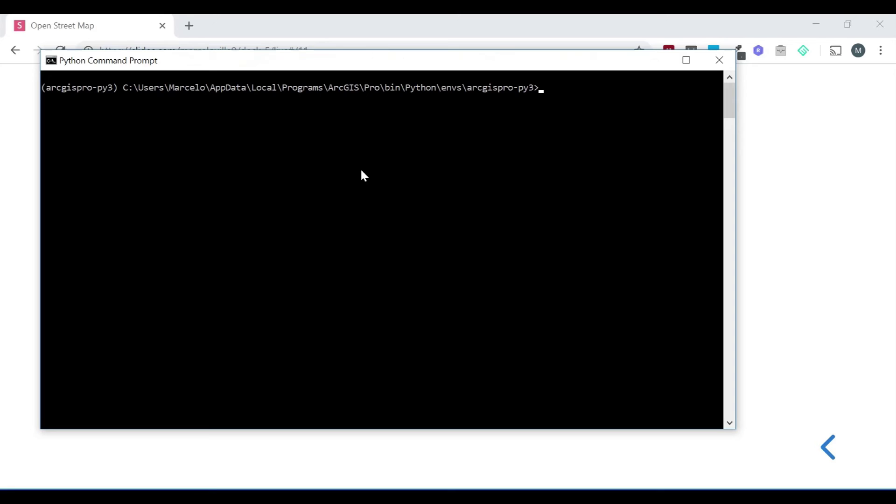
text(jupyter notebook)
key(Return)
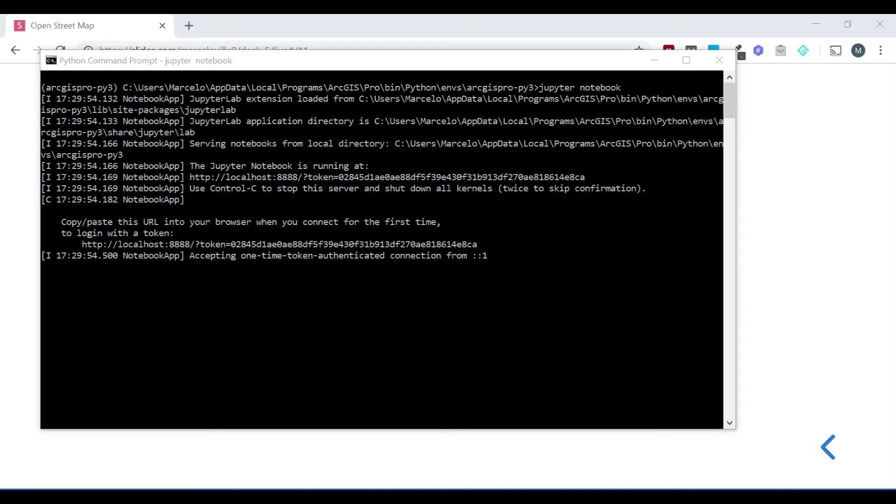
Create a new Python 3 notebook from the Jupyter home page
drag(124, 23, 279, 42)
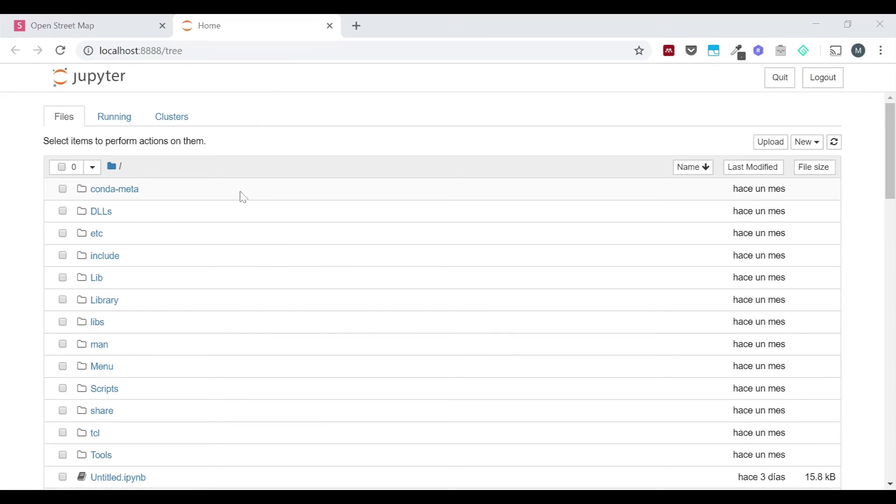
click(805, 142)
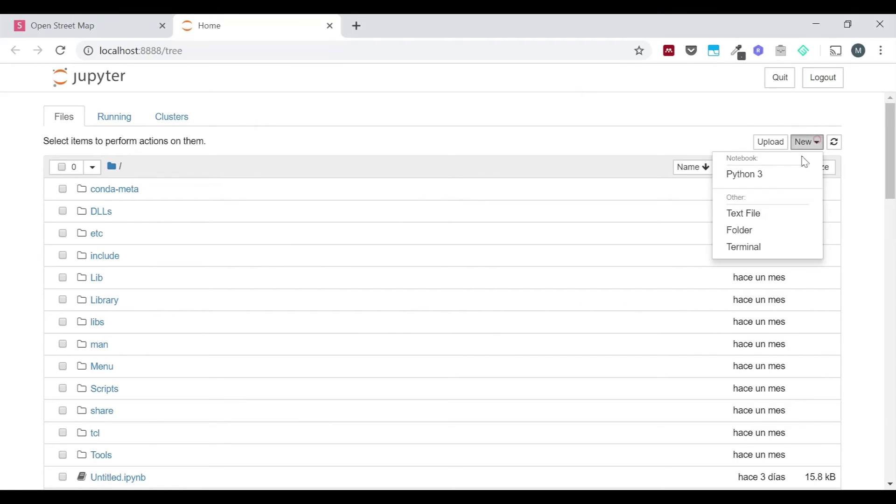
click(784, 174)
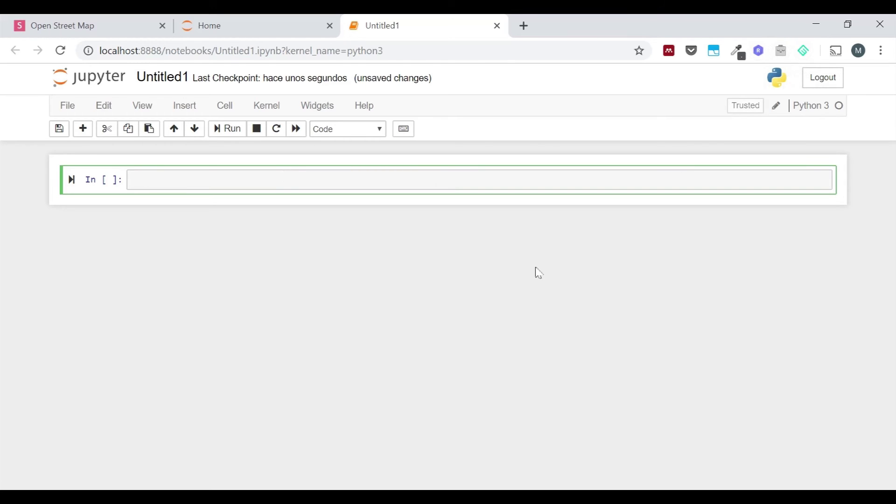
Write import requests in the first cell and add import arcgis on the line above it
text(import requests)
key(Home)
key(Return)
key(Up)
text(import arcgis)
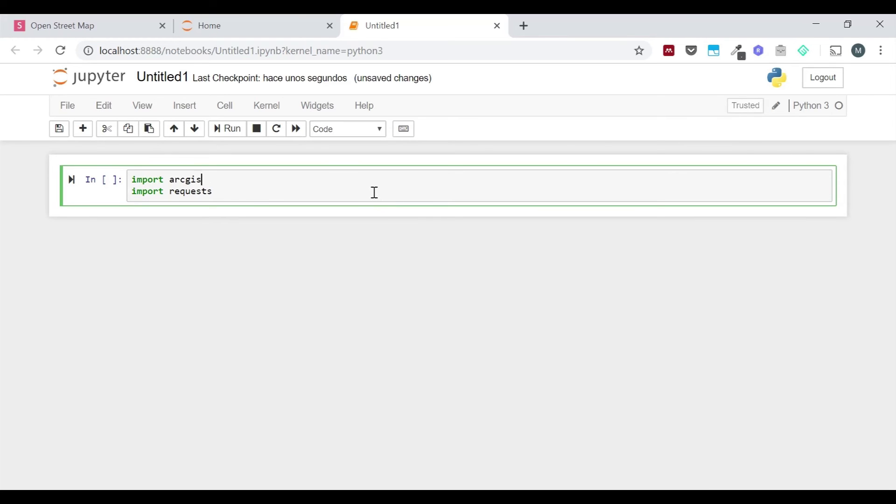
Add from pandas.io.json import json_normalize as a line above the arcgis import
key(Home)
key(Return)
key(Up)
text(from)
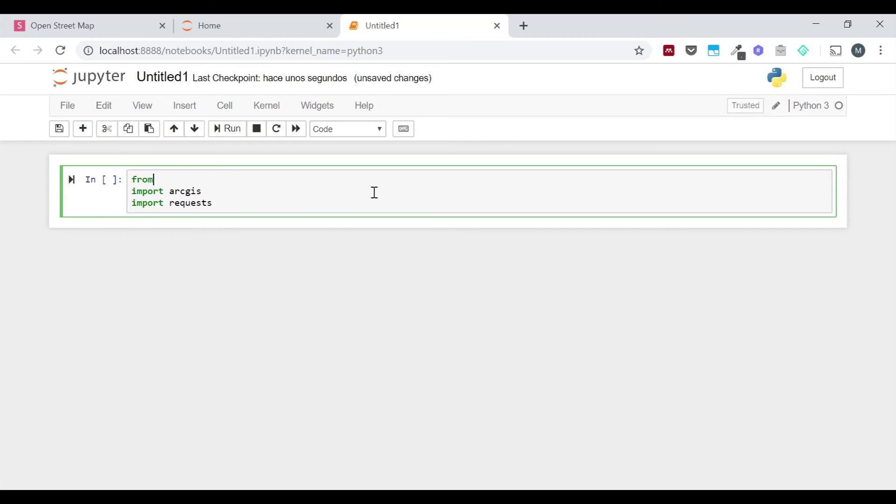
text( pandas.io.json import json_nomraliz)
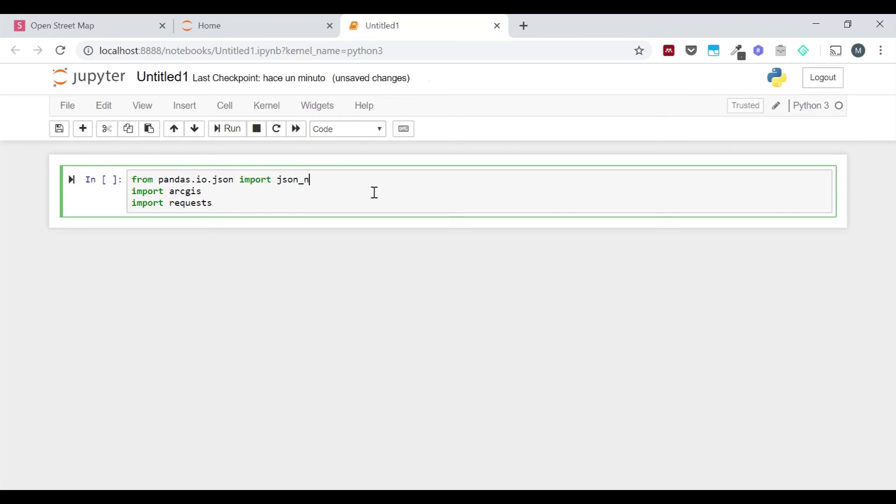
key(BackSpace)
key(BackSpace)
key(BackSpace)
key(BackSpace)
key(BackSpace)
key(BackSpace)
text(rmalize)
Add import os at the start of the cell, separated by a blank line from the other imports, and run the cell
click(358, 202)
click(131, 180)
key(Return)
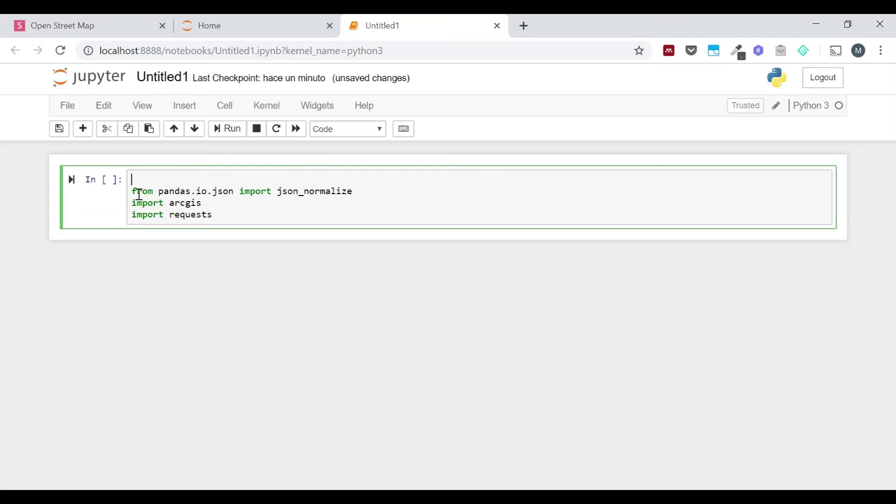
key(Return)
key(Up)
text(import os)
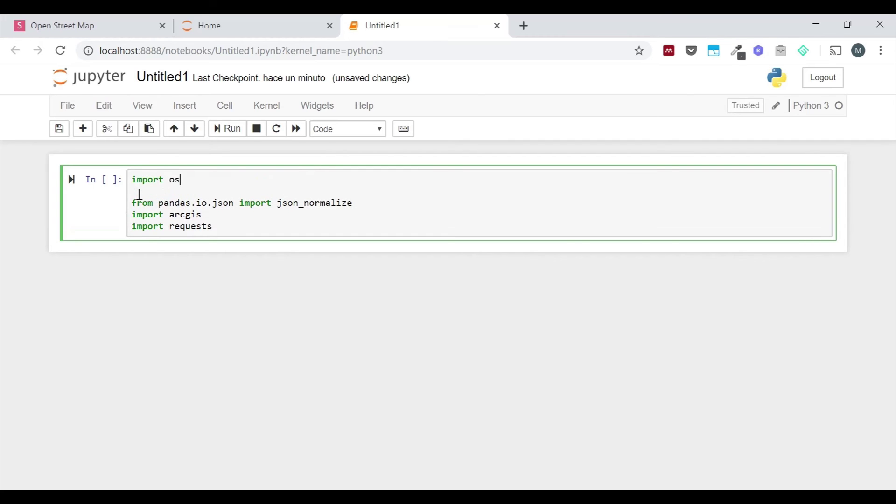
key(ctrl+Return)
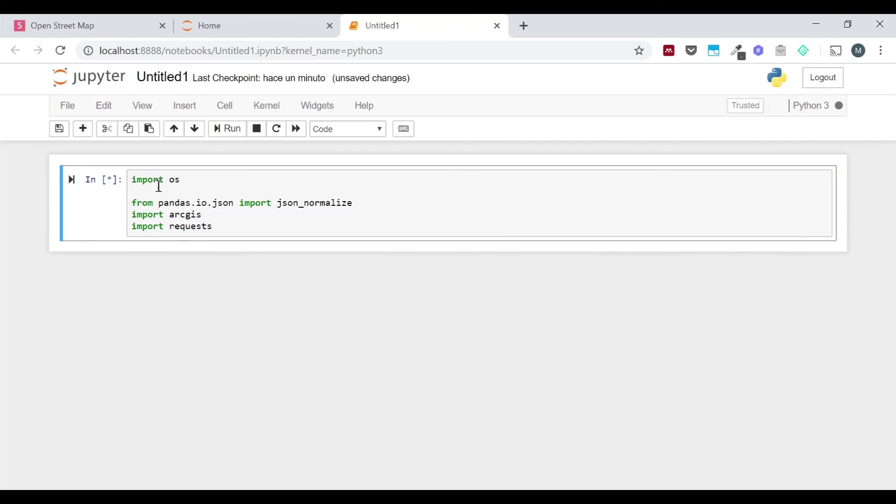
Highlight the os import and the three third-party imports, and run the cell again, moving on to a new cell
triple_click(205, 181)
click(257, 226)
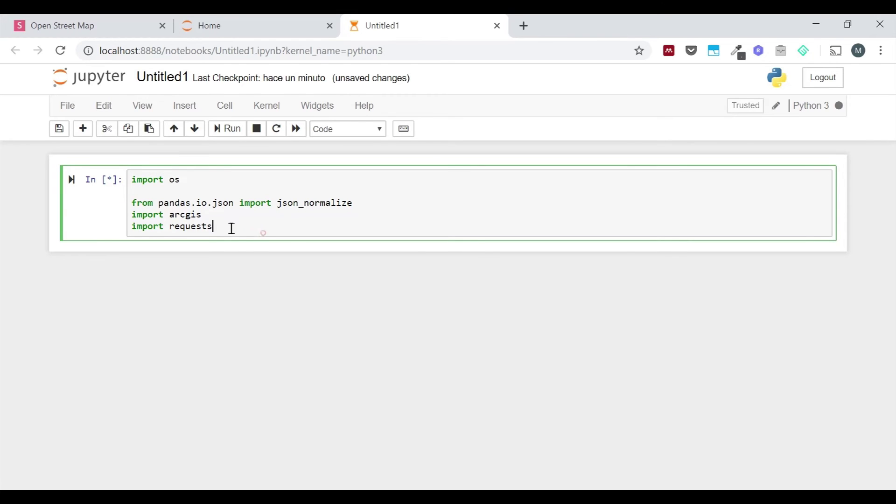
key(shift+Up)
key(shift+Up)
key(shift+Home)
click(280, 215)
key(shift+Return)
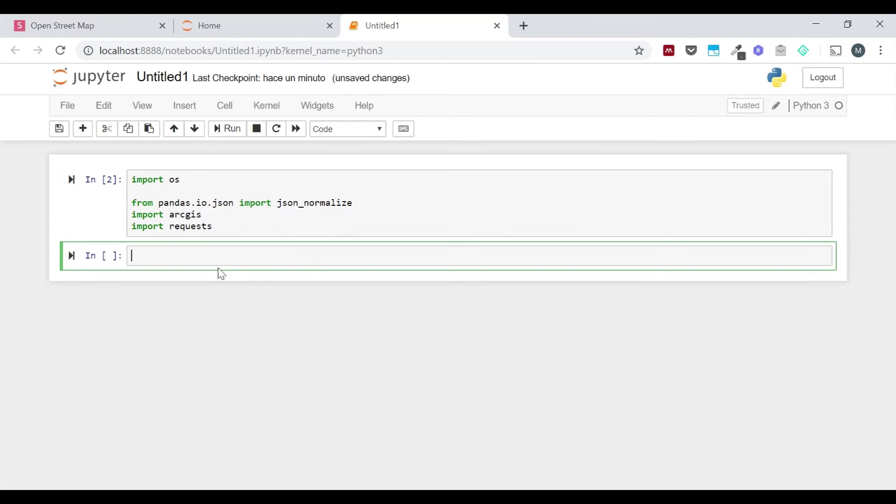
Begin a url string assignment in the new cell, and open the Overpass API/FAQ wiki page through a search for "overpass api interpreter"
text(url = ')
click(531, 32)
text(overpass)
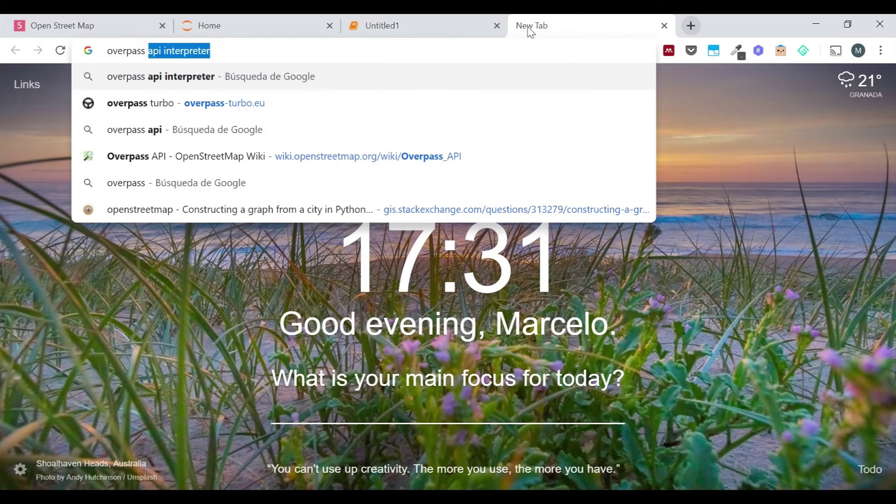
key(Return)
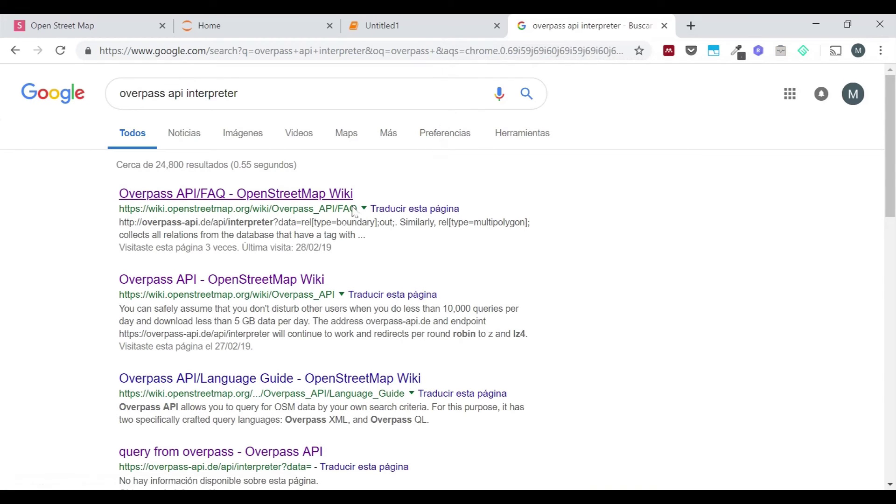
click(325, 206)
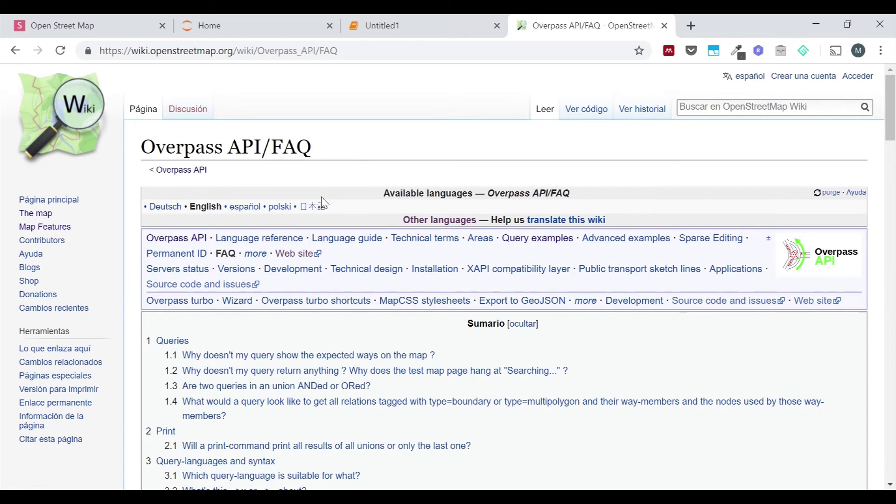
scroll(381, 176, down, 2)
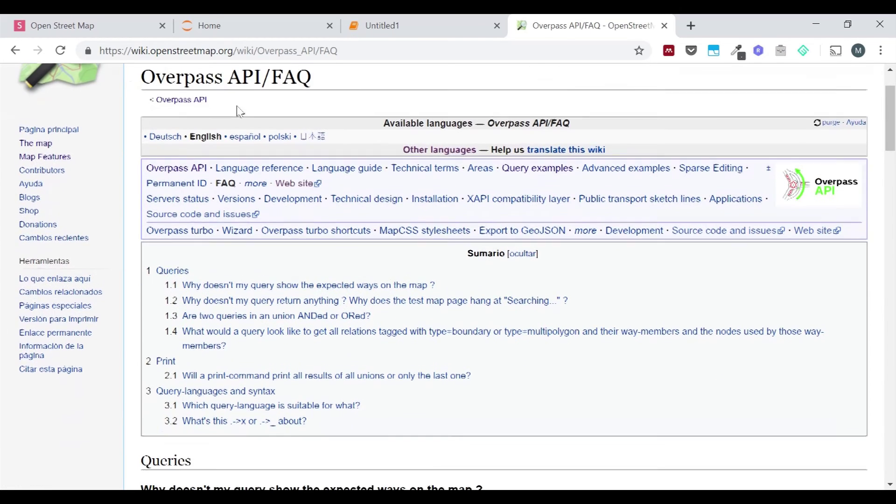
scroll(247, 131, down, 10)
scroll(247, 130, down, 4)
scroll(257, 289, up, 2)
drag(242, 368, 150, 247)
scroll(256, 281, down, 3)
drag(282, 309, 198, 305)
scroll(224, 293, down, 2)
drag(277, 329, 197, 329)
scroll(280, 280, down, 6)
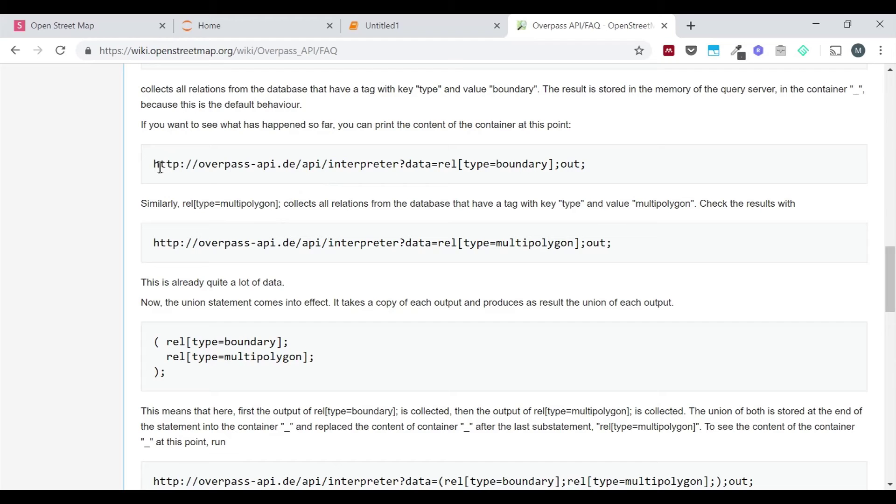
drag(156, 164, 402, 164)
key(ctrl+c)
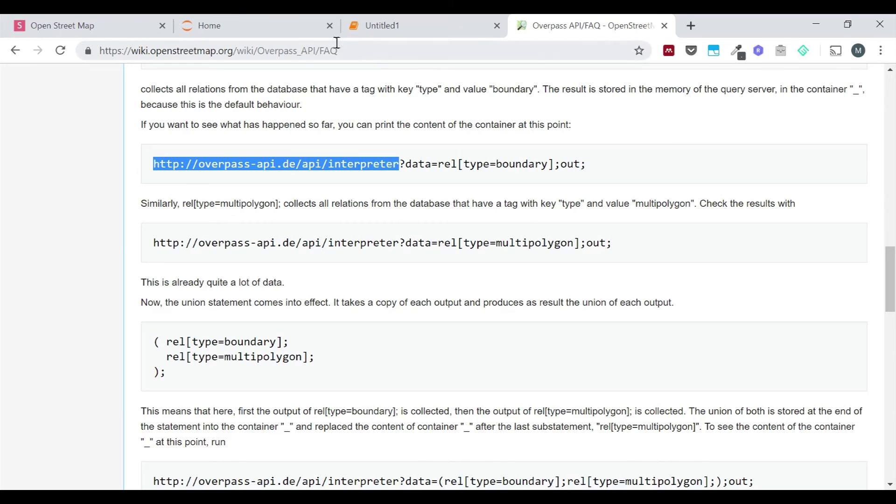
Paste the copied interpreter address into the notebook's url string and start a new line below it
click(400, 28)
click(168, 255)
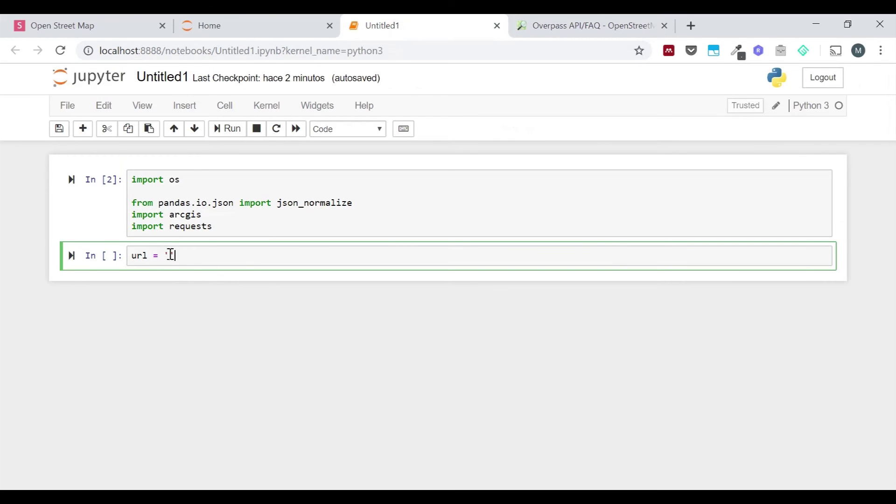
key(ctrl+v)
click(394, 256)
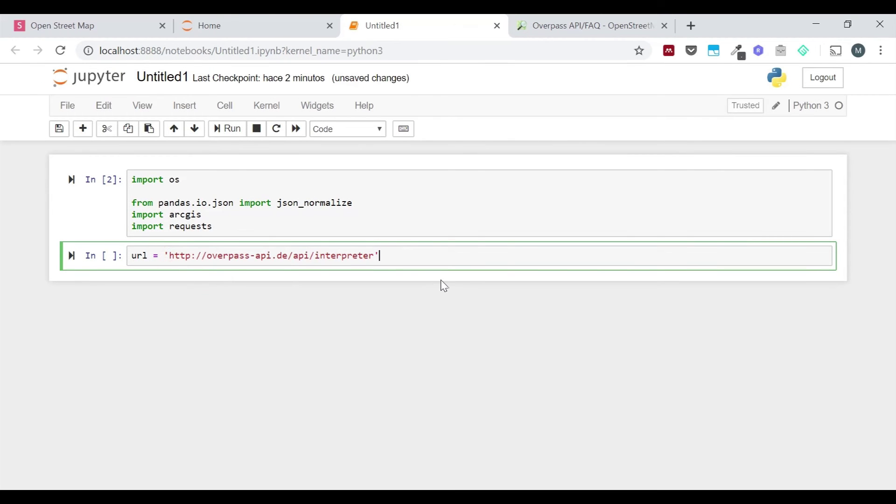
key(Return)
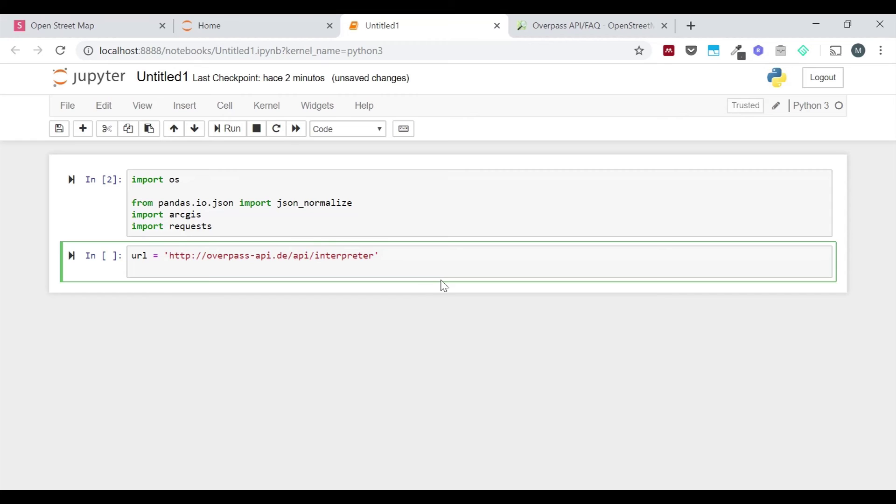
Add bbox = () below the url variable, and open bboxfinder.com in a new browser tab
text(bbox = ())
click(436, 268)
click(691, 22)
text(bbo)
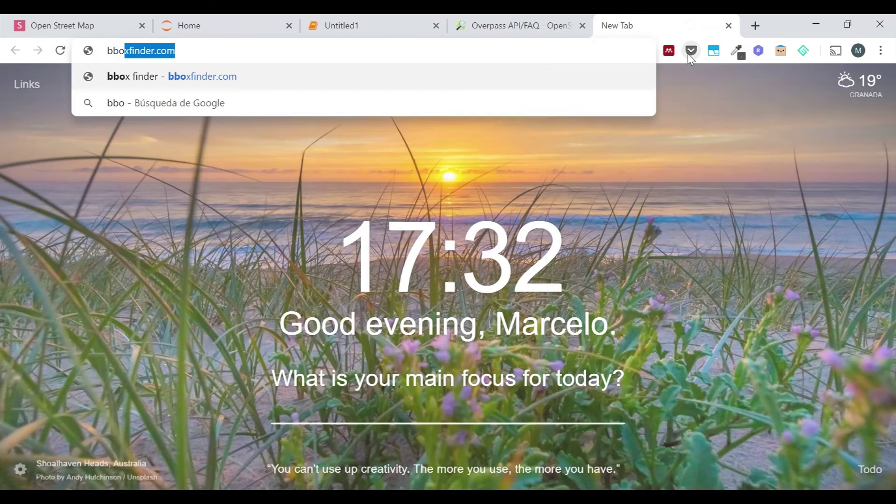
key(Return)
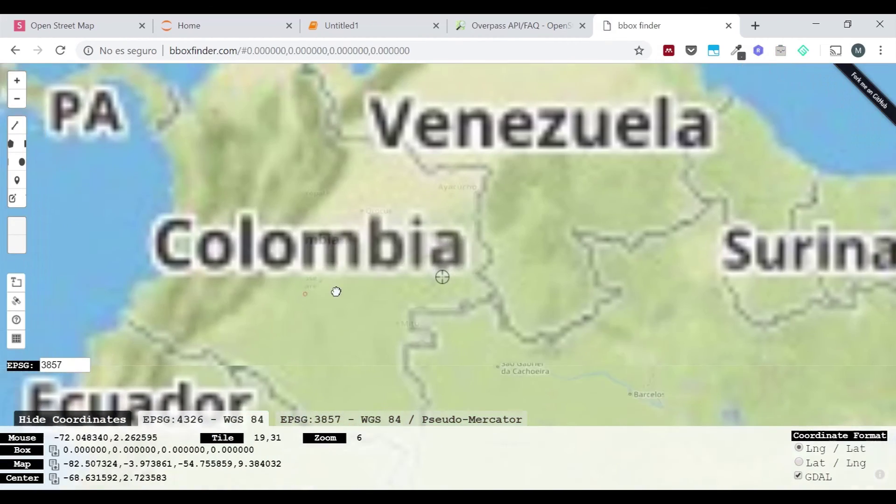
Draw a rectangle around Bogotá on the map, from about -74.25, 4.54 to about -73.92, 4.80
drag(336, 292, 464, 246)
scroll(435, 202, up, 2)
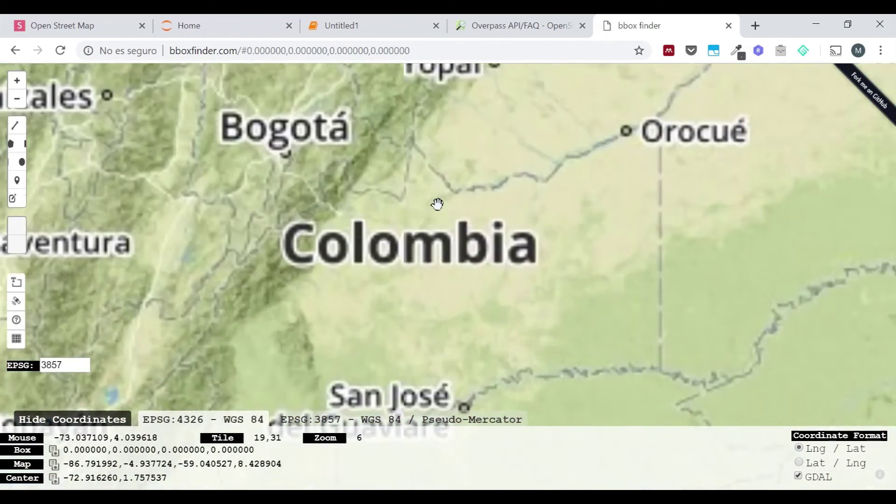
scroll(342, 169, up, 3)
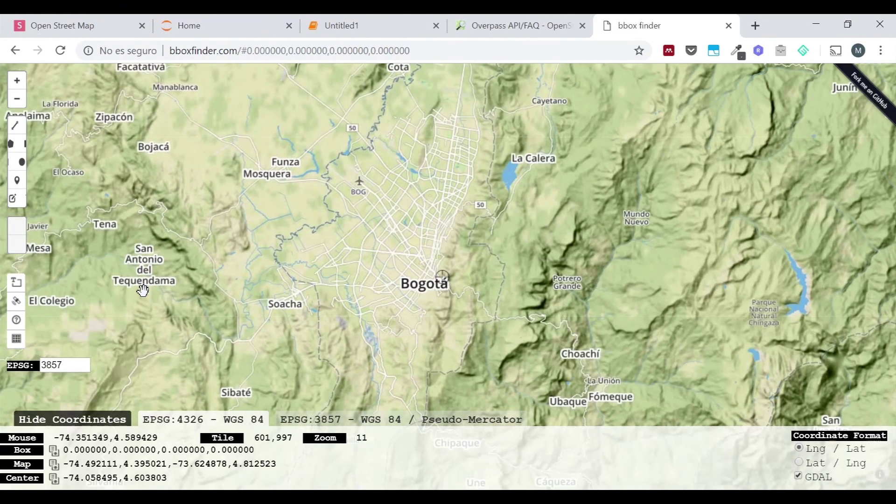
click(18, 162)
mouse_move(245, 340)
mouse_down()
mouse_move(310, 201)
mouse_move(552, 88)
mouse_move(587, 81)
mouse_up()
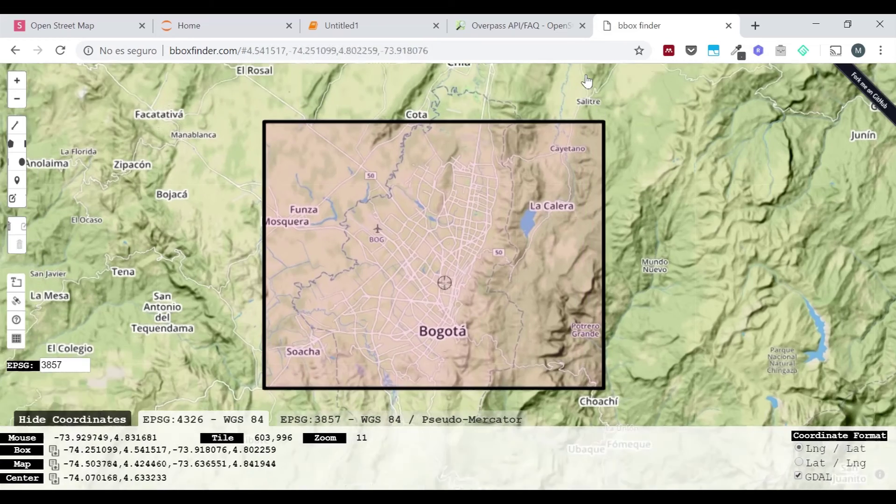
Copy the drawn box's coordinates and paste them between the bbox parentheses in the Untitled1 notebook
drag(63, 449, 286, 455)
key(ctrl+c)
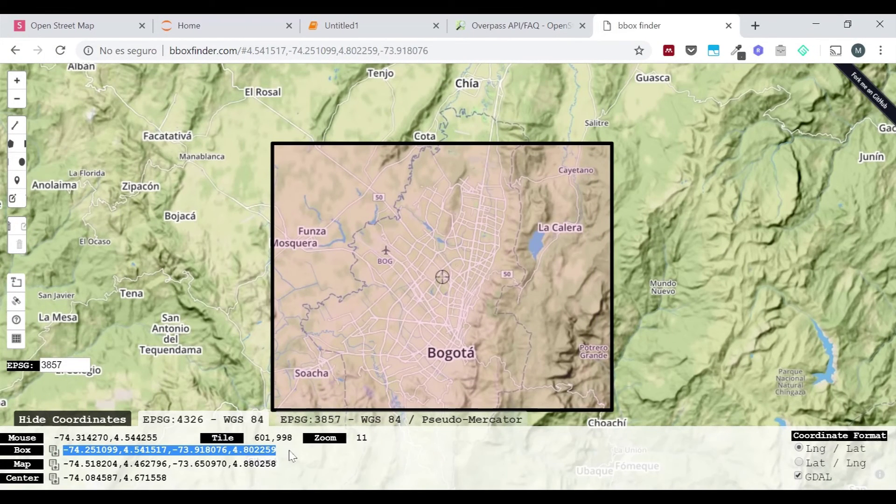
click(329, 25)
click(174, 268)
key(ctrl+v)
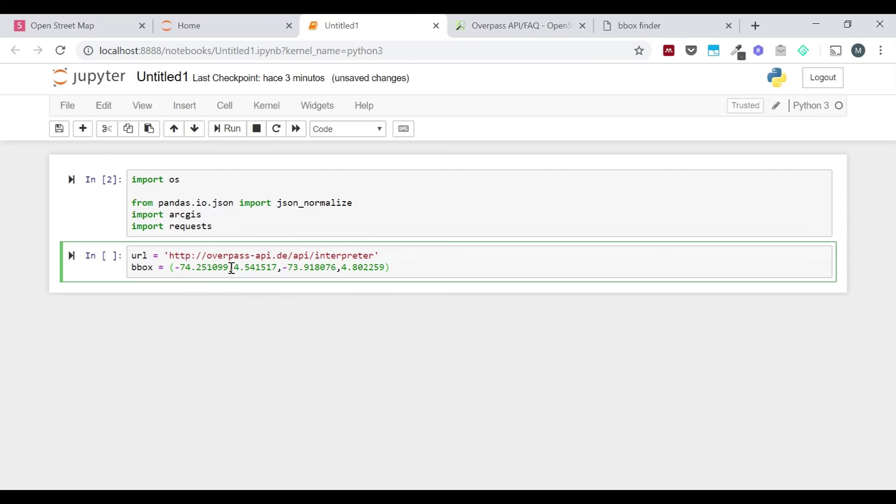
Reorder the first bbox coordinate pair in the notebook so it reads 4.541517, -74.251099
drag(230, 268, 180, 270)
key(ctrl+c)
key(BackSpace)
key(Delete)
click(225, 269)
key(ctrl+v)
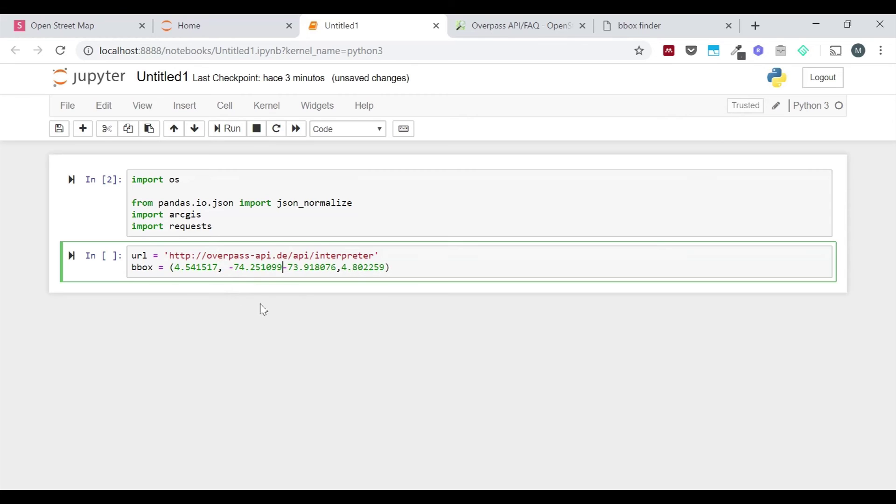
text(,)
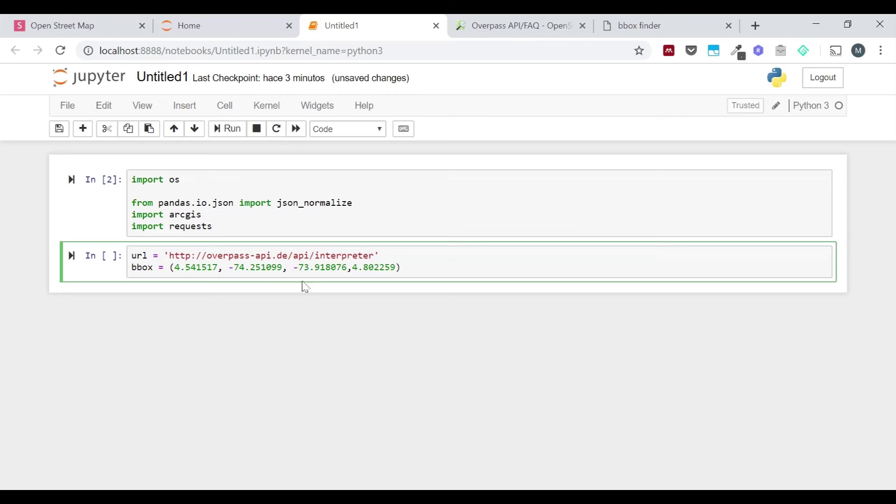
Swap the second bbox coordinate pair to 4.802259, -73.918076, with commas separating all values
drag(353, 268, 396, 268)
key(ctrl+x)
click(289, 268)
key(ctrl+v)
click(288, 267)
click(398, 269)
key(BackSpace)
key(Left)
key(Left)
key(Left)
key(Left)
key(Left)
key(Left)
key(Left)
key(Left)
key(Left)
key(Left)
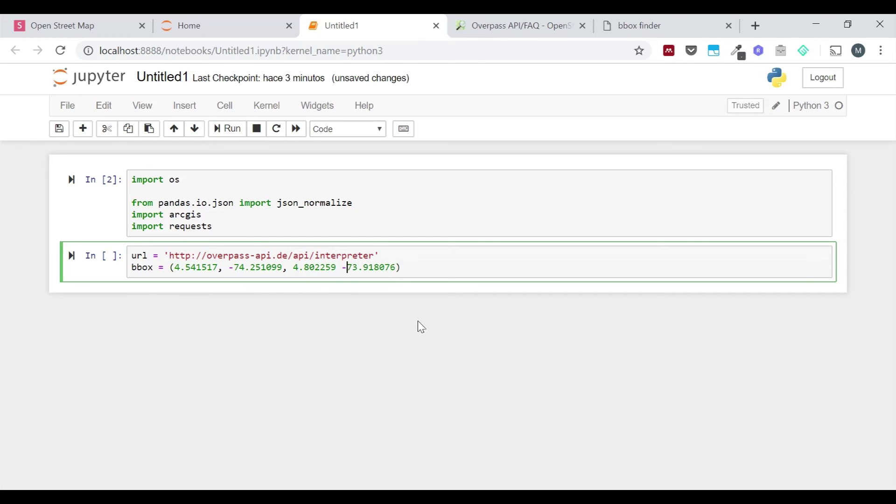
text(,)
key(BackSpace)
key(BackSpace)
text(,)
Below bbox, define query as a triple-quoted f-string whose first indented line is [out:json];
click(443, 265)
key(Return)
text(query )
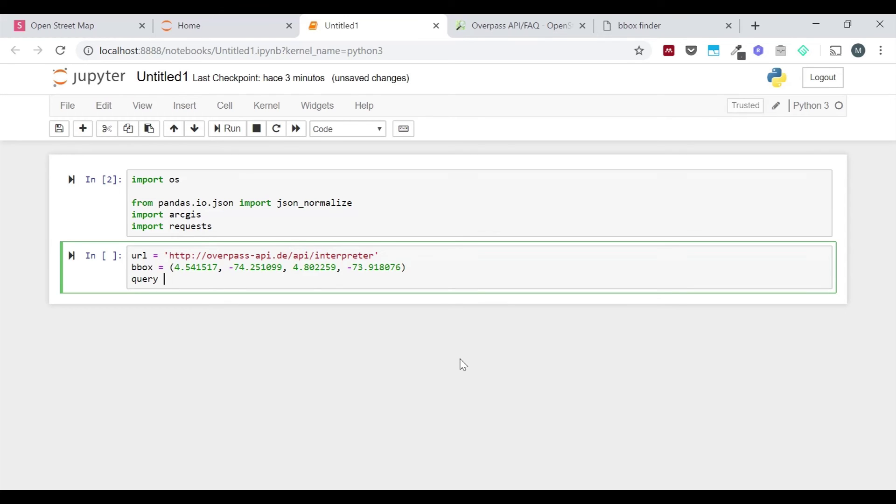
text(= f"""")
key(Return)
key(Return)
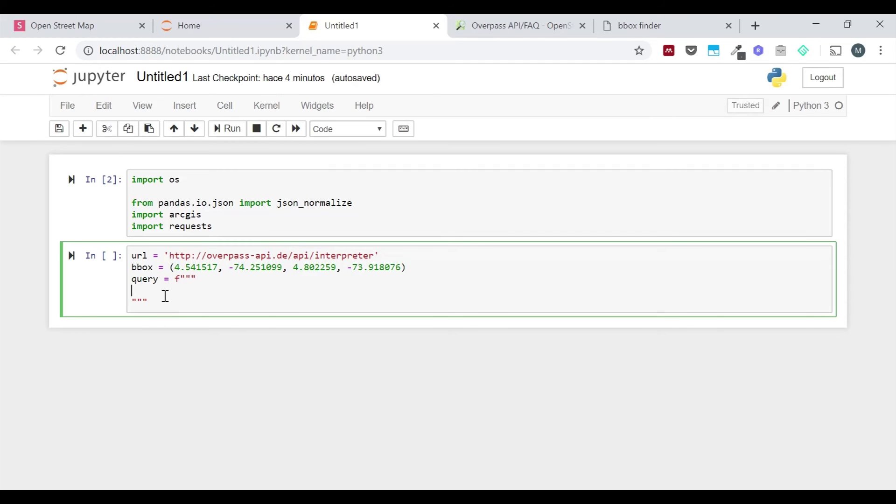
key(Tab)
text([out:json];)
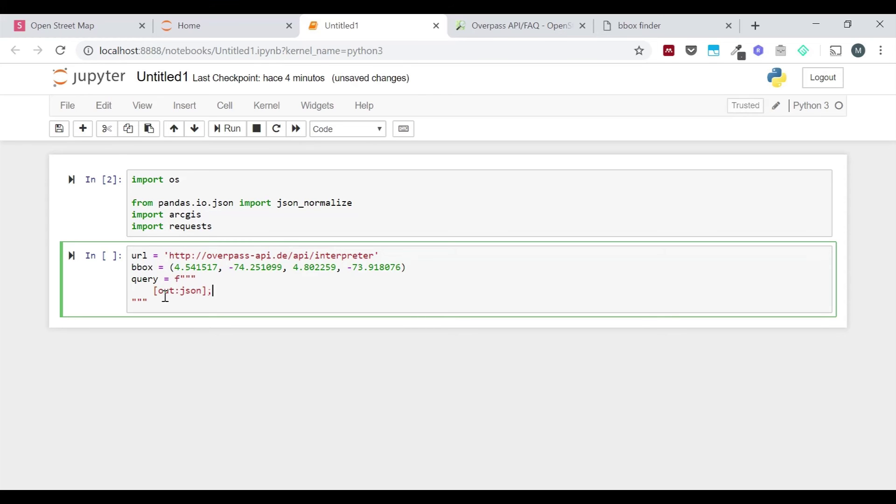
key(Return)
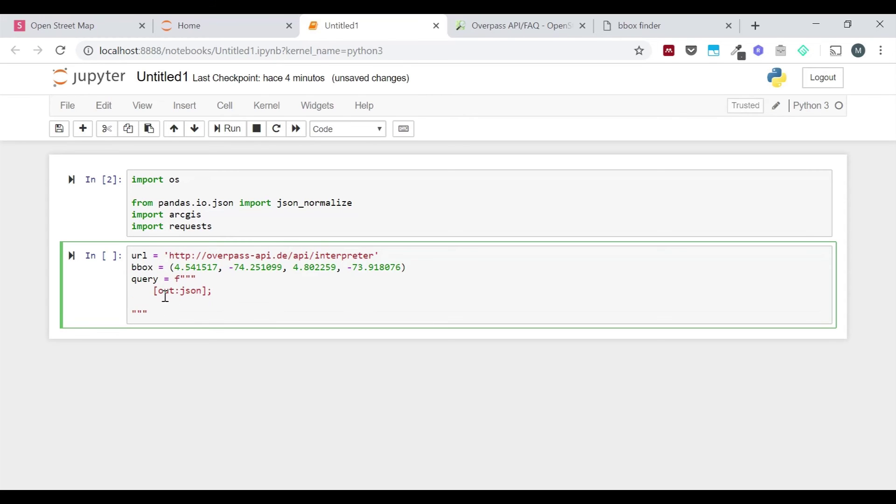
Complete the query body with the lines node ["amenity"="fuel"], {bbox}; and out;
text(node ["amenity"="fuel"])
key(Return)
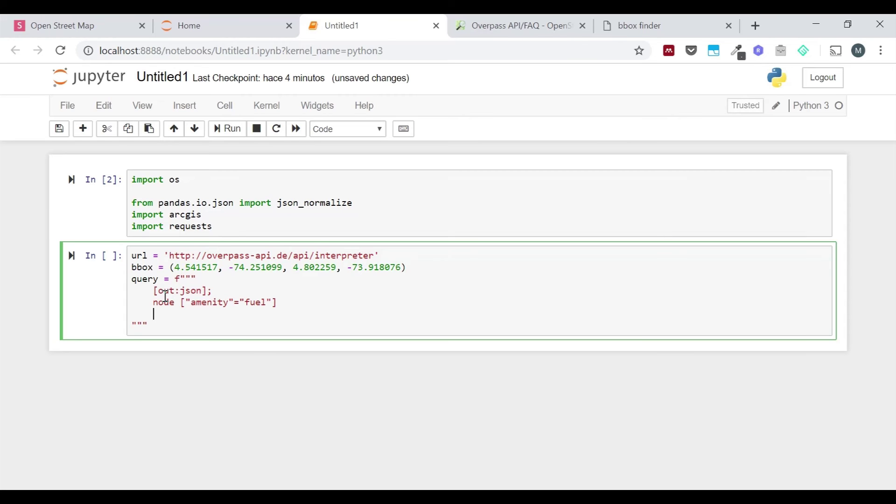
drag(173, 269, 381, 256)
click(280, 318)
text({bbox};)
key(Return)
text(out;)
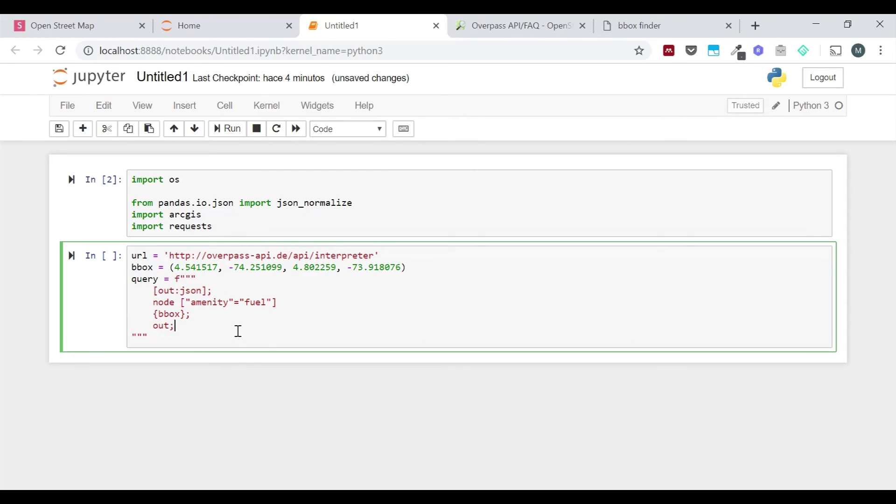
Add a final query line below the string, run the cell, and check the bounding box in its output
click(177, 335)
key(Return)
text(query)
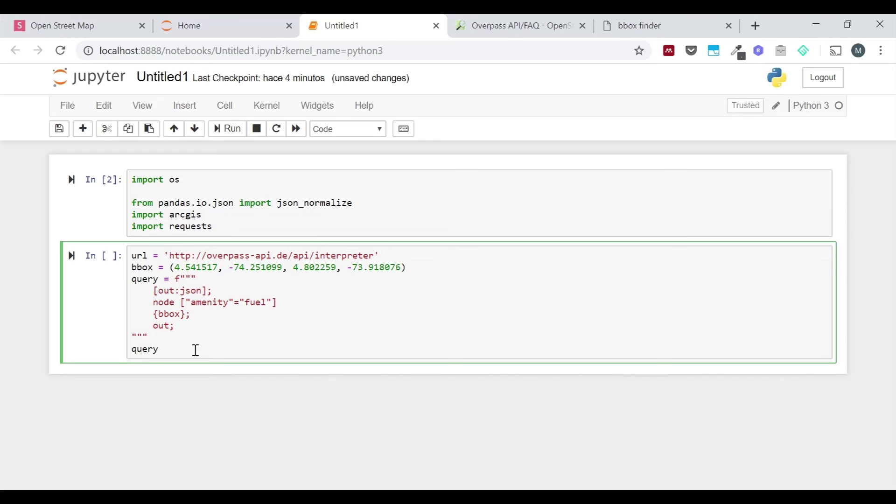
key(ctrl+Return)
drag(133, 372, 513, 374)
click(503, 403)
drag(417, 370, 657, 374)
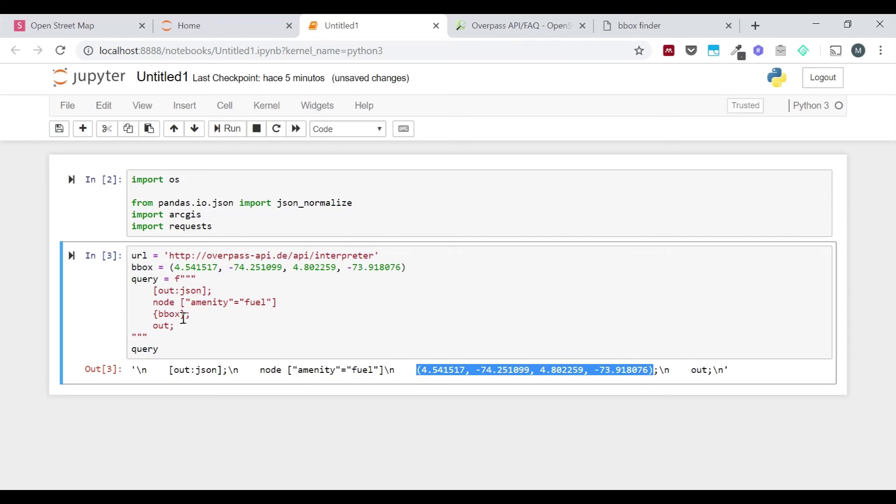
click(238, 371)
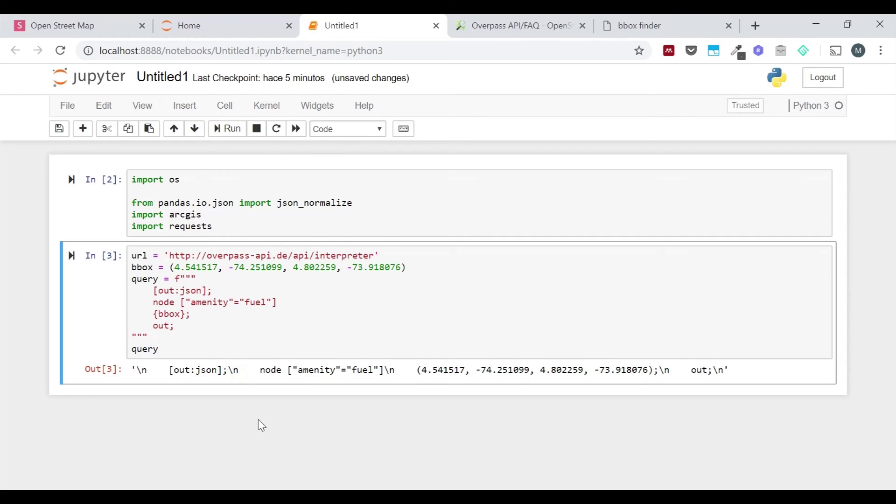
In a new cell, add r = requests.get(url, params={'data': query}) and print(r), and run it
key(shift+Return)
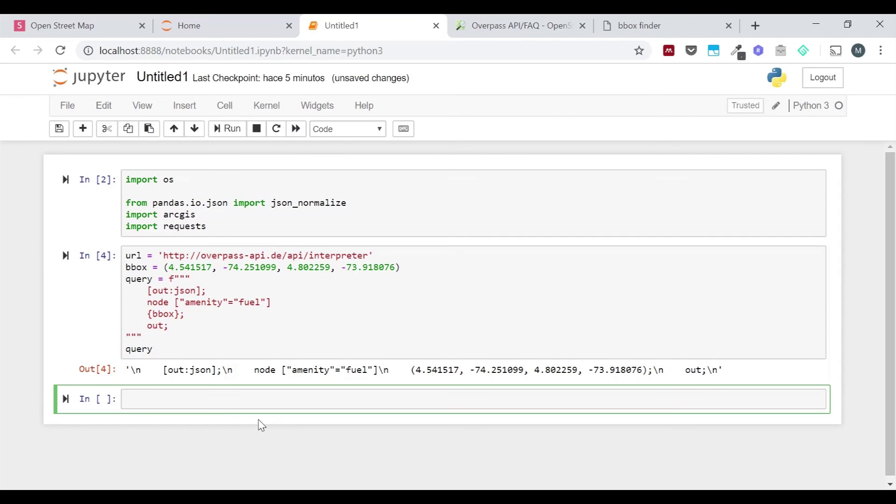
text(r = requests.get(url, params={)
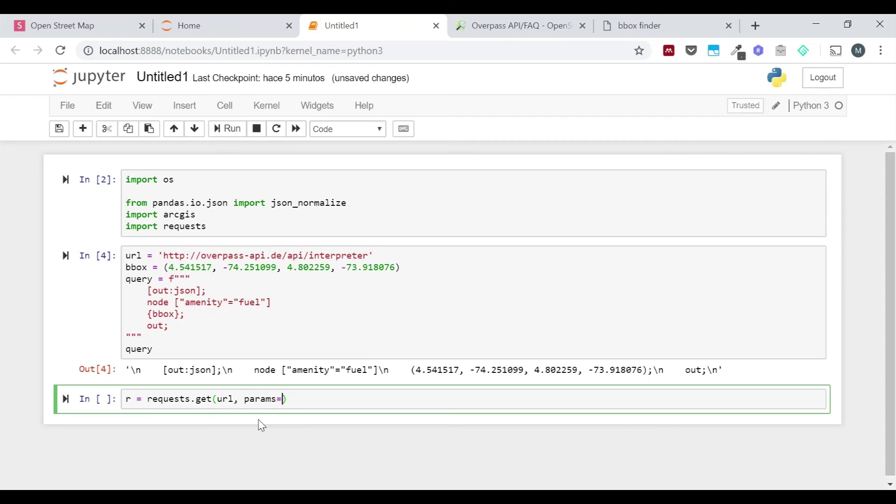
text('data': query}))
key(Return)
text(print(r))
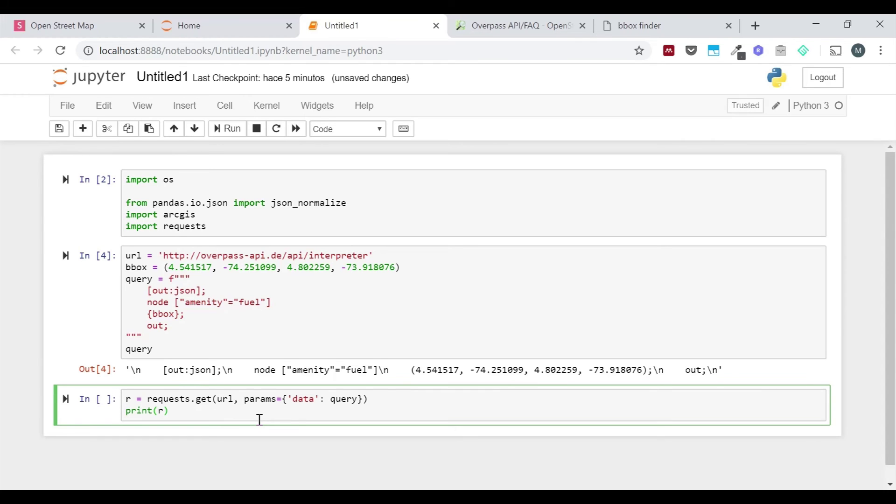
key(shift+Return)
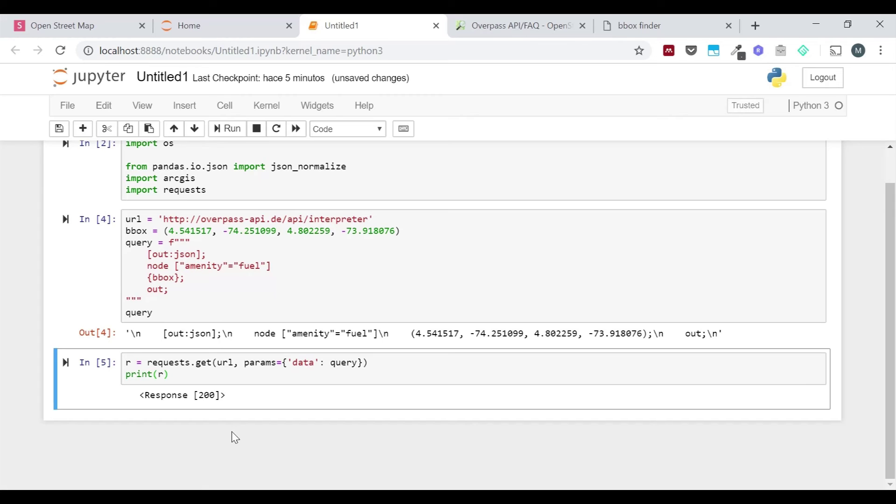
click(212, 266)
key(BackSpace)
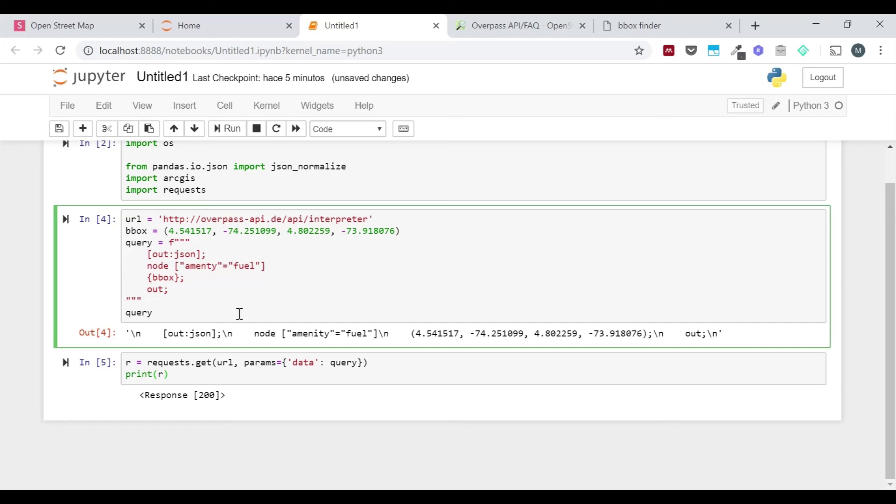
text(i)
drag(190, 300, 169, 244)
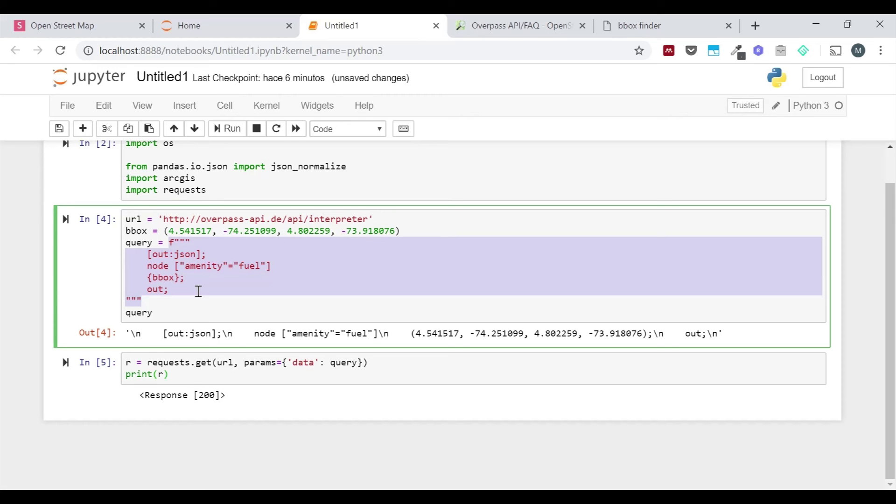
Rerun the request cell, and run r.json() in a new cell below it
click(229, 368)
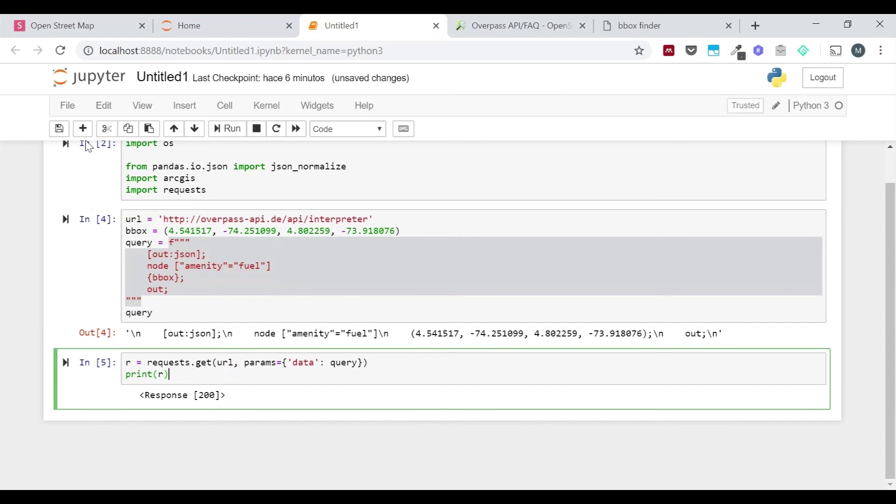
key(shift+Return)
text(r.json())
key(shift+Return)
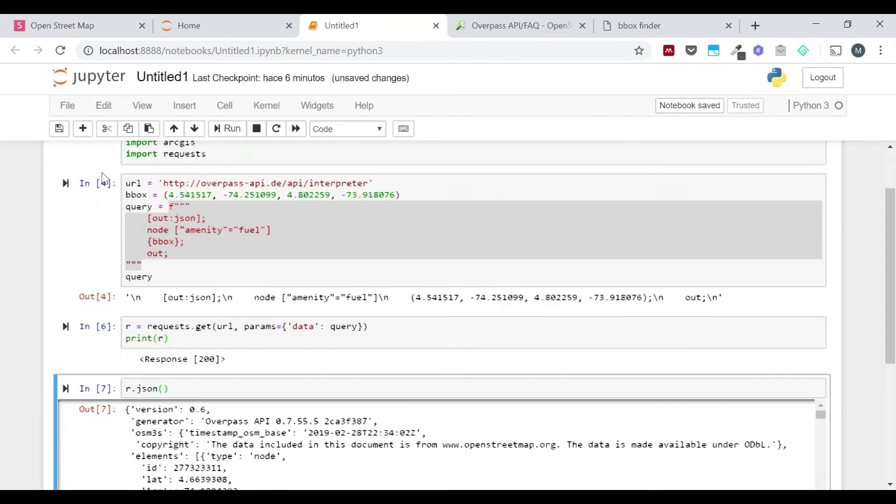
Examine the JSON output's elements list and the first node's type, id, lat, lon and tags fields
scroll(105, 179, down, 5)
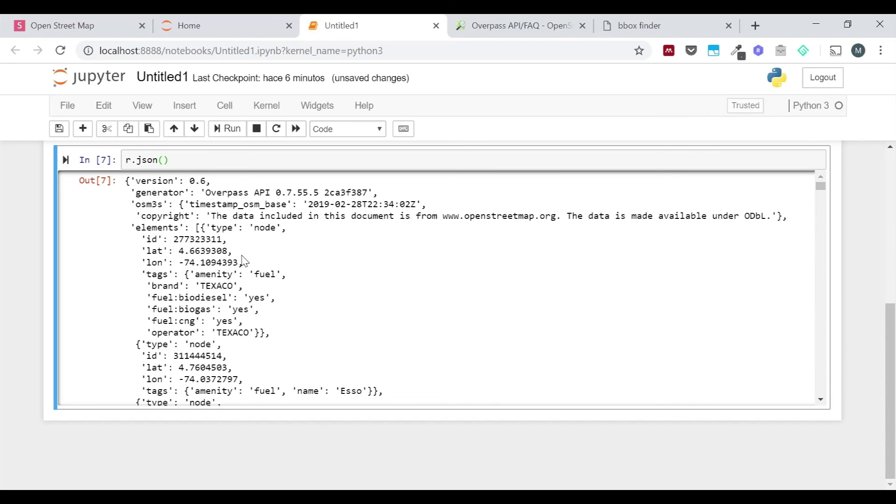
drag(146, 181, 211, 193)
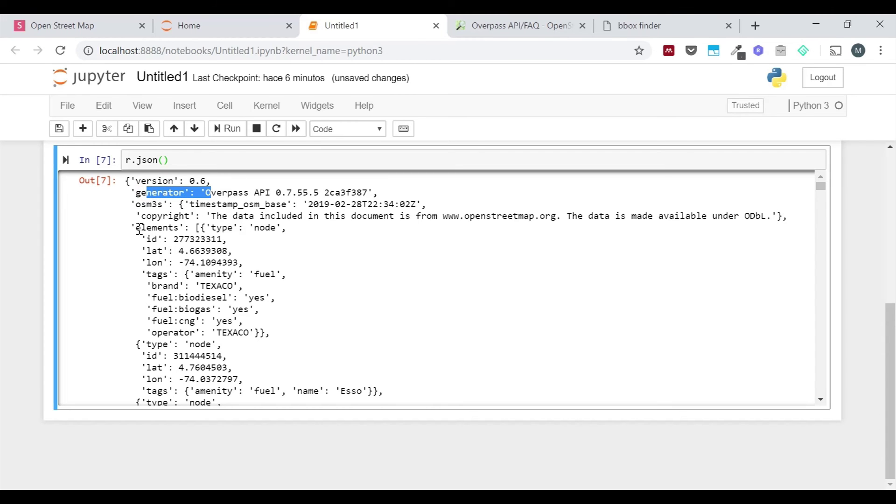
drag(135, 228, 185, 230)
scroll(285, 257, down, 3)
scroll(282, 253, down, 8)
scroll(282, 253, up, 15)
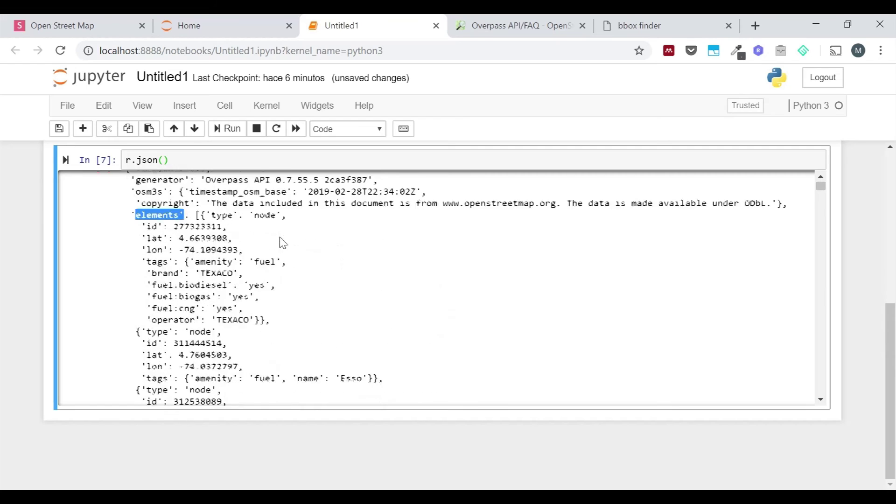
scroll(269, 273, down, 6)
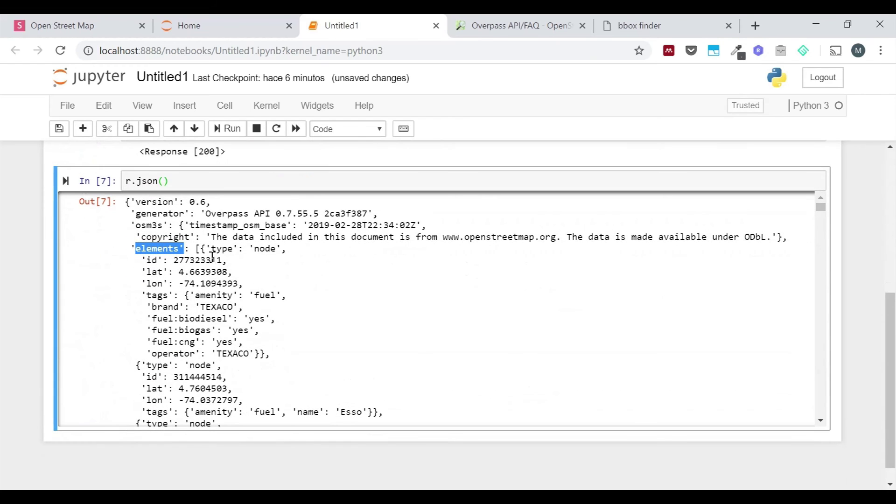
drag(252, 251, 264, 252)
click(162, 267)
click(152, 274)
drag(153, 285, 162, 298)
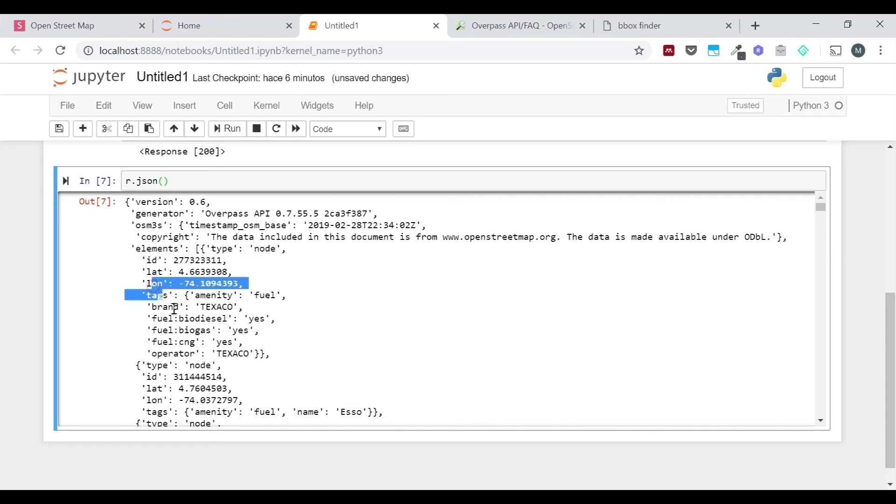
click(173, 308)
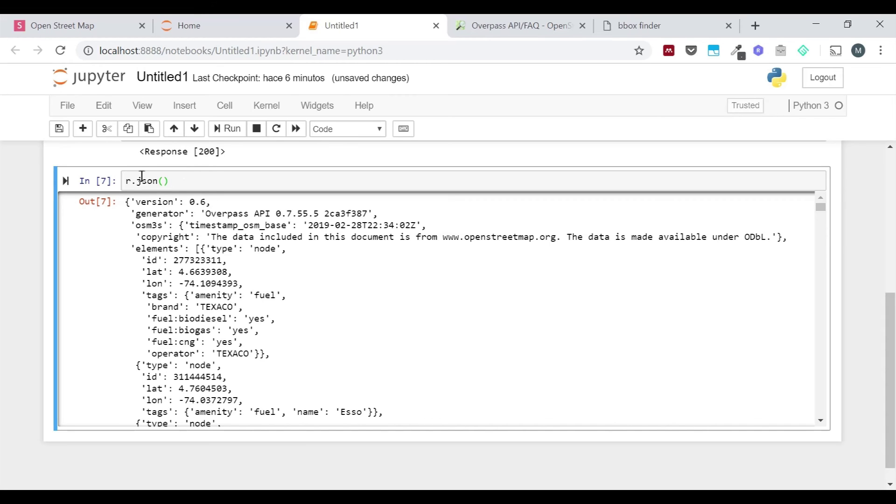
Change the r.json() line to data = r.json()['elements']
click(172, 182)
text([])
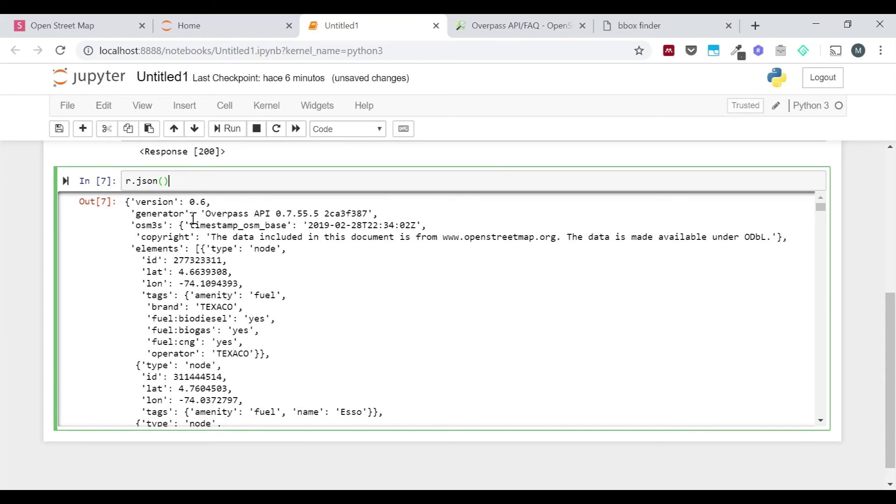
text('el)
text(ements)
text(data =)
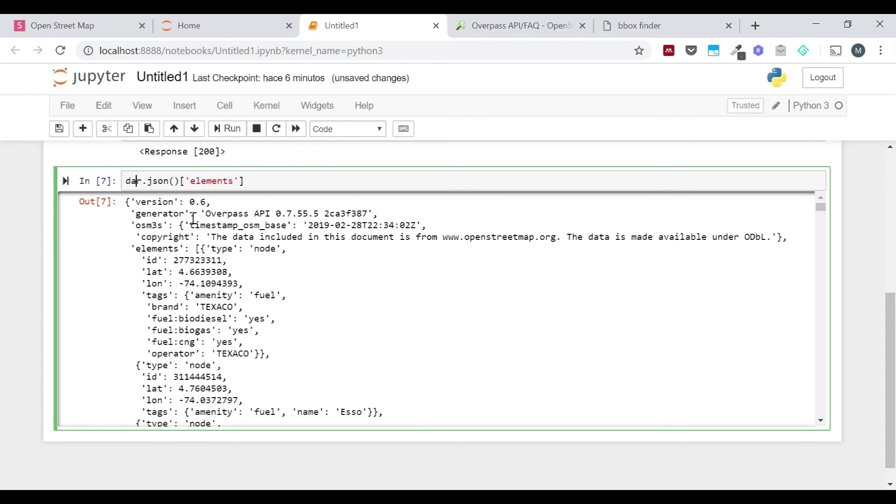
Add print(len(data)) below the data assignment and run the cell
key(Right)
key(Right)
key(Right)
key(Right)
key(Right)
key(Right)
key(Right)
key(Right)
key(Right)
key(Right)
key(Right)
key(Right)
key(Right)
key(Right)
key(Right)
key(Right)
key(Right)
key(Right)
key(Return)
text(print()len())
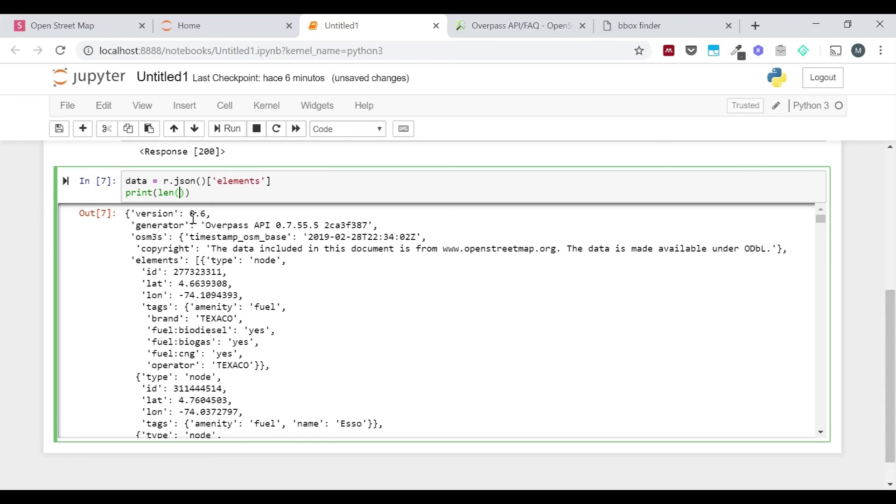
text(data)
key(ctrl+Return)
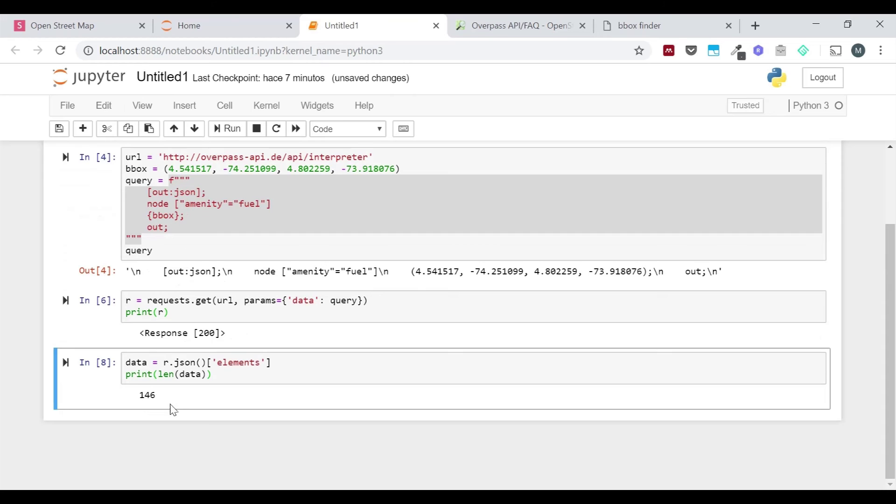
In a new cell, enter df = json_normalize(df) and df.head(), and run it
key(shift+Return)
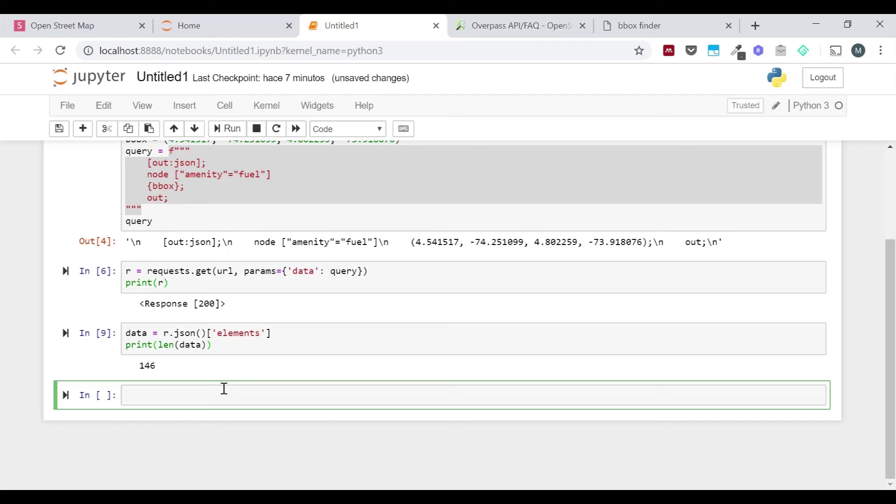
text(df = json_normalize()df))
key(Return)
text(df.head()
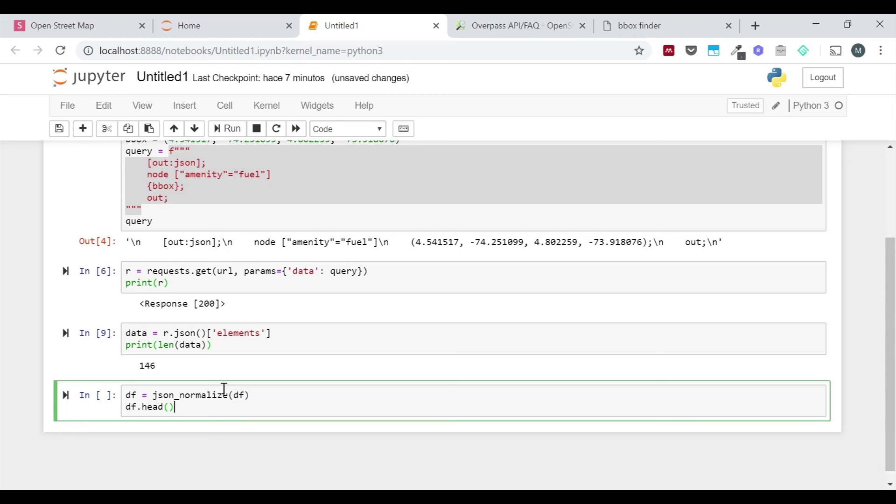
key(ctrl+Return)
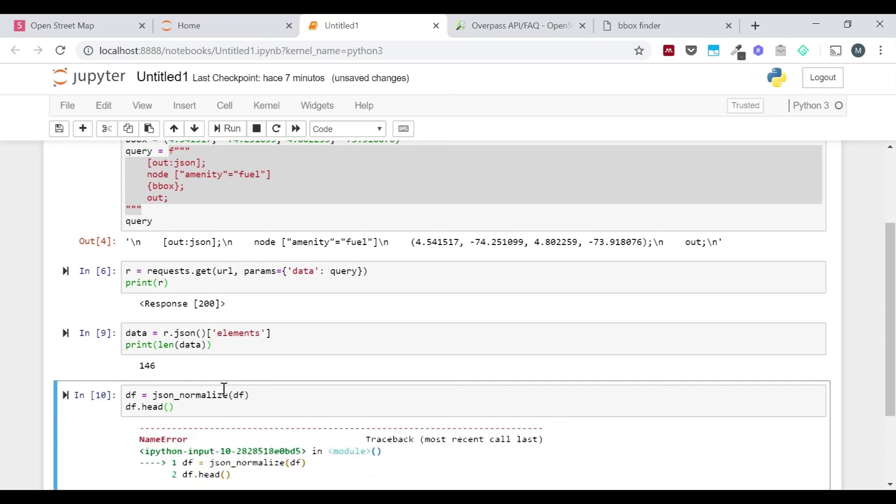
Change the json_normalize argument from df to data, rerun the cell, and check the table's rows and columns
scroll(220, 377, down, 2)
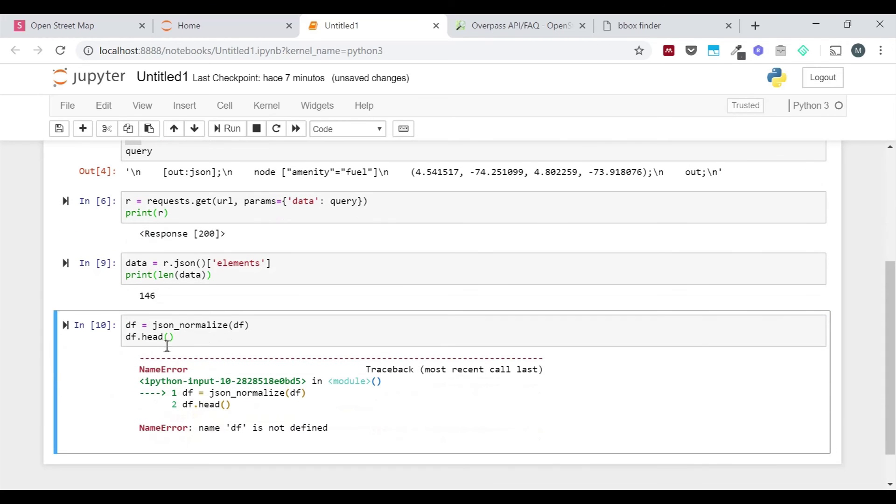
click(154, 329)
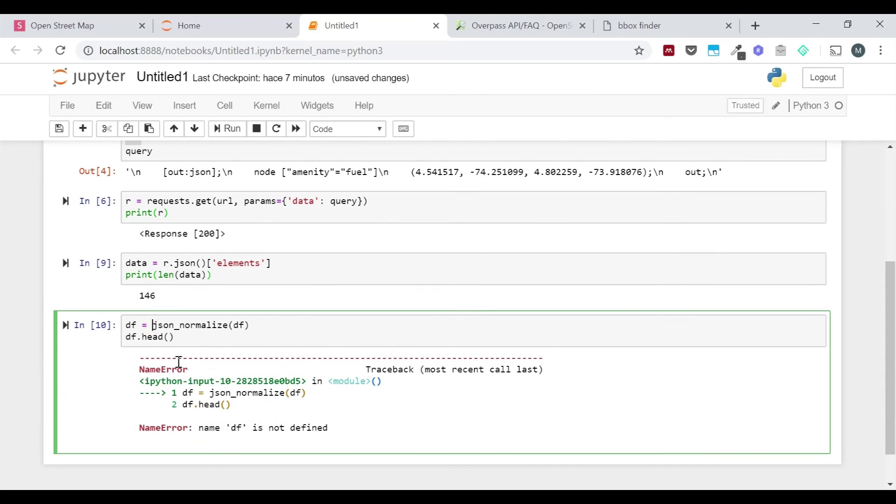
drag(260, 325, 207, 325)
double_click(237, 327)
text(data)
key(ctrl+Return)
scroll(254, 322, down, 2)
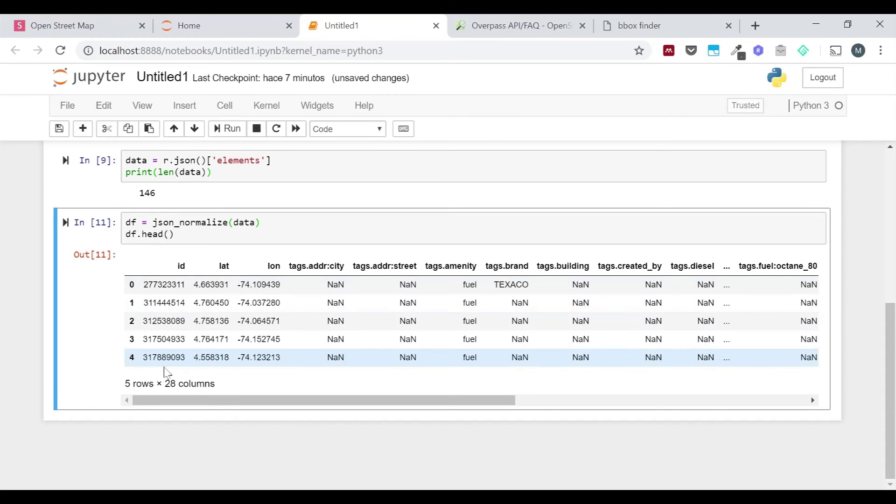
drag(225, 400, 184, 382)
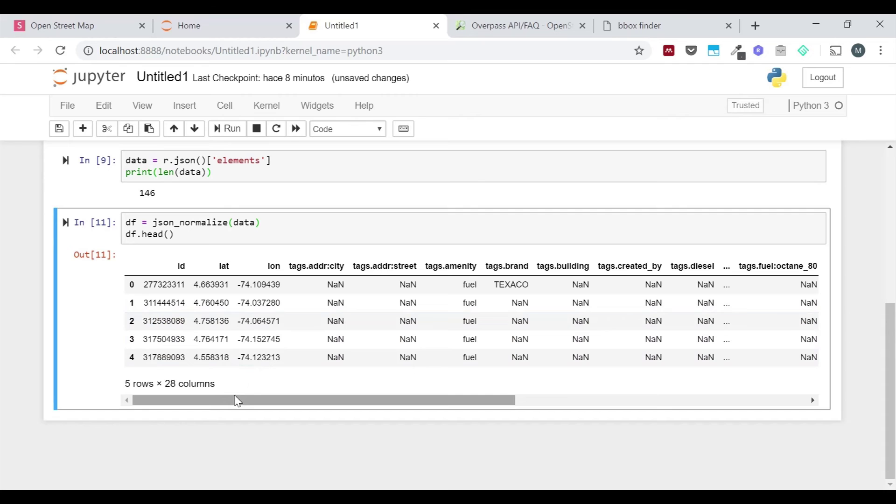
drag(207, 400, 169, 386)
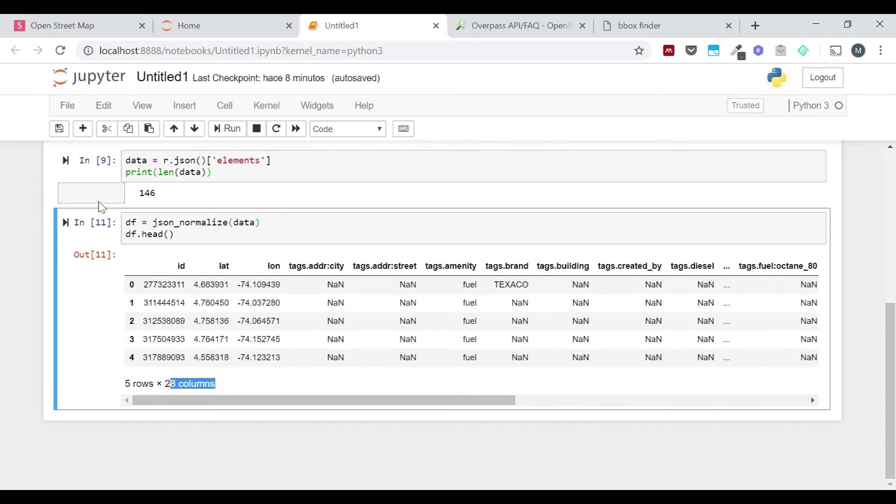
Rerun the json_normalize cell and, in the new cell below, define cols = ['lat', 'lon', 'tags.brand', 'tags.name']
key(shift+Return)
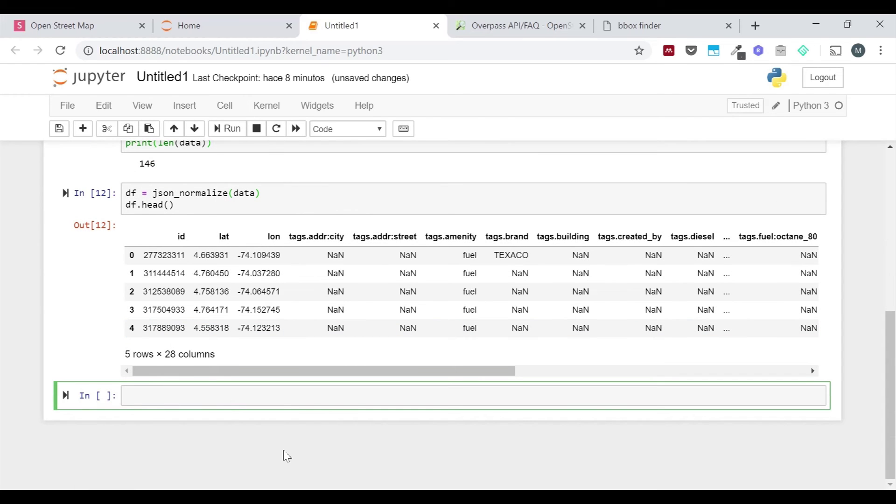
click(280, 392)
text(cols = ['lat'',)
key(BackSpace)
key(BackSpace)
key(BackSpace)
text(, 'lon', ')
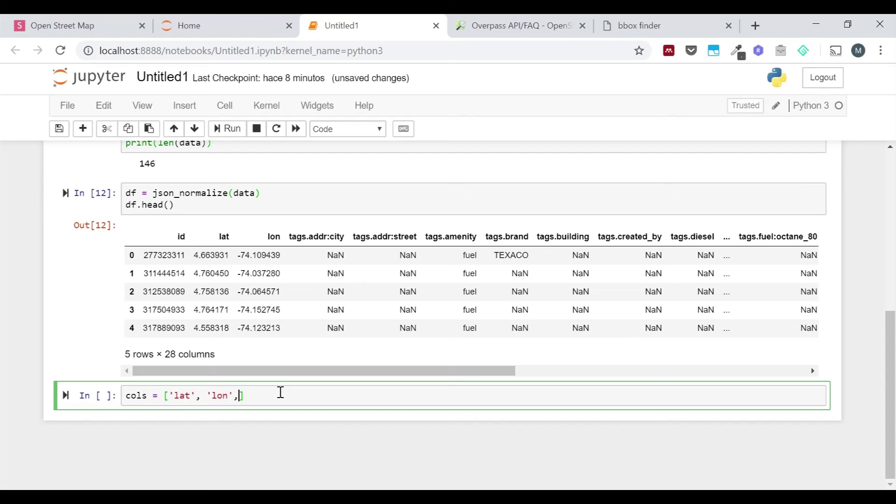
text(tags.brand)
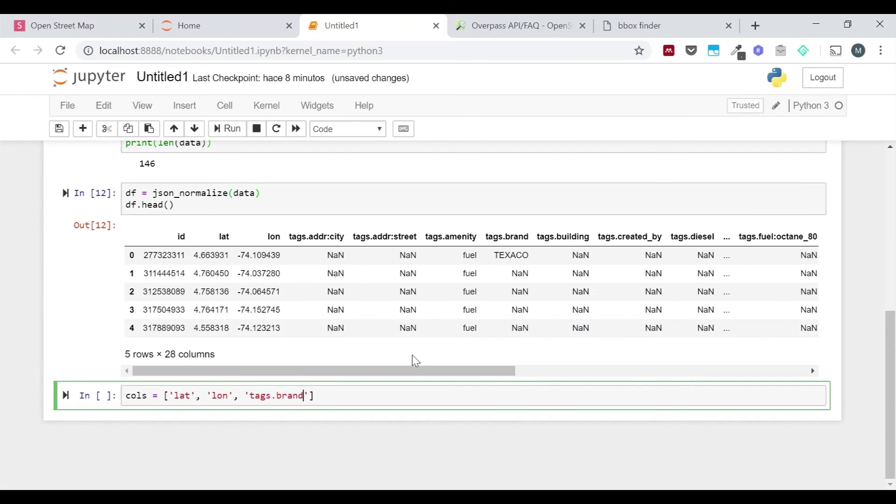
text(',)
drag(438, 371, 691, 380)
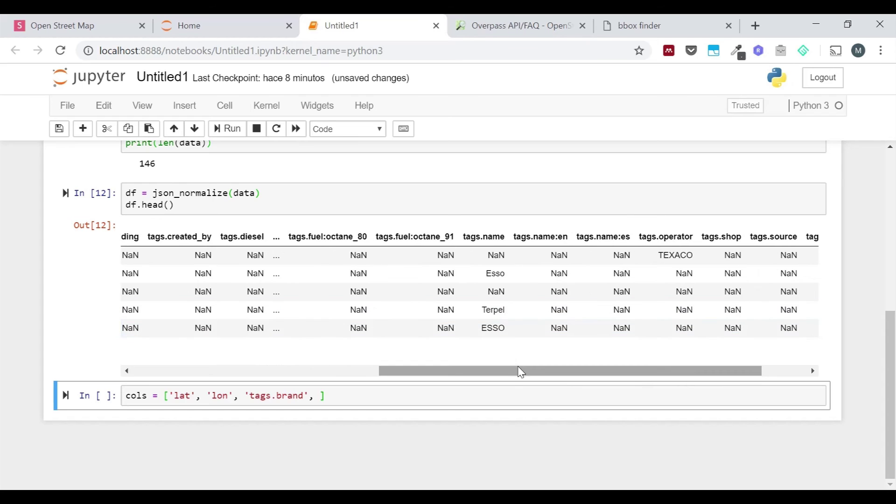
click(325, 414)
text('tags.name)
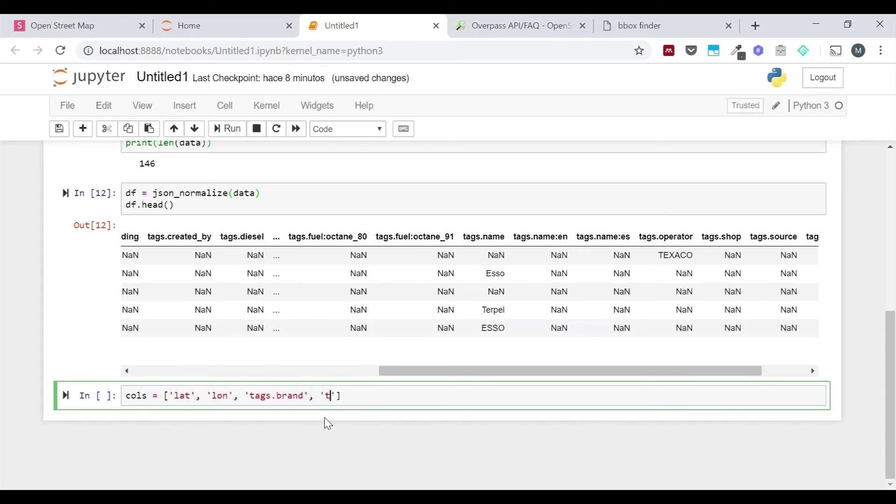
key(End)
key(Return)
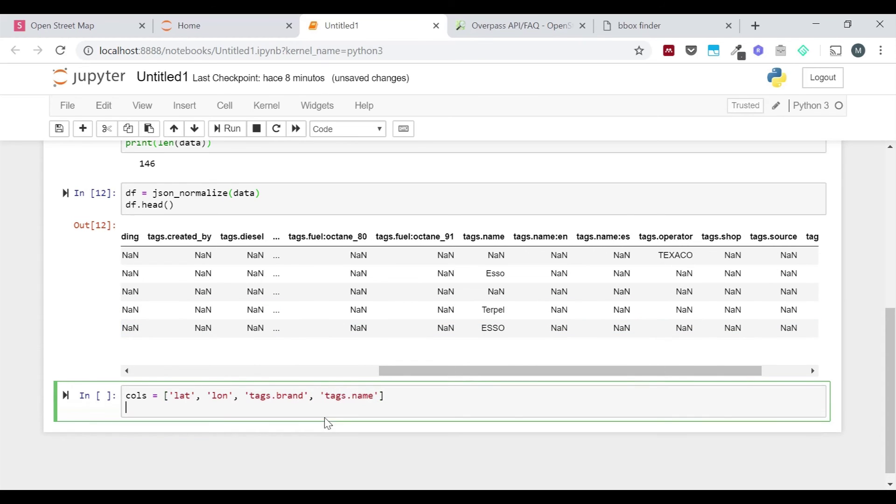
Add the line names = {'tags.name': 'name', 'tags.brand': 'brand'} below the cols list
text(names = {'tags.name)
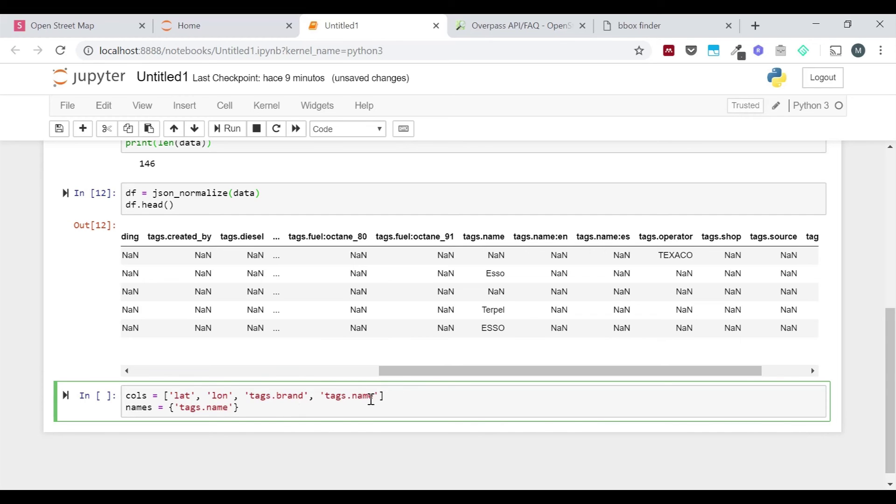
key(Right)
text(: 'name)
key(Right)
text(, 'tags.brand)
key(Right)
text(: 'brand)
key(Right)
key(Right)
key(Return)
Add df = df[cols] and df.rename(columns=names, inplace=True) below the names dictionary
text(df = df[cols)
key(Return)
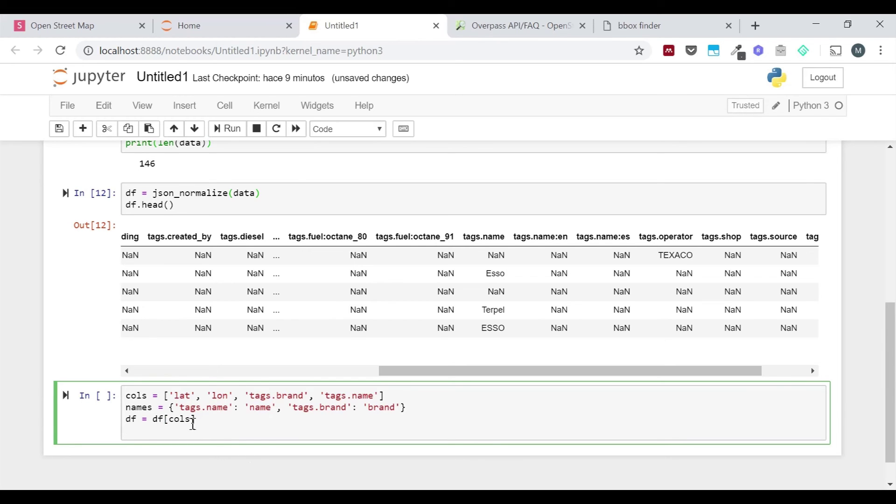
drag(133, 396, 304, 396)
click(235, 428)
text(df.rena)
text(me())
text(columns=)
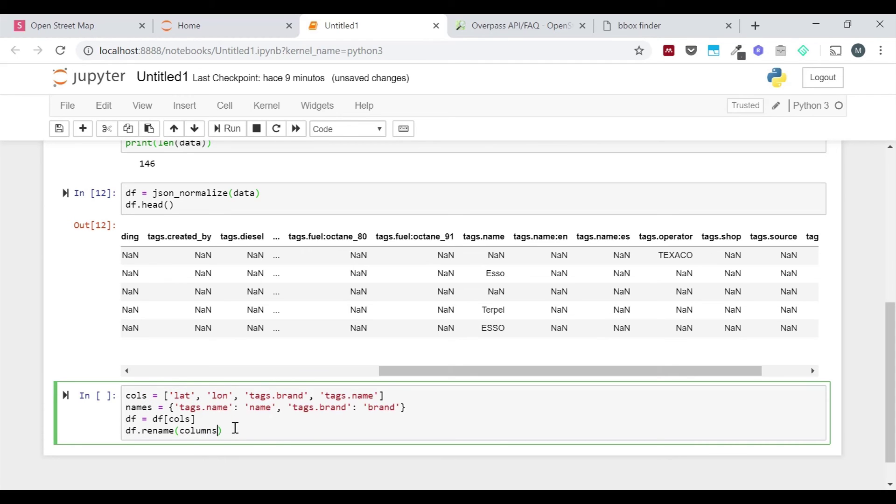
text(names, inplace=True)
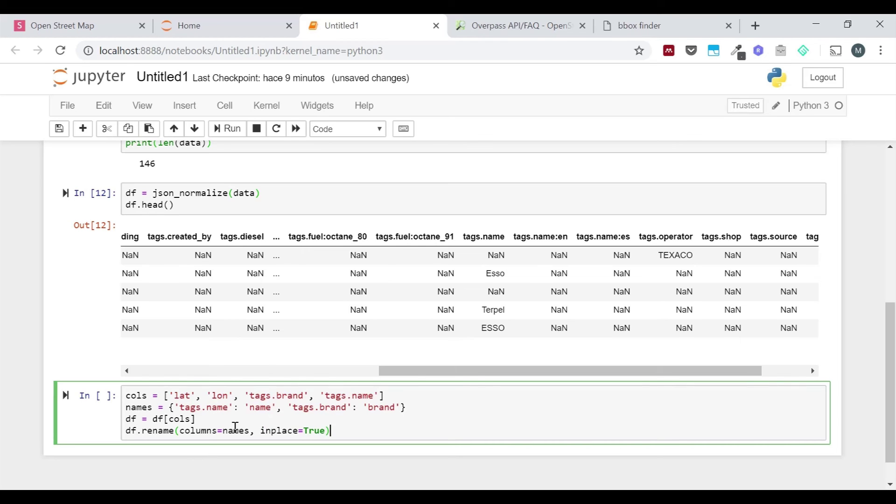
Add df.head() as the cell's last line, run it, and review the brand and name columns
key(Right)
key(Return)
text(df.head())
key(ctrl+Return)
scroll(233, 412, down, 4)
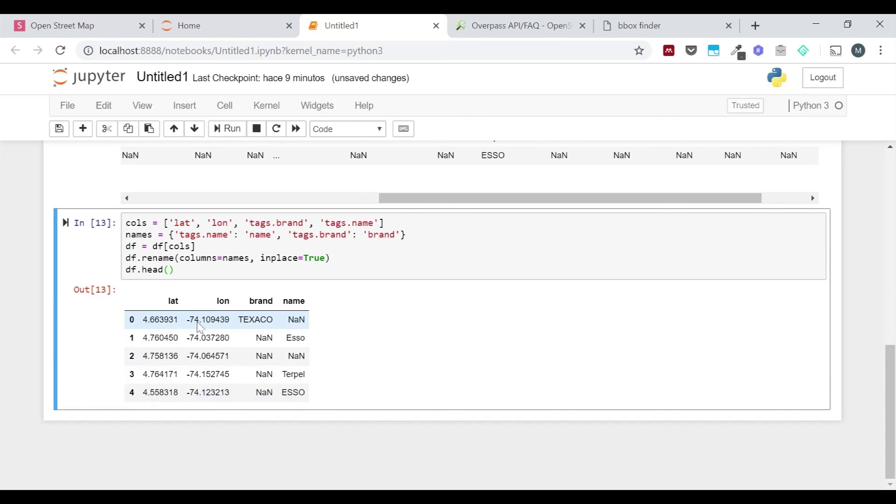
drag(244, 302, 305, 304)
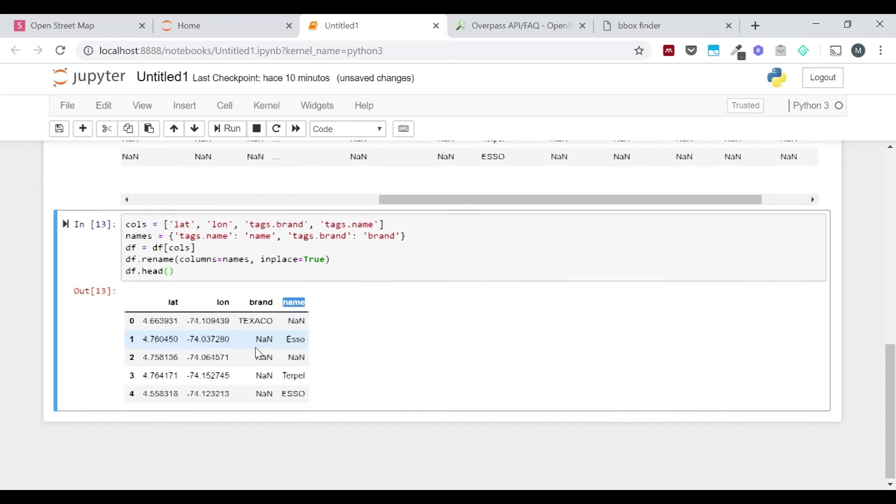
scroll(259, 354, up, 8)
scroll(262, 354, down, 8)
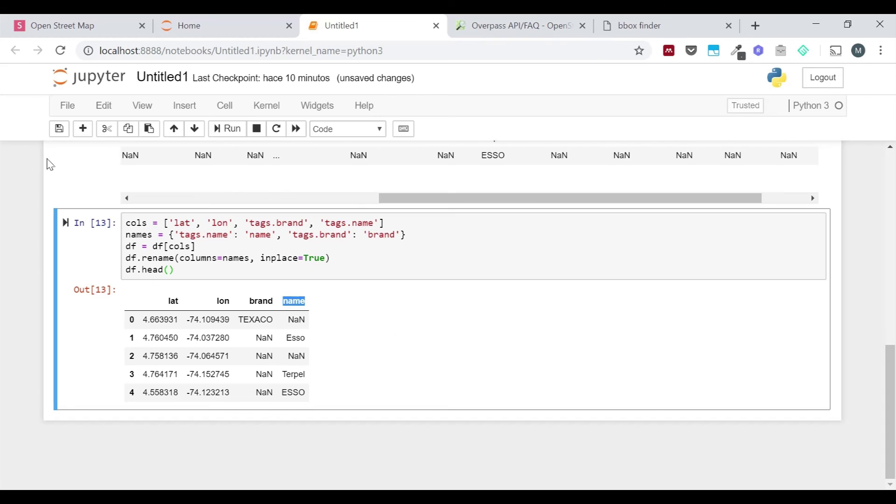
Run the column-selection cell again with a new cell below it, and examine its code and output
key(shift+Return)
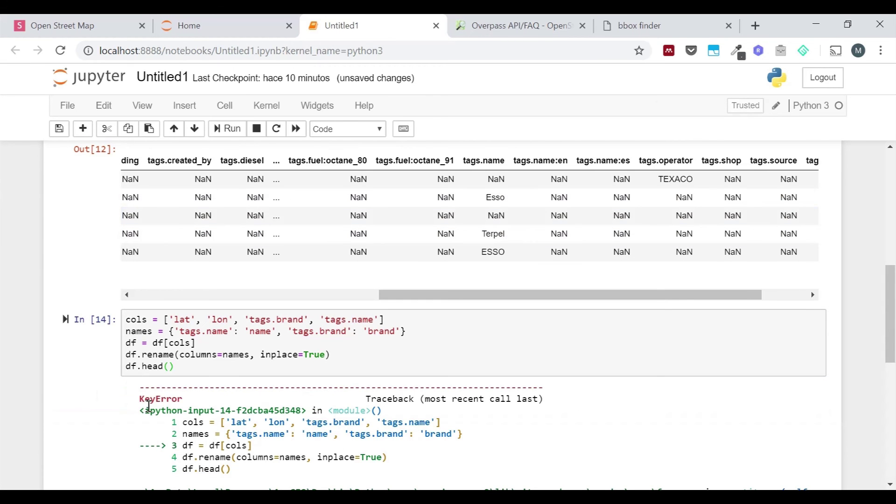
scroll(174, 361, down, 5)
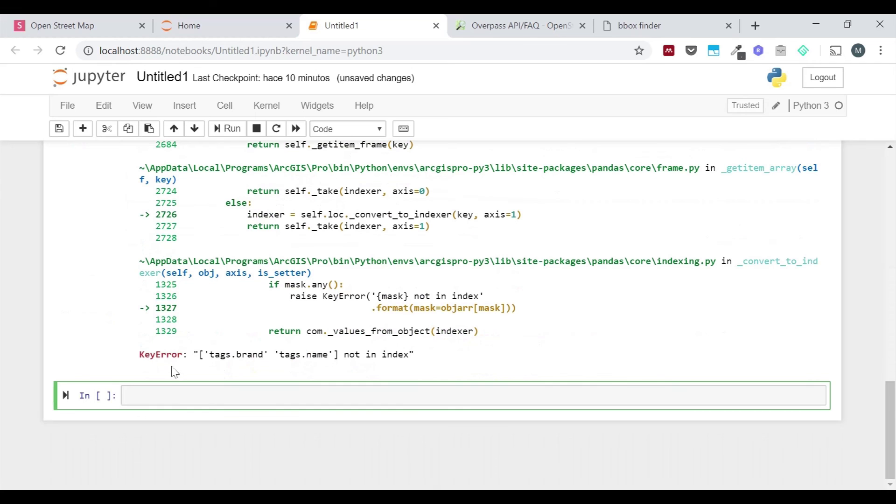
scroll(173, 377, up, 4)
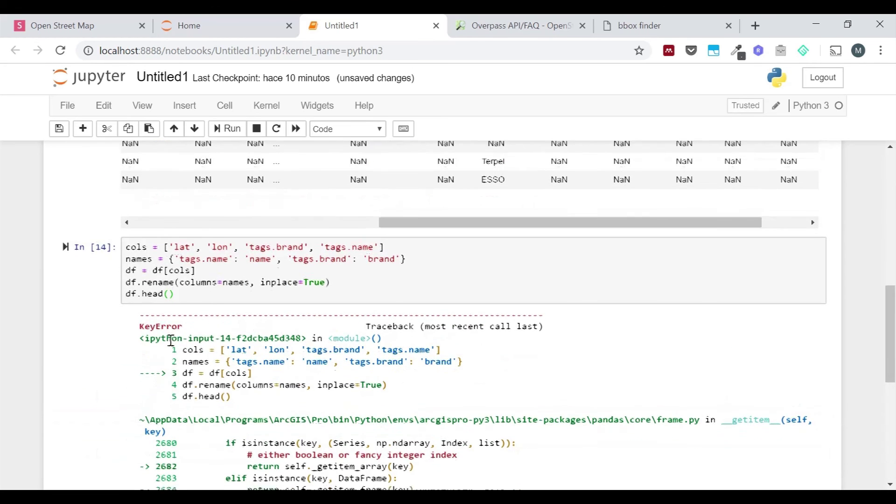
scroll(168, 322, down, 4)
scroll(173, 280, up, 5)
drag(176, 193, 395, 207)
scroll(398, 219, down, 7)
In the empty last cell, enter sdf = arcgis.features.SpatialDataFrame.from_xy()
click(215, 395)
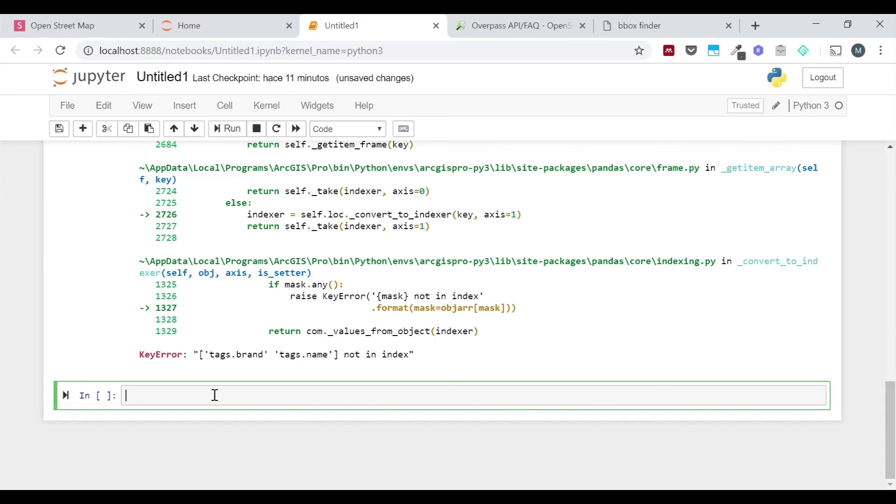
text(sdf = arcgis.features.SpatailD)
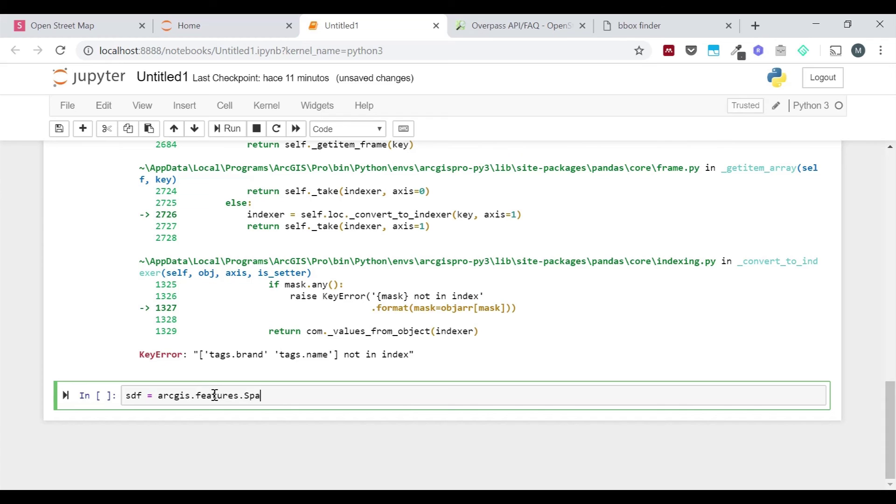
key(BackSpace)
key(BackSpace)
key(BackSpace)
key(BackSpace)
text(ialD)
text(ataFrame)
text(())
key(BackSpace)
key(BackSpace)
text(.from)
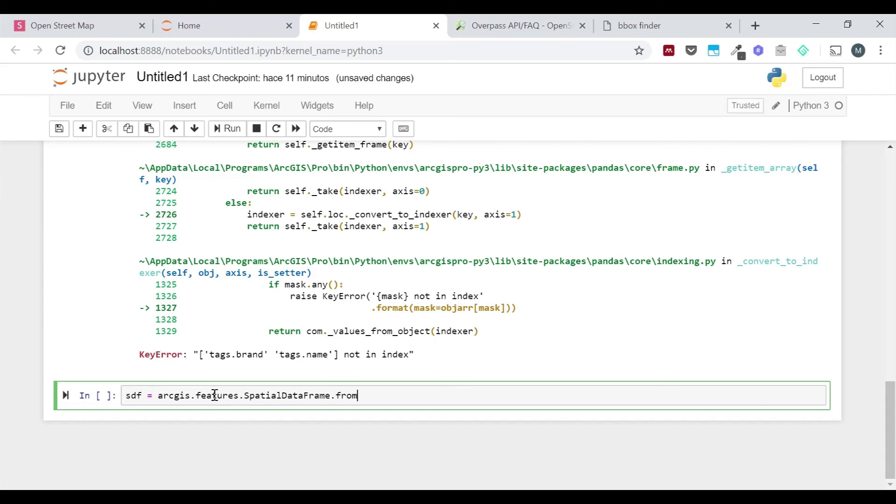
text(_xy())
Look through the suggested parameters of from_xy, close the suggestions, and enter df as its first argument
click(379, 396)
key(shift+Tab)
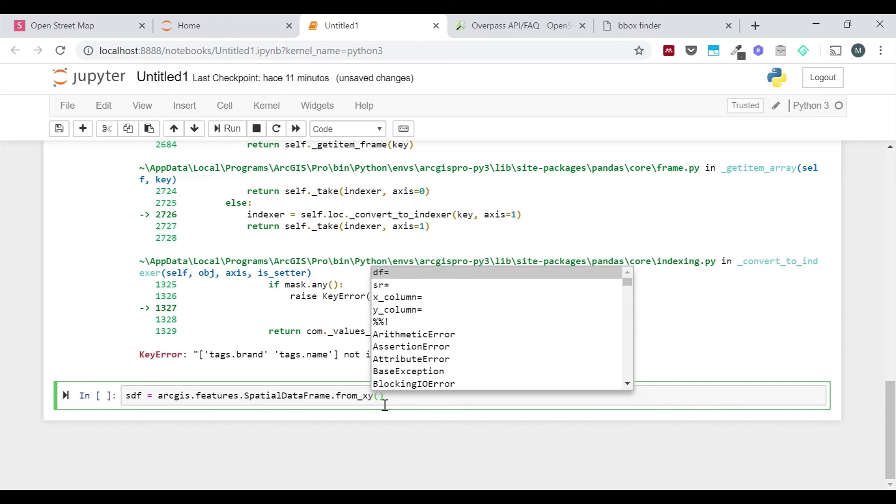
key(Down)
key(Down)
key(Up)
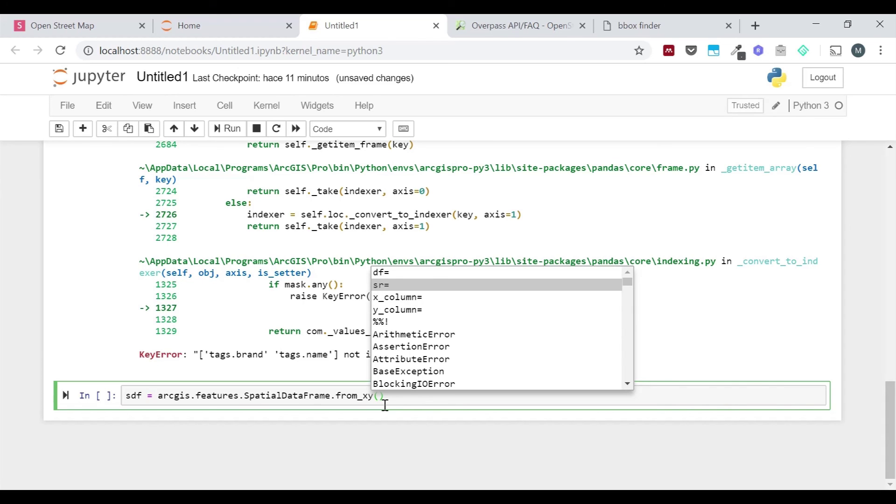
key(Down)
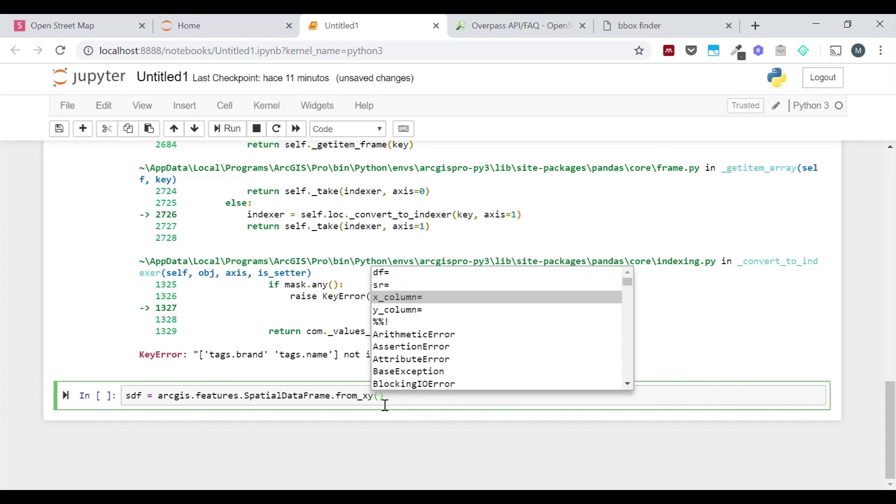
key(Down)
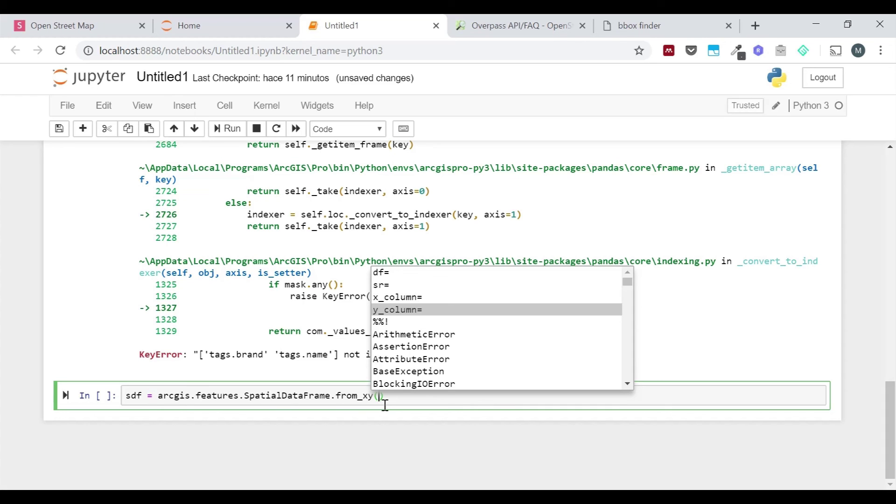
key(Escape)
text(df)
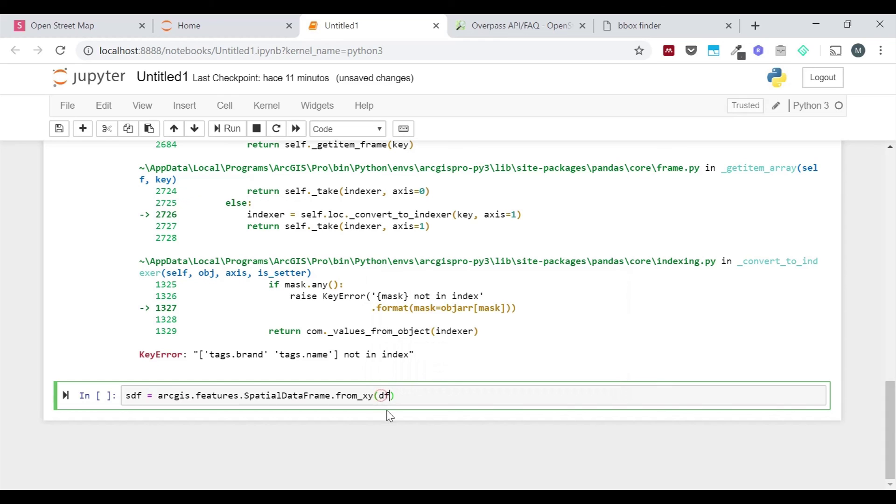
text(,)
Examine the json_normalize and column-selection cells and their outputs to check the dataframe's columns
scroll(366, 359, up, 3)
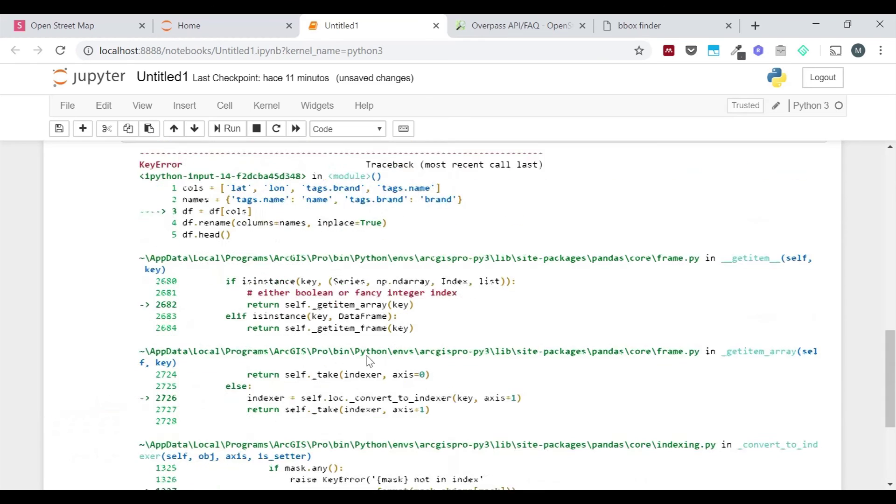
scroll(366, 359, up, 3)
scroll(259, 236, up, 3)
scroll(259, 237, down, 3)
scroll(214, 250, up, 4)
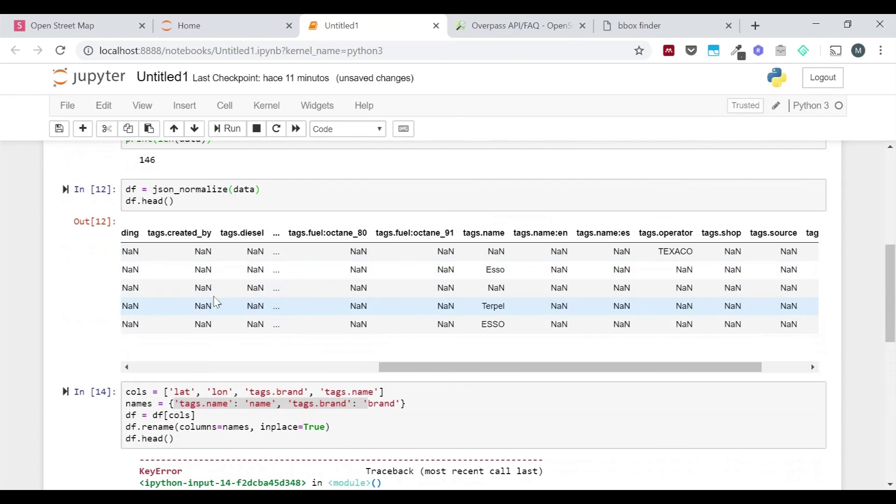
scroll(210, 306, down, 9)
scroll(212, 308, up, 6)
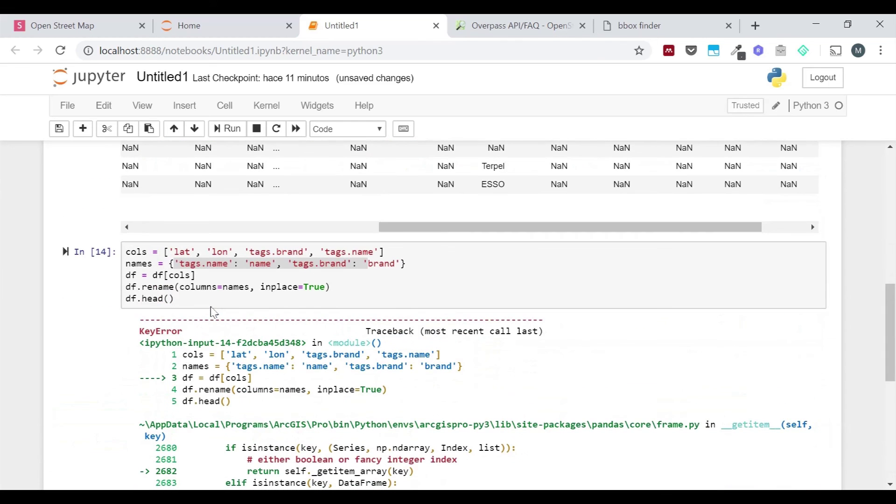
scroll(198, 304, down, 7)
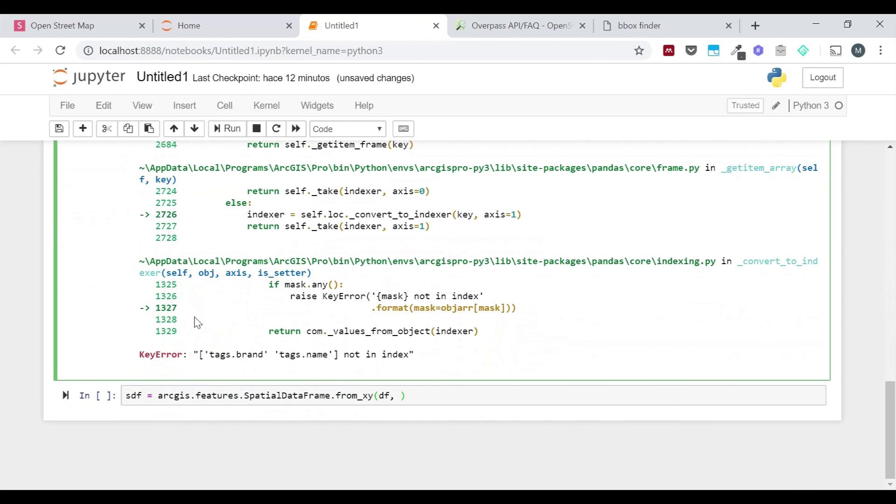
click(173, 373)
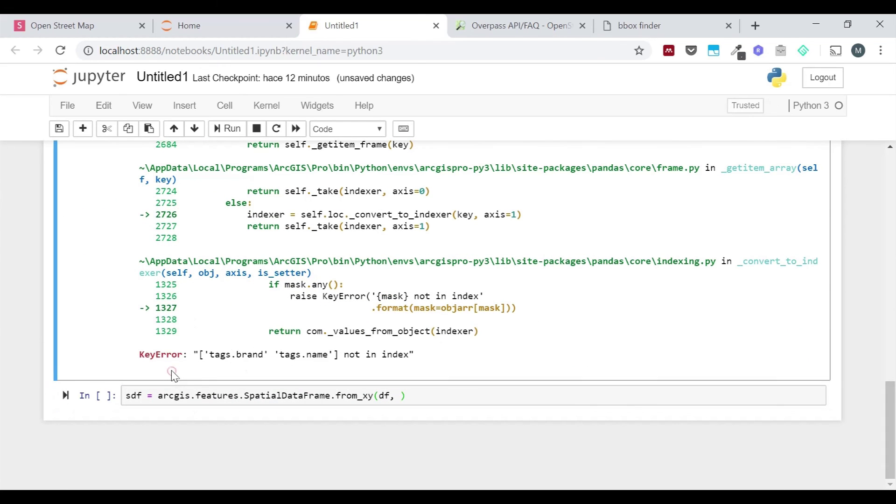
click(334, 365)
Insert a cell above the from_xy cell, enter df.head() in it and run it
click(432, 392)
click(82, 129)
click(176, 426)
click(174, 128)
click(183, 401)
text(df.head())
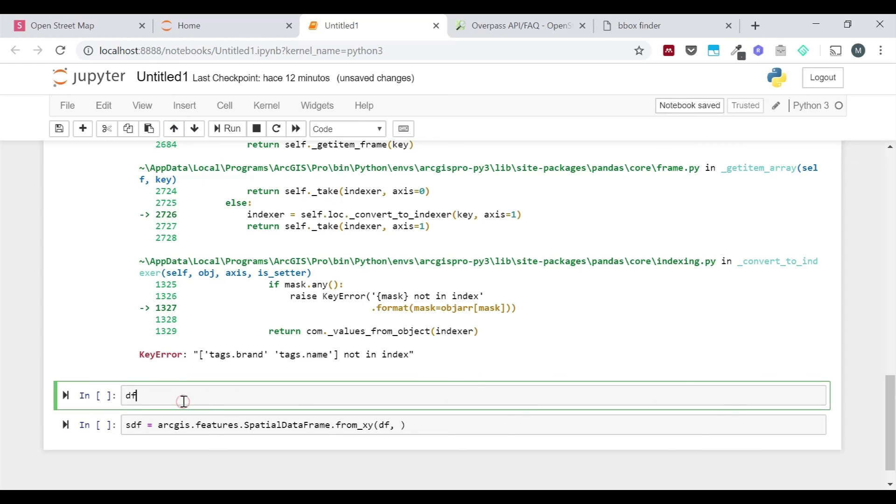
key(ctrl+Return)
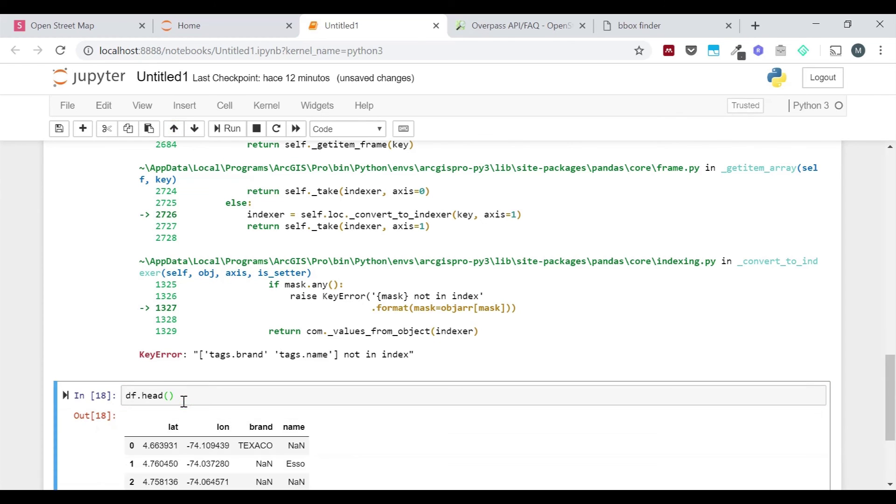
Complete the from_xy call with 'lon' and 'lat' as coordinate columns, add sdf.head() on the following line, and run the cell
scroll(185, 402, down, 3)
click(402, 410)
text('lon', 'lat'))
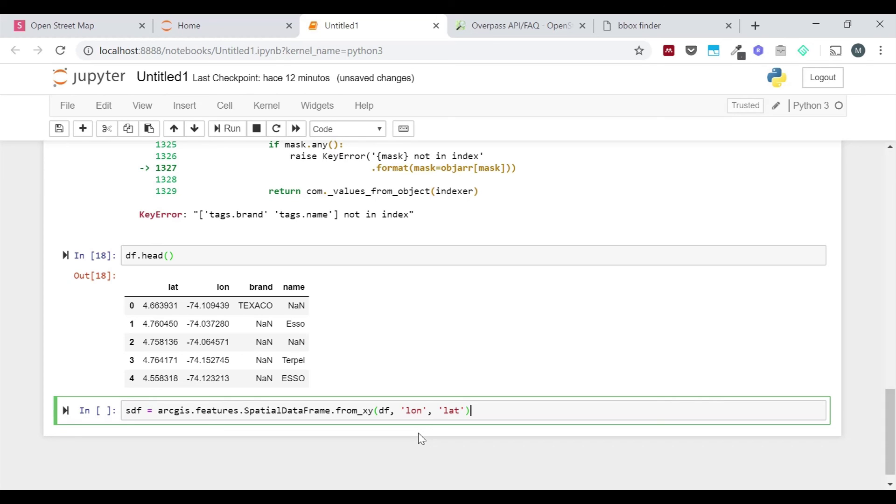
key(Return)
text(sdf.head()
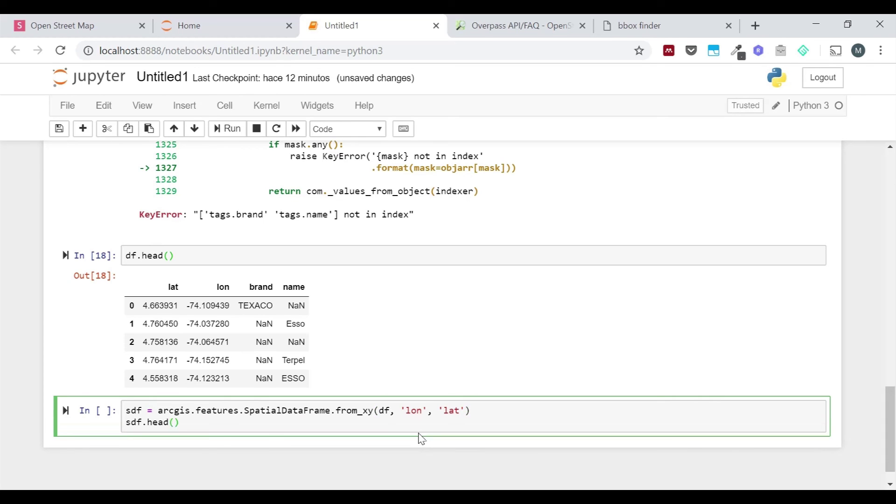
key(shift+Return)
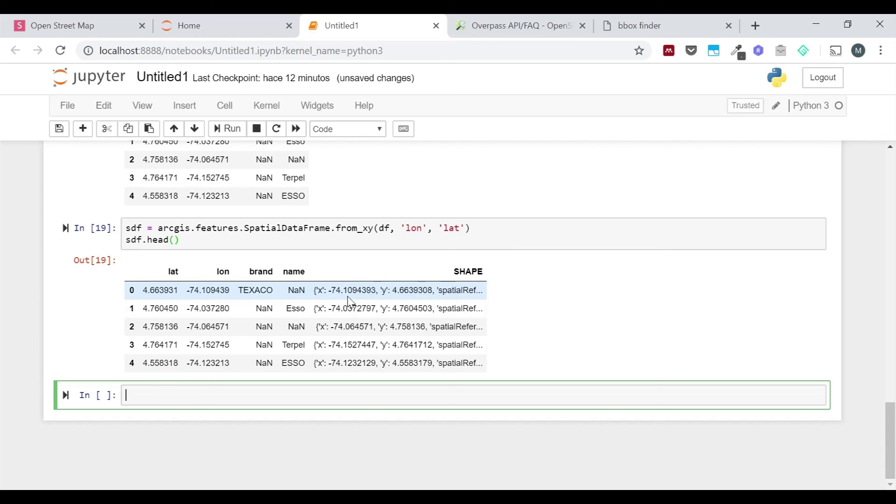
In the new empty cell, enter gis = arcgis.GIS() with the account's username and an empty password argument
click(467, 290)
click(303, 400)
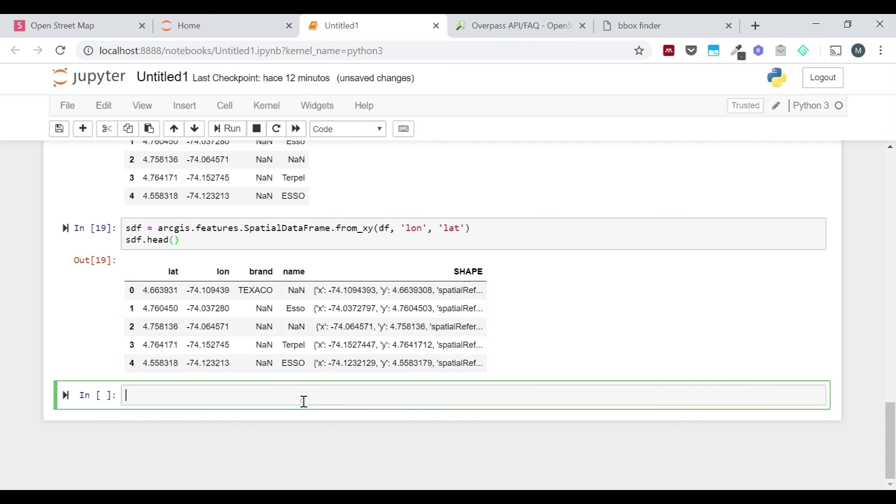
text(gis = arcgis.)
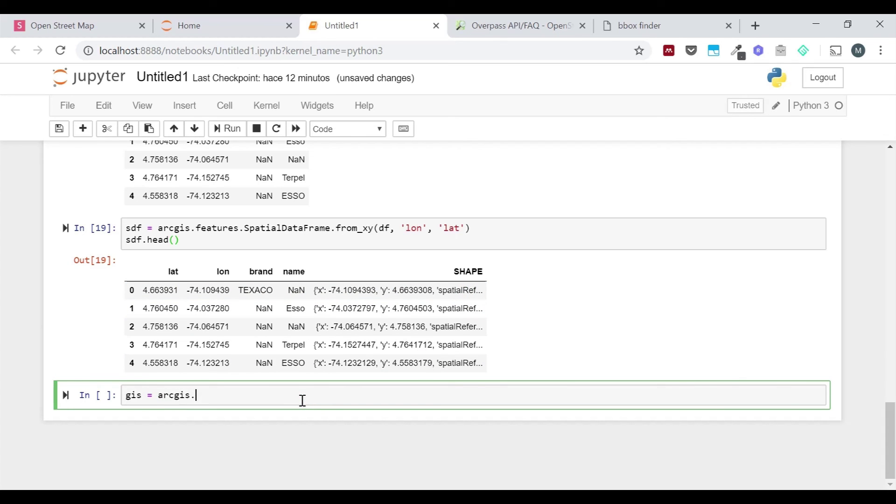
text(GIS(username=';)
key(BackSpace)
text(mville_geek', password=)
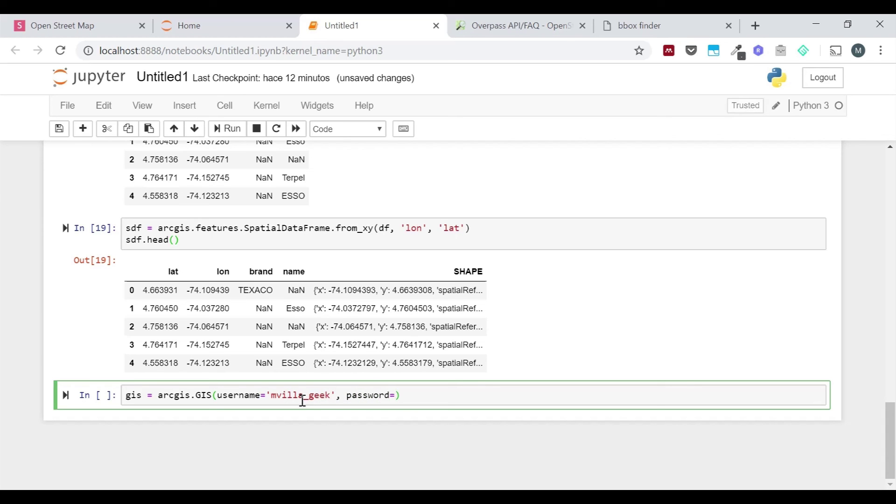
Set the GIS password argument to os.environ.get('AGOL_PASSWORD') and run the cell with a new one below
text(os.environ.get())
key(Left)
text('AGOL_)
text(PASSWORD)
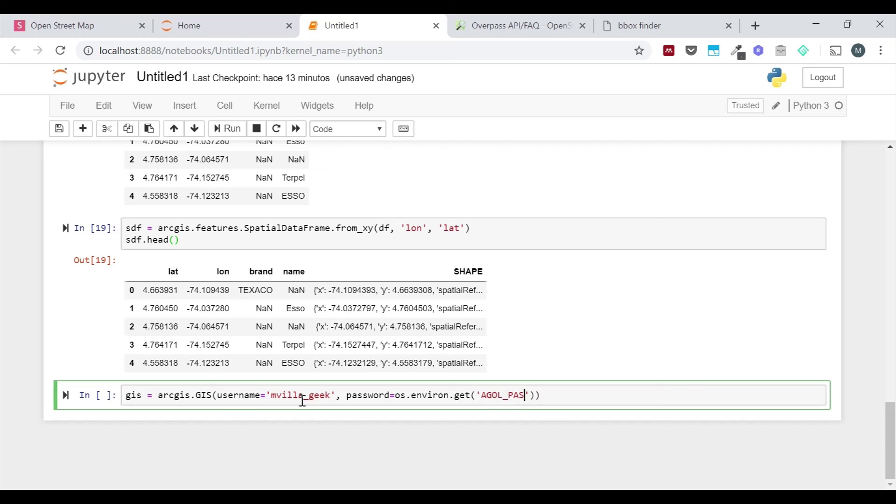
key(Right)
key(Right)
key(Right)
key(alt+Return)
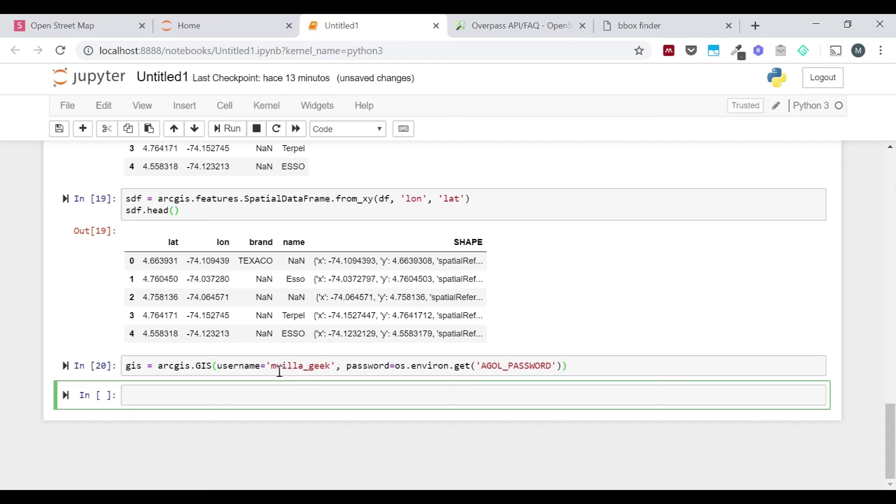
Enter flayer = sdf. in the new cell and look through the suggested members of sdf
text(flyaer)
key(BackSpace)
key(BackSpace)
key(BackSpace)
key(BackSpace)
key(BackSpace)
text(ayer = sdf.)
key(Tab)
key(Down)
key(Down)
key(Down)
key(Down)
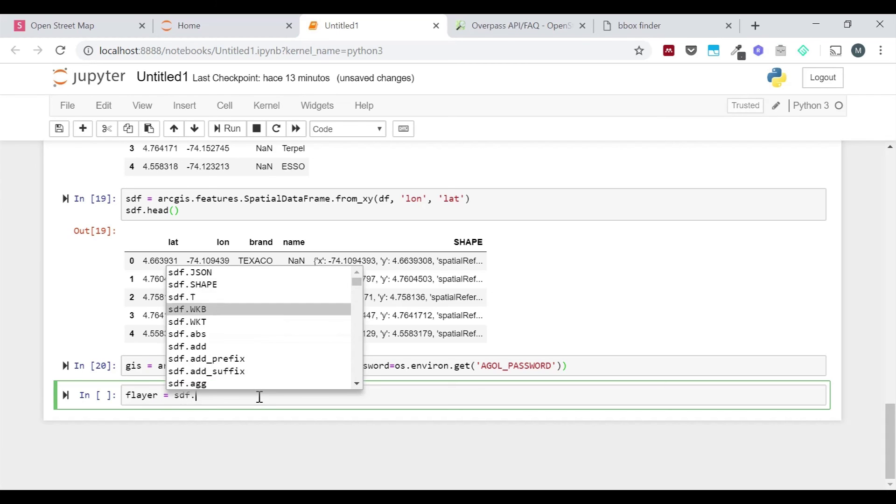
key(Down)
key(Down)
key(Down)
key(Down)
key(Down)
key(Down)
key(Down)
key(Down)
key(Down)
key(Down)
key(Down)
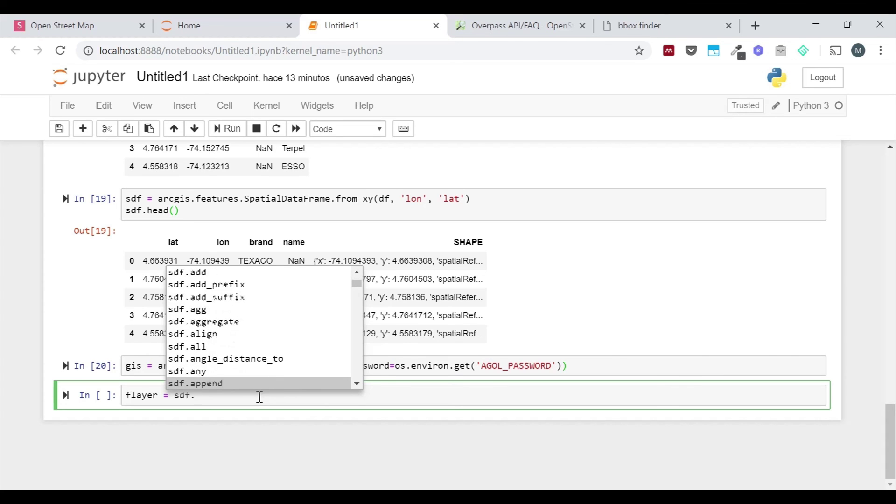
Filter the sdf suggestions by t and complete the expression with to_featurelayer()
text(t)
key(Down)
key(Down)
key(Down)
key(Down)
key(Down)
key(Down)
key(Down)
key(Down)
key(Down)
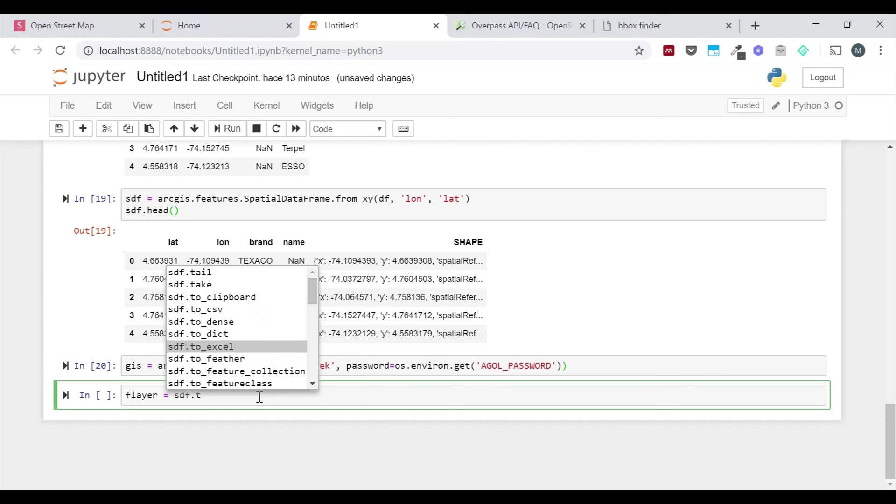
key(Down)
key(Down)
key(Up)
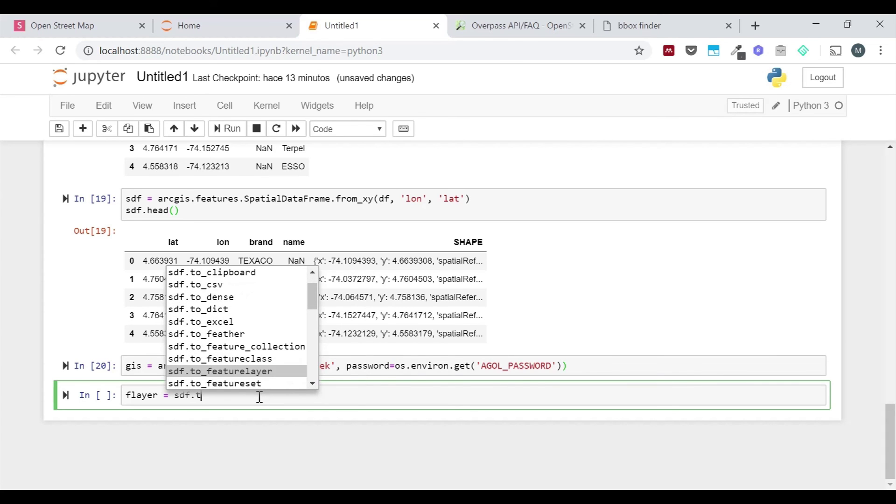
key(Return)
text(()
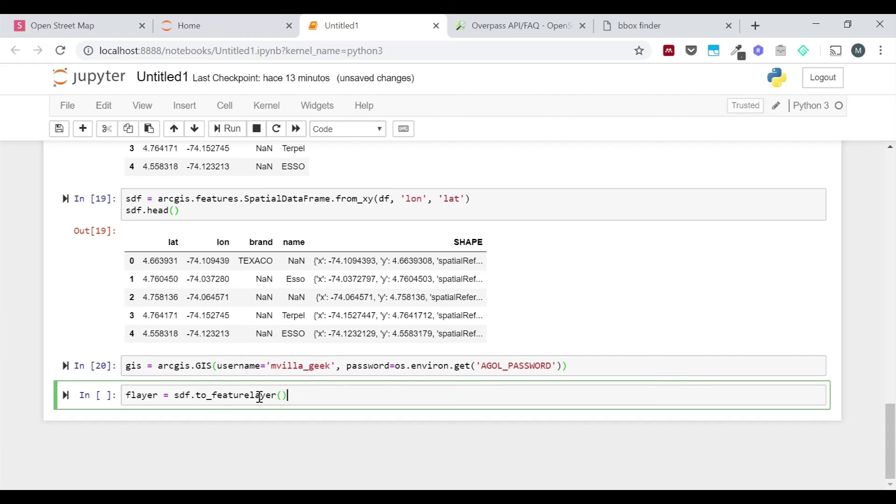
Pass 'EstacionesOSMGasolinaWebinar2019', gis and 'gasolina, estaciones, bogota, webinar, osm' to to_featurelayer and run the cell
text('EstacionesOSMGasolinaWebinar2019',)
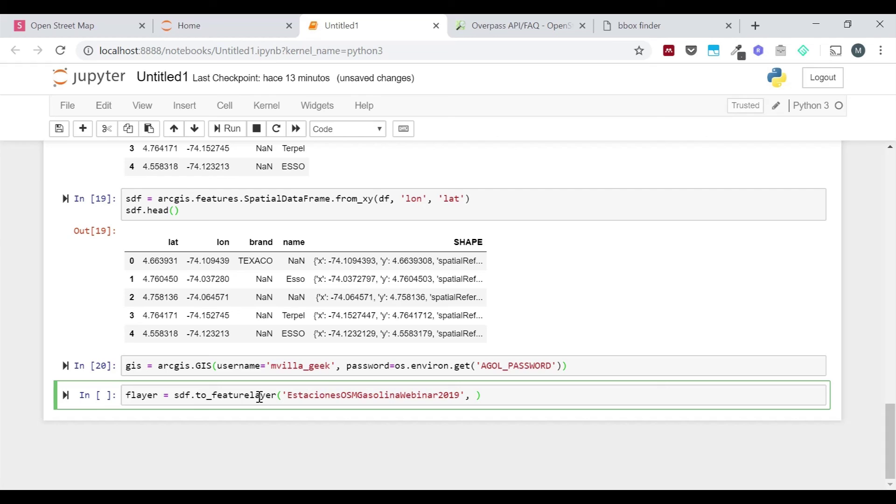
text(gis, )
text(')
text(gasolina, es)
text(taciones, bogota,)
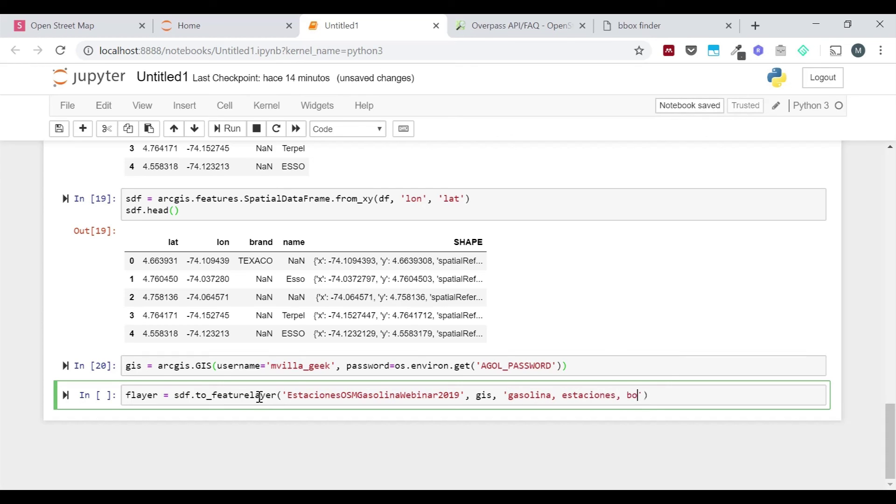
text( webinar, osm)
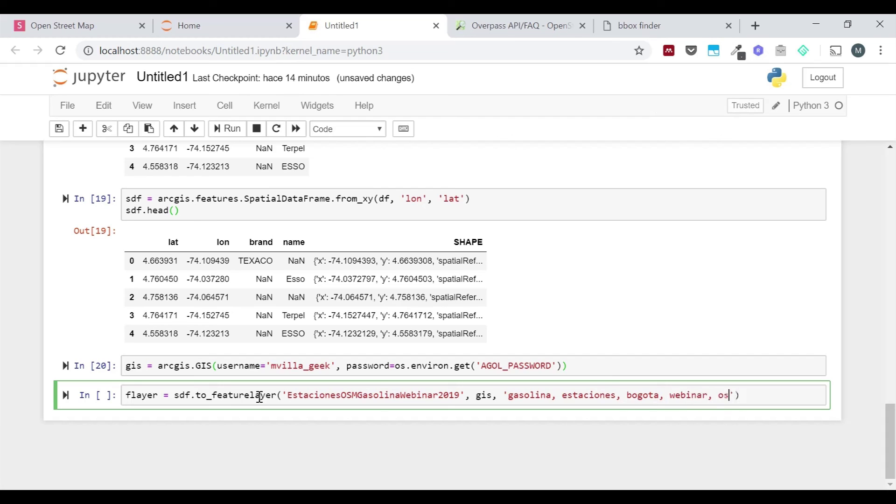
key(Right)
key(shift+Return)
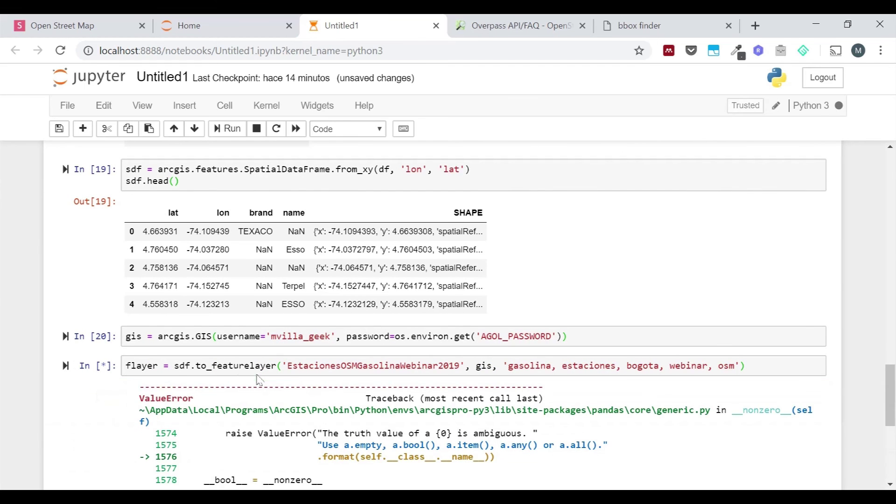
Check the output of the to_featurelayer cell and run that cell again
scroll(259, 381, down, 6)
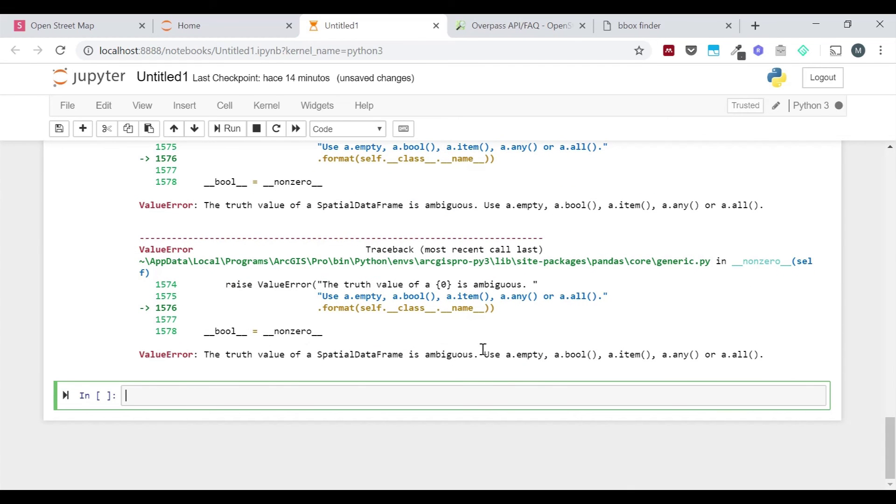
scroll(483, 353, up, 3)
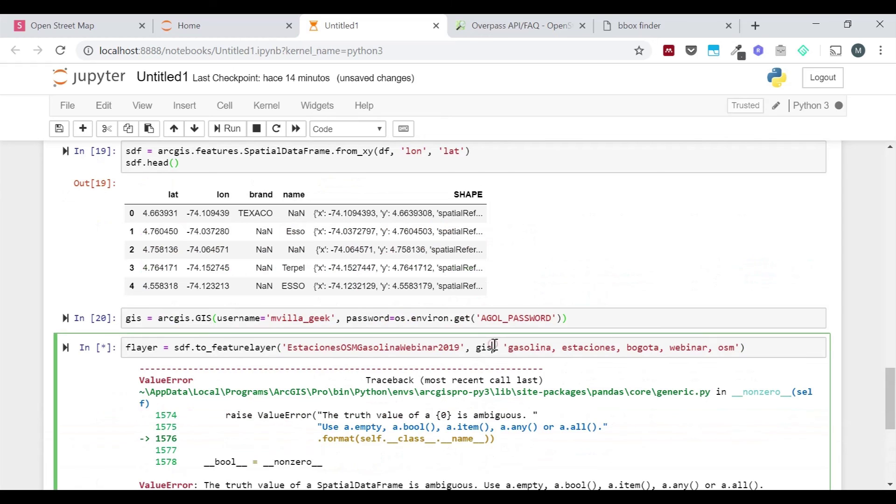
key(shift+Return)
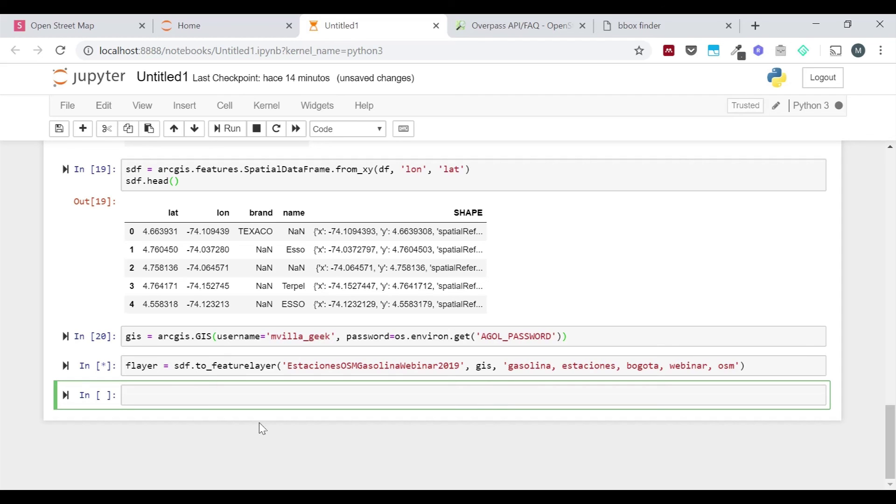
In the empty last cell, enter m = gis.map('Bogota') with m on the following line, and run it
text(m = gis.map('Bogota'))
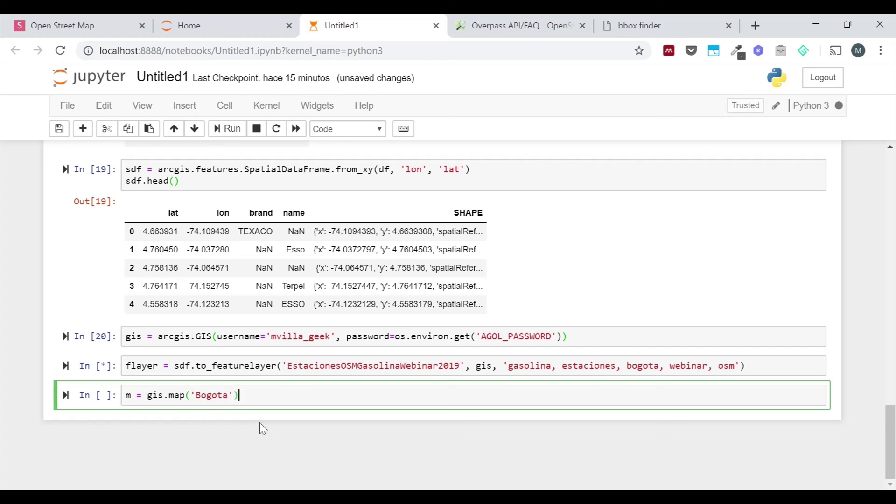
key(Return)
text(m)
key(shift+Return)
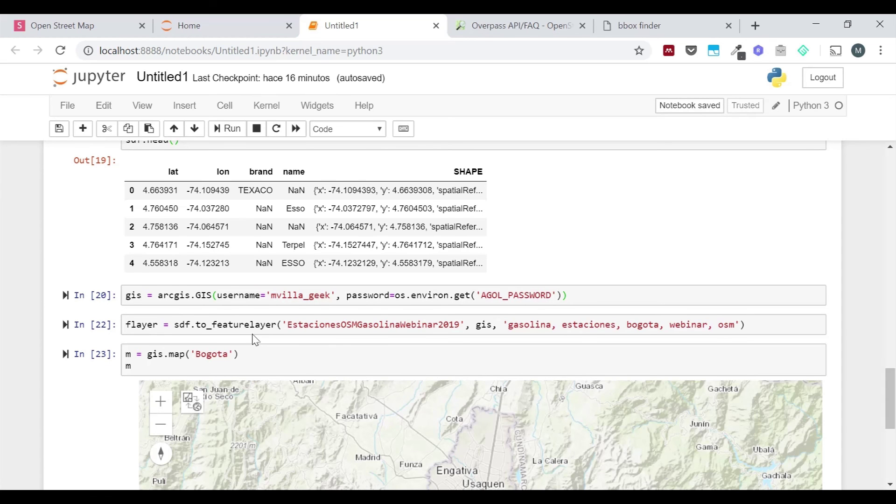
key(shift+Return)
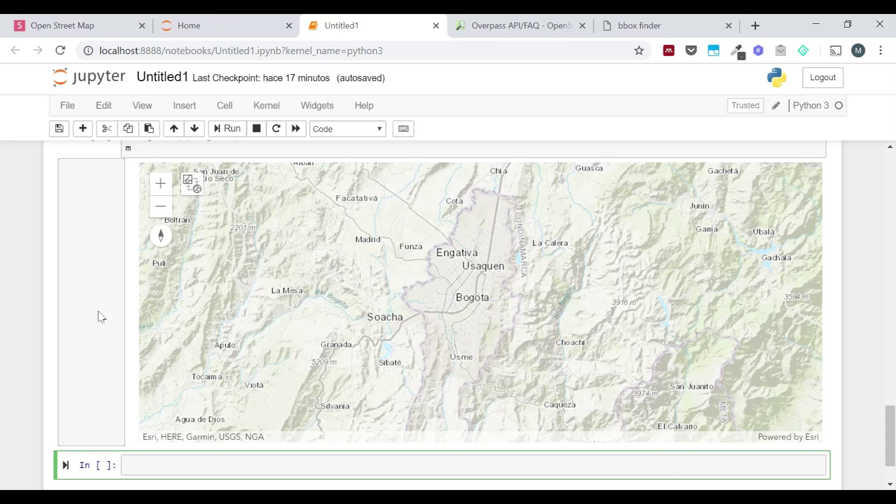
Below the map, enter m.add_layer(flayer) and run it to add the fuel station layer
scroll(56, 250, up, 3)
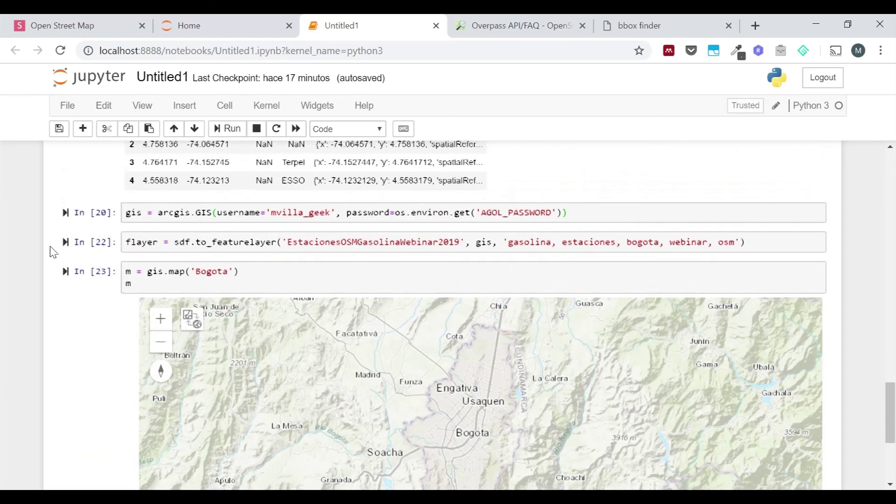
scroll(51, 250, down, 2)
scroll(64, 276, down, 3)
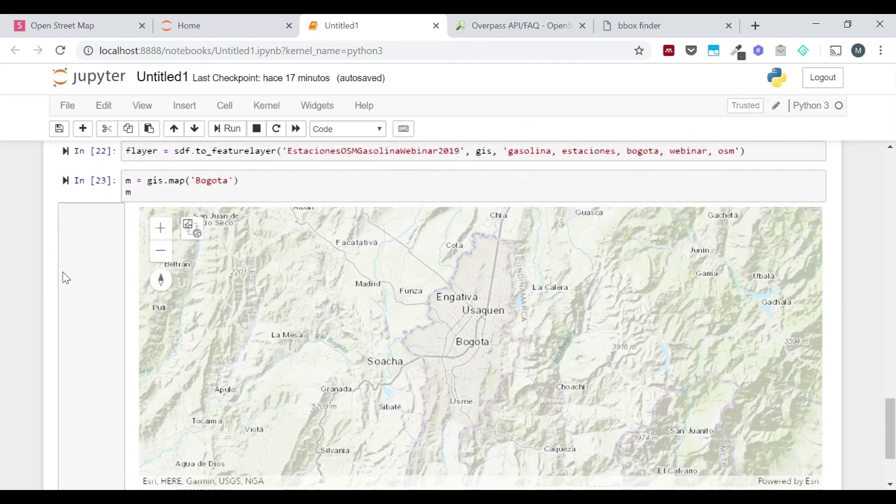
text(m.)
key(Tab)
key(Down)
key(Return)
text(()
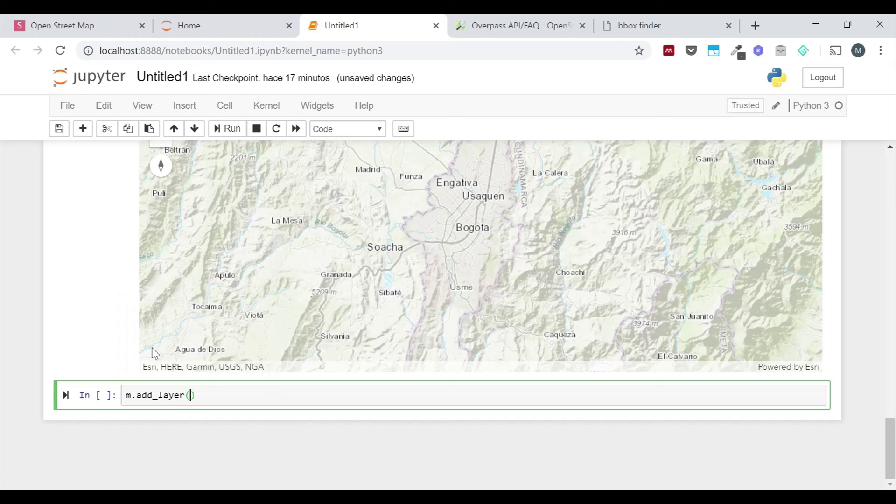
text(flayer))
key(shift+Return)
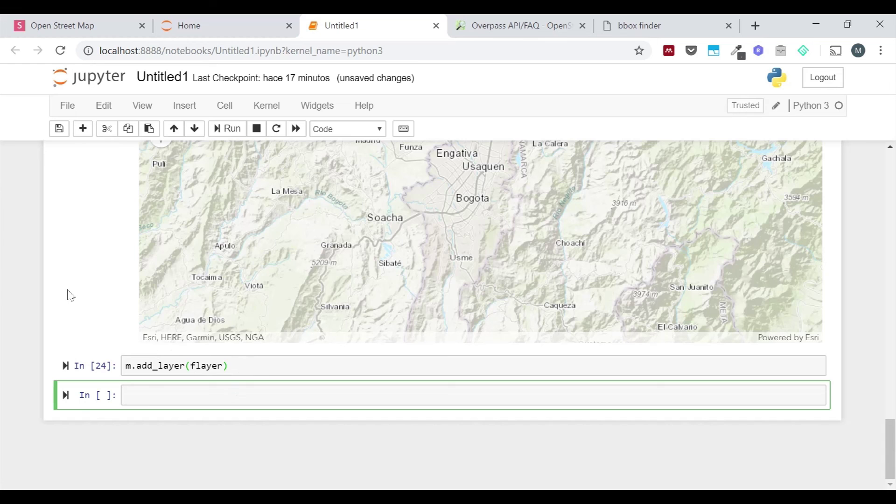
Examine how the fuel station points are distributed on the Bogotá map, down to street level in the city's northwest
scroll(880, 311, up, 3)
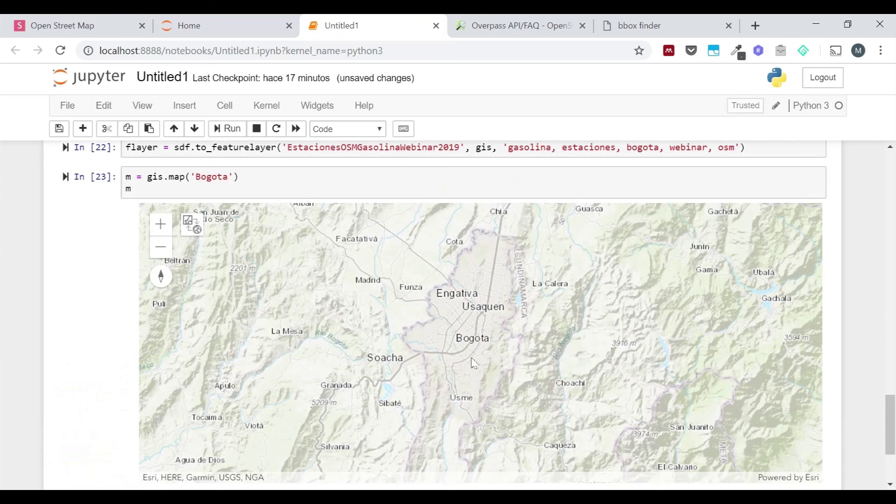
scroll(858, 311, down, 2)
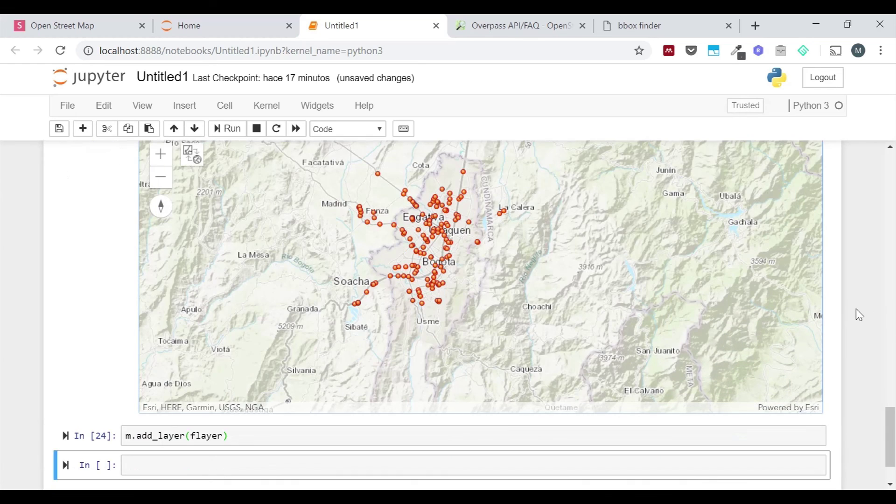
scroll(442, 241, up, 1)
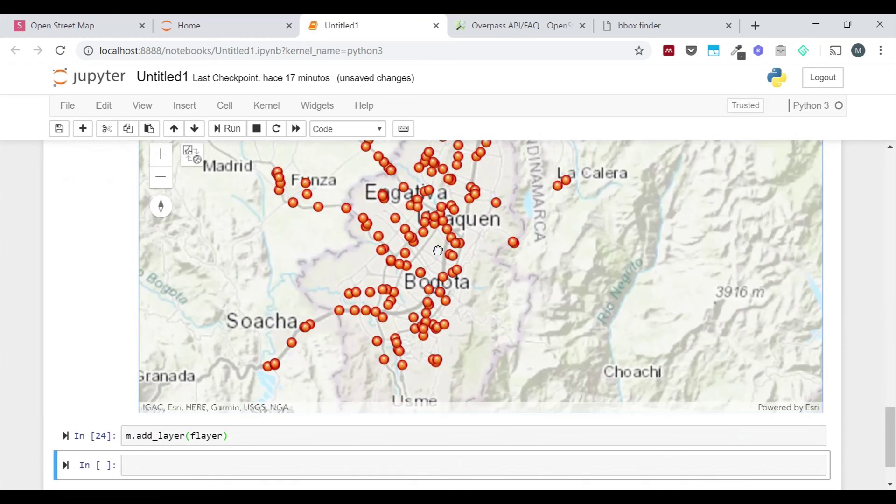
drag(386, 306, 382, 326)
drag(335, 269, 356, 279)
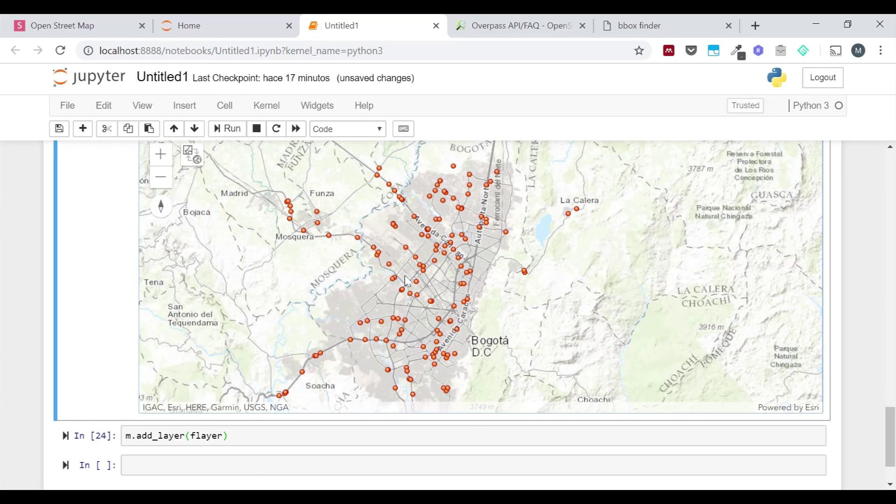
scroll(437, 244, up, 1)
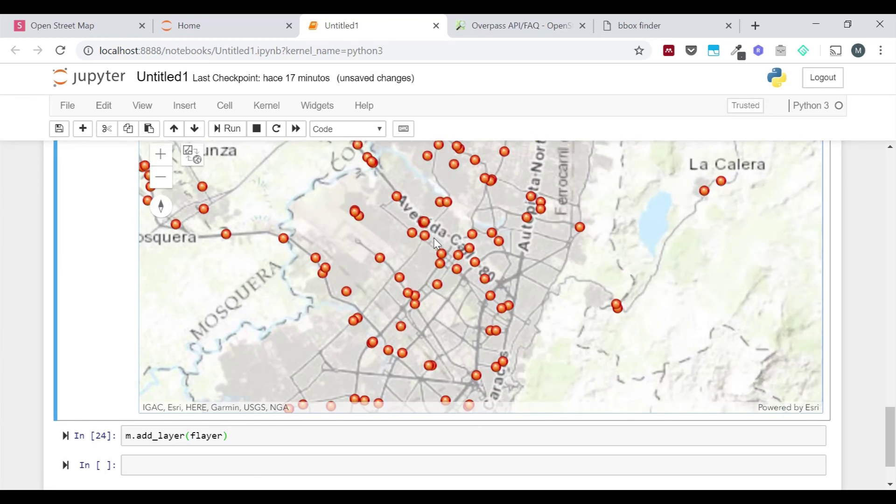
scroll(425, 240, up, 1)
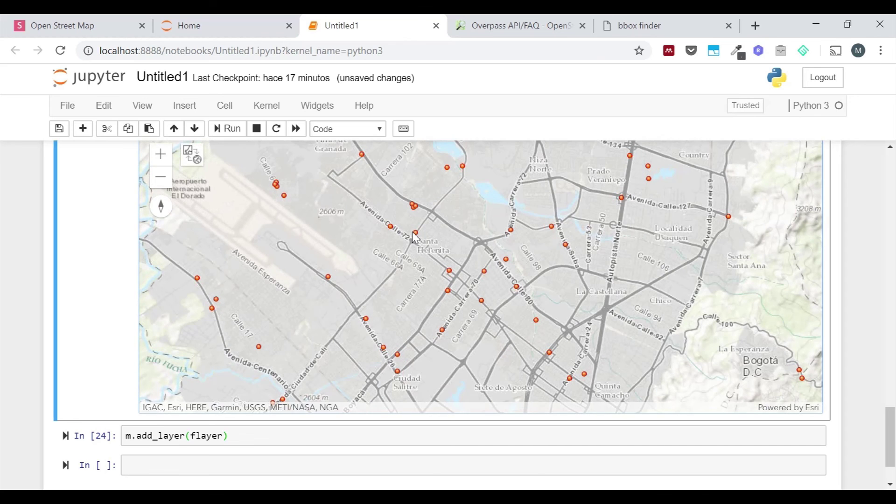
Open the attribute pop-up of the fuel station beside Santa Helenita, read all its fields down to name, and close it
click(415, 233)
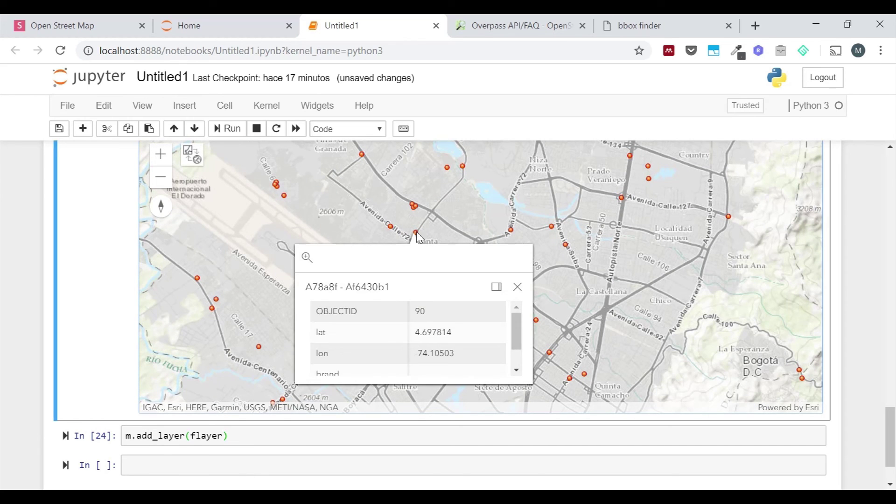
scroll(406, 322, down, 2)
scroll(407, 322, up, 2)
scroll(407, 322, down, 2)
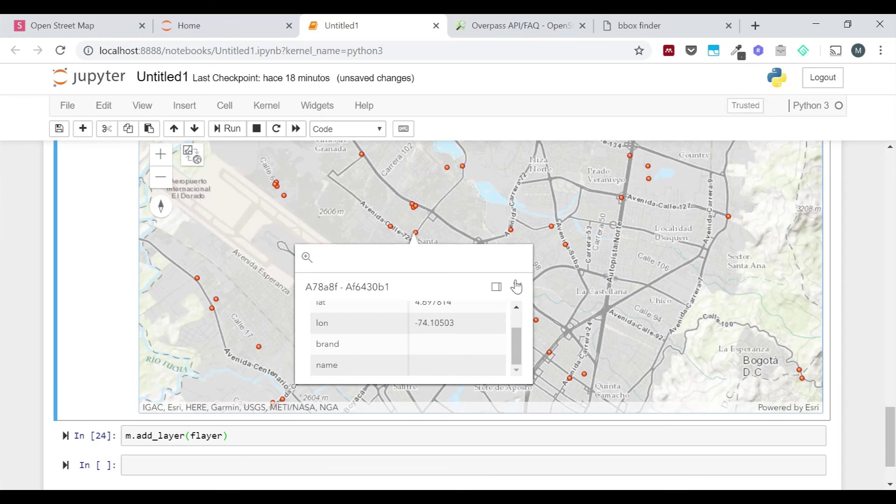
click(517, 286)
Check the brand and name attributes of the station on Avenida Calle 80 and of two stations near Quinta Camacho
click(516, 294)
scroll(529, 220, down, 1)
scroll(529, 220, up, 1)
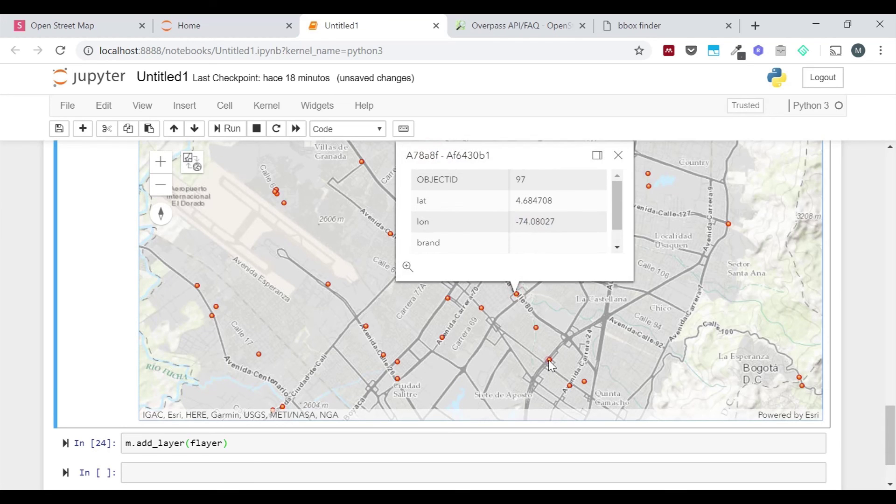
click(549, 360)
scroll(549, 313, down, 1)
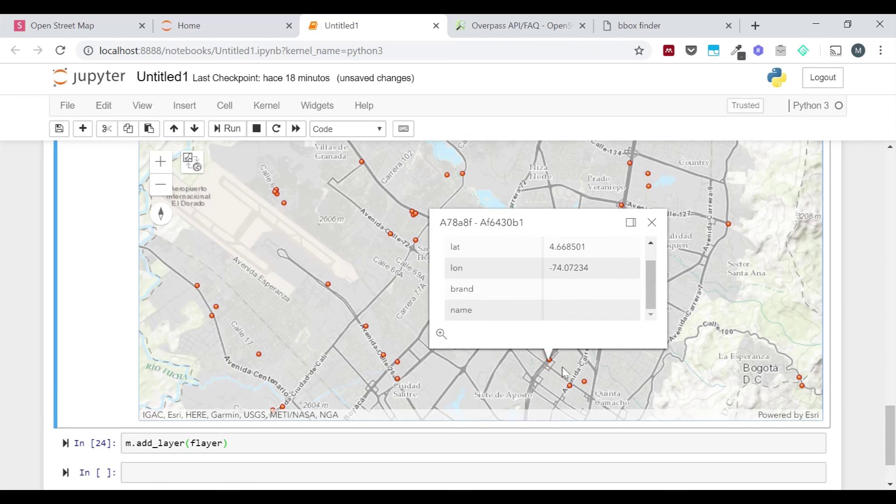
click(585, 382)
scroll(602, 296, down, 1)
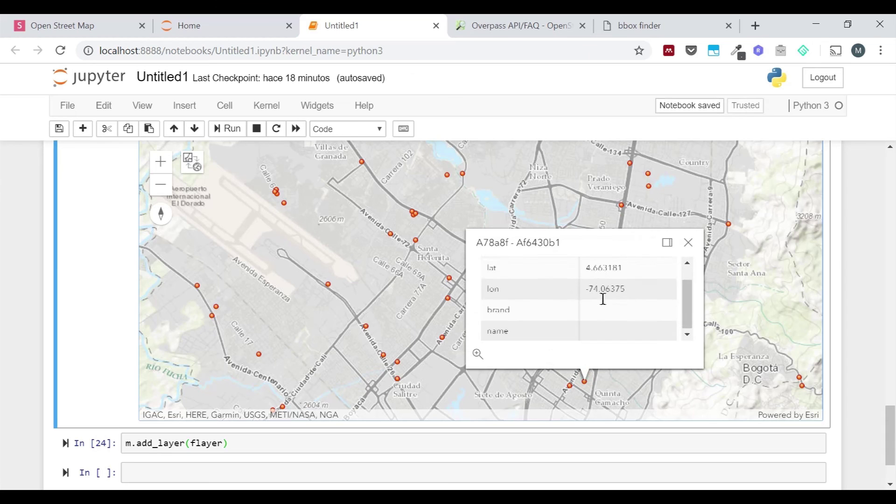
Read the attributes of the lower station in the hills east of Bogotá, close its pop-up, and review the stations across the wider region
click(802, 387)
scroll(730, 340, down, 2)
drag(799, 339, 661, 282)
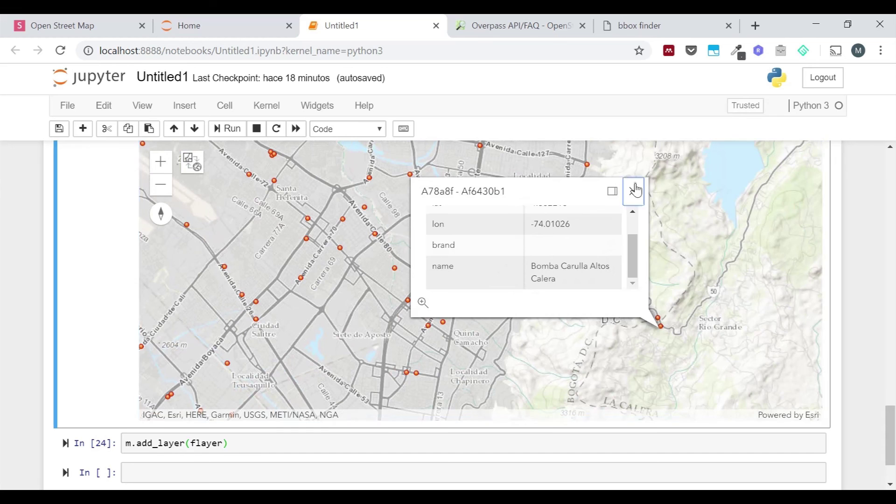
click(636, 190)
scroll(495, 294, down, 1)
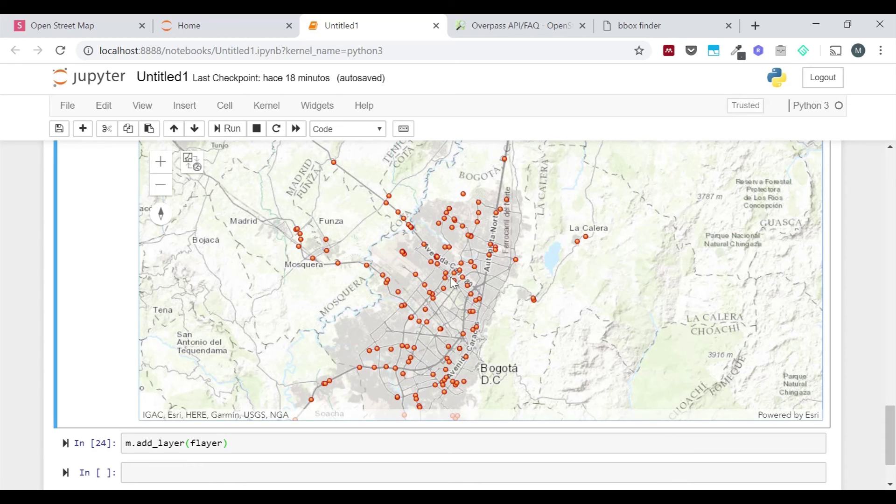
scroll(454, 283, up, 1)
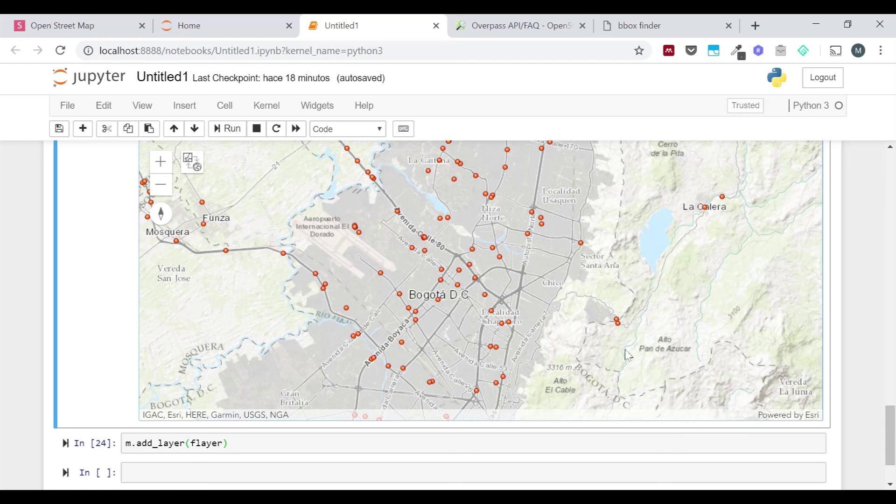
mouse_move(893, 430)
mouse_down()
mouse_move(893, 337)
mouse_move(894, 436)
mouse_up()
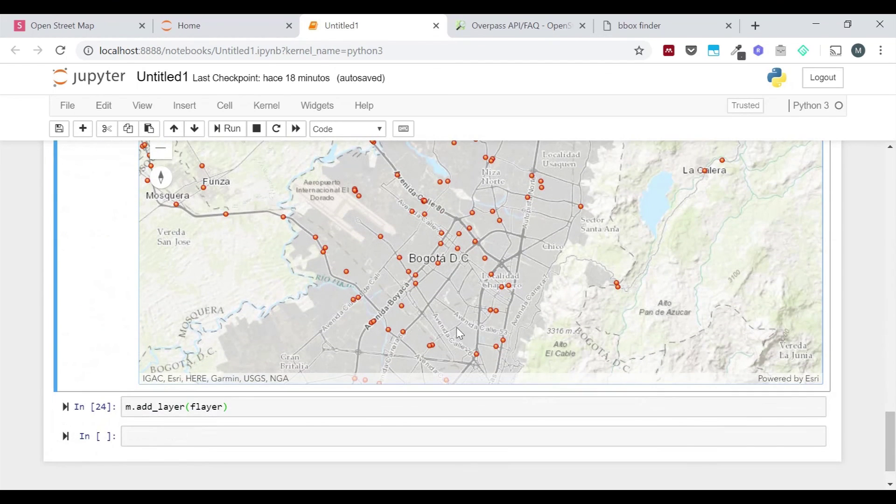